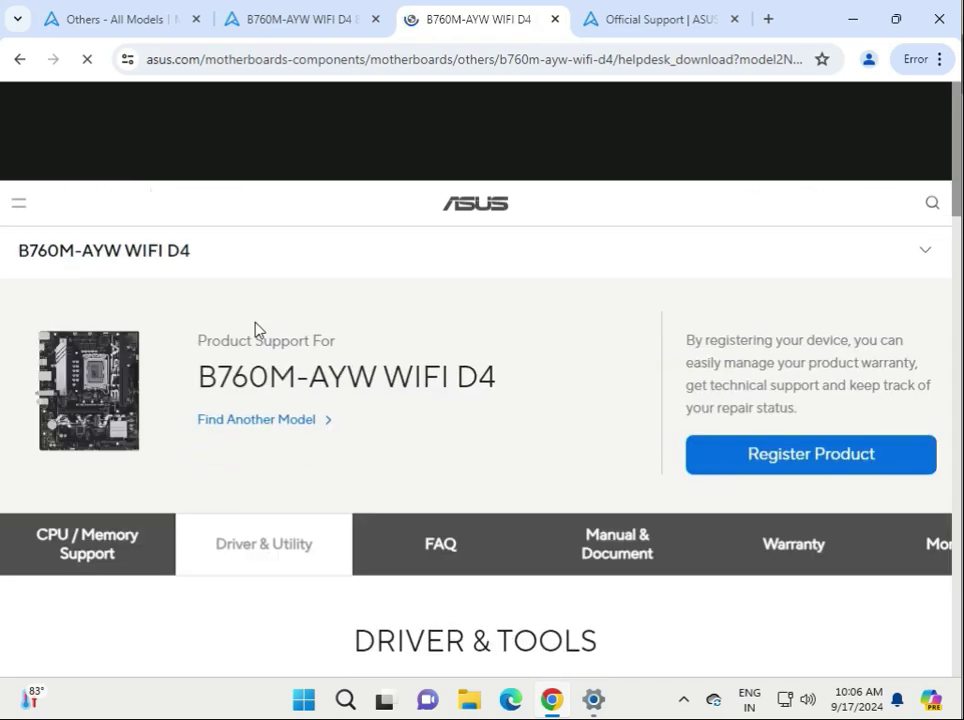
Choose Windows 11 64-bit as the operating system for the B760M-AYW WIFI D4 drivers and tools
{"action": "scroll", "coordinate": [590, 473], "scroll_direction": "down", "scroll_amount": 3}
{"action": "scroll", "coordinate": [588, 475], "scroll_direction": "down", "scroll_amount": 3}
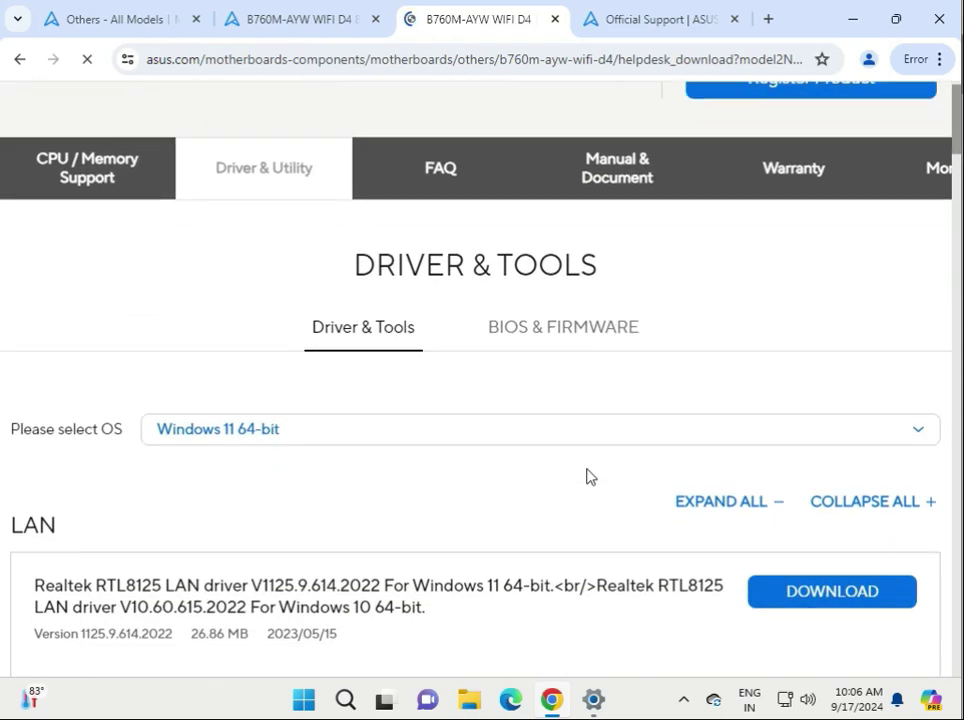
{"action": "scroll", "coordinate": [540, 461], "scroll_direction": "up", "scroll_amount": 1}
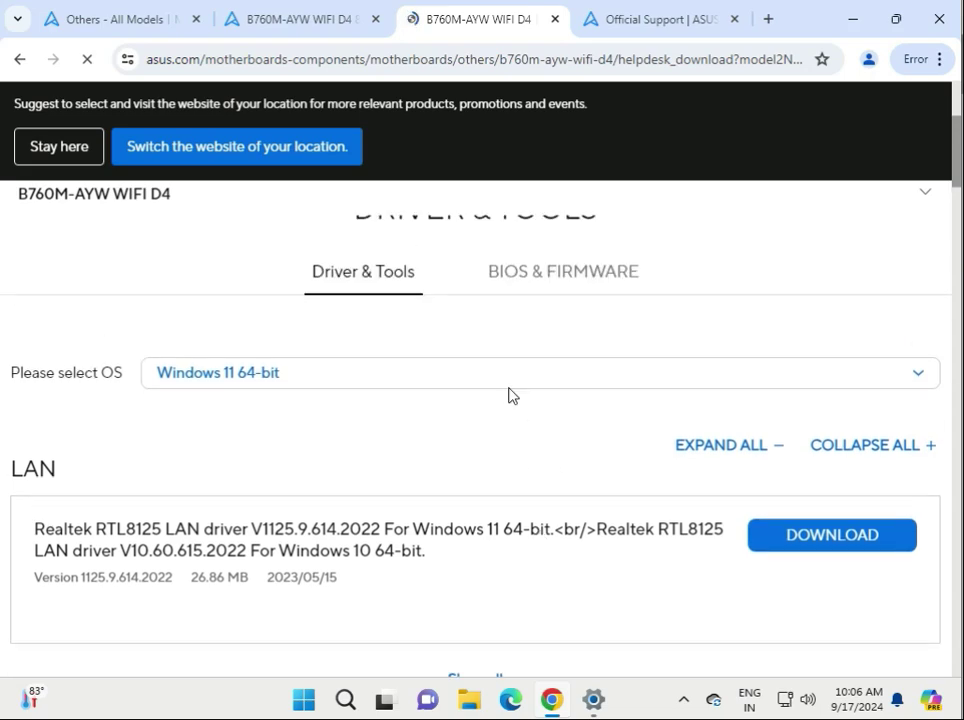
{"action": "left_click", "coordinate": [473, 376]}
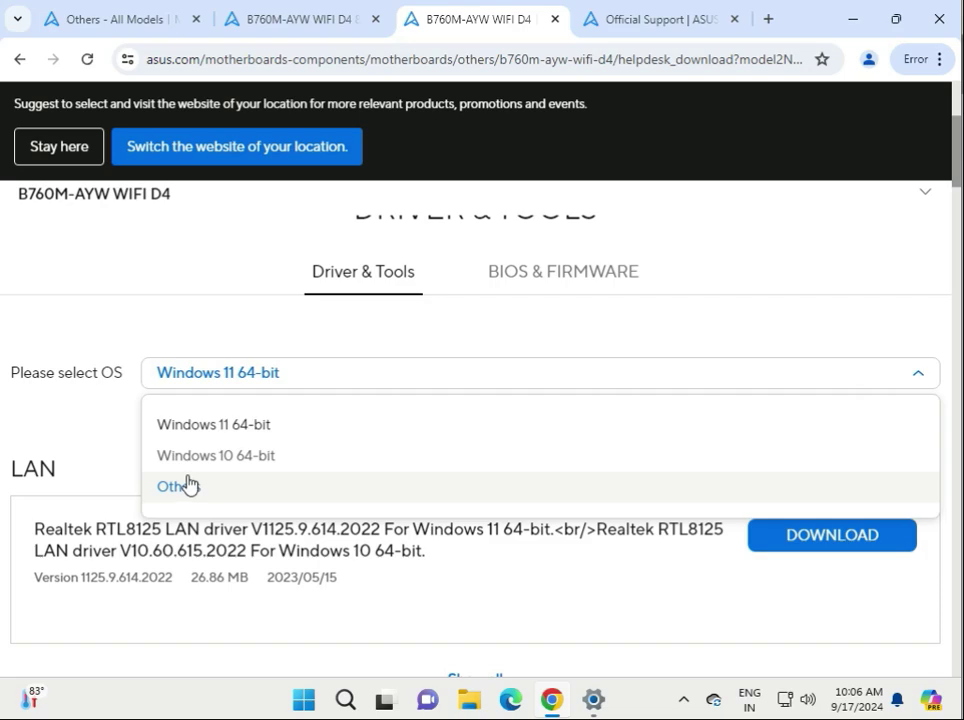
{"action": "left_click", "coordinate": [221, 427]}
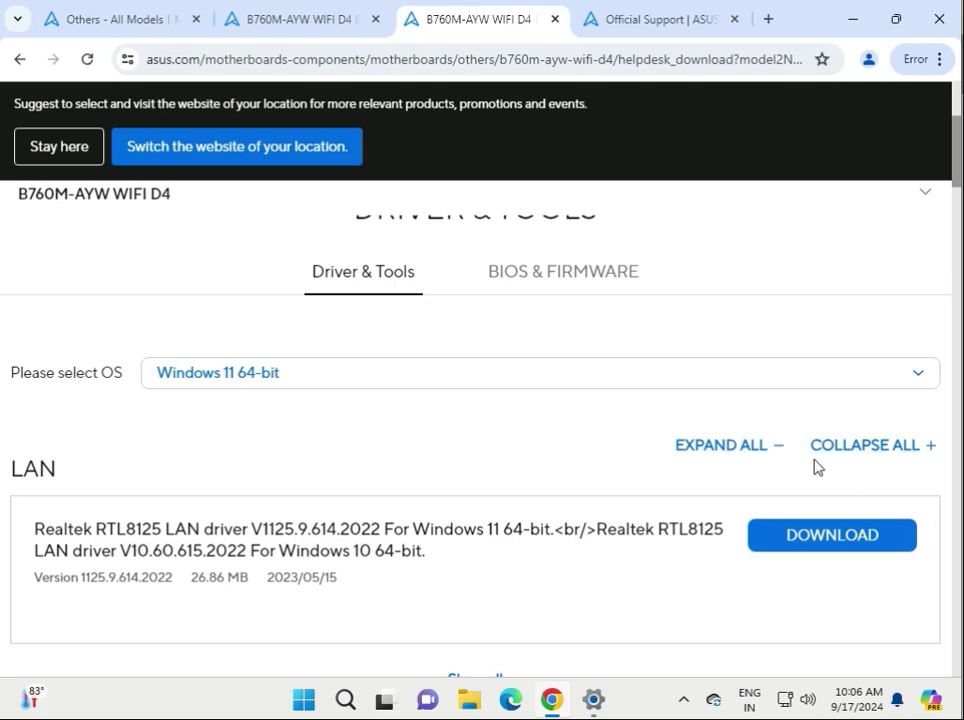
Look through the LAN, Wireless, Chipset, Audio, VGA and Bluetooth driver sections on the support page
{"action": "scroll", "coordinate": [549, 513], "scroll_direction": "down", "scroll_amount": 1}
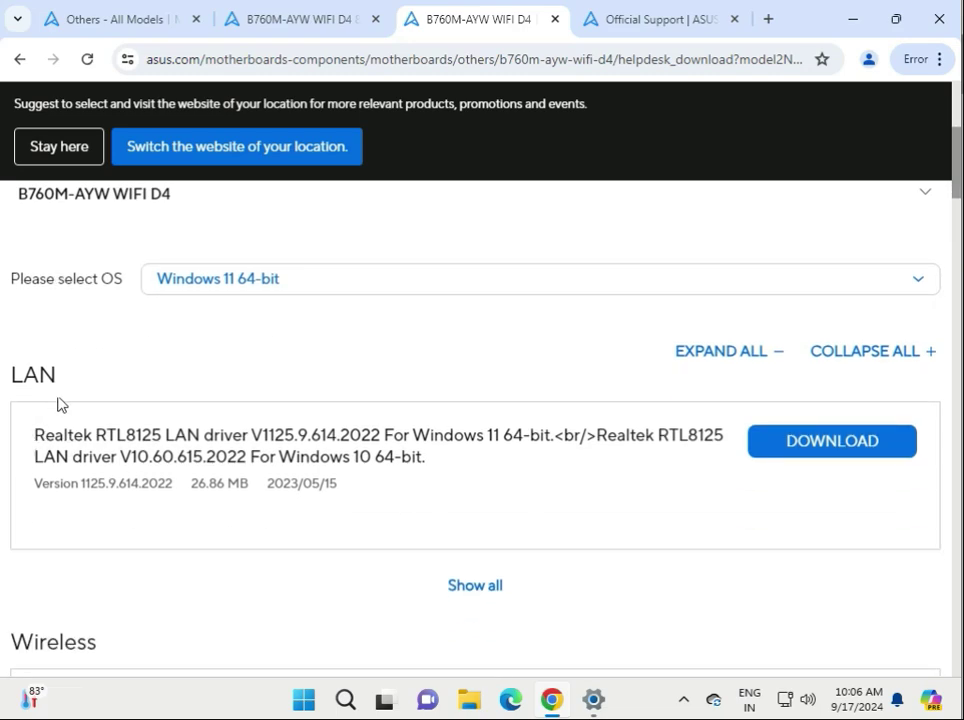
{"action": "left_click_drag", "start_coordinate": [57, 404], "coordinate": [17, 374]}
{"action": "scroll", "coordinate": [108, 458], "scroll_direction": "down", "scroll_amount": 2}
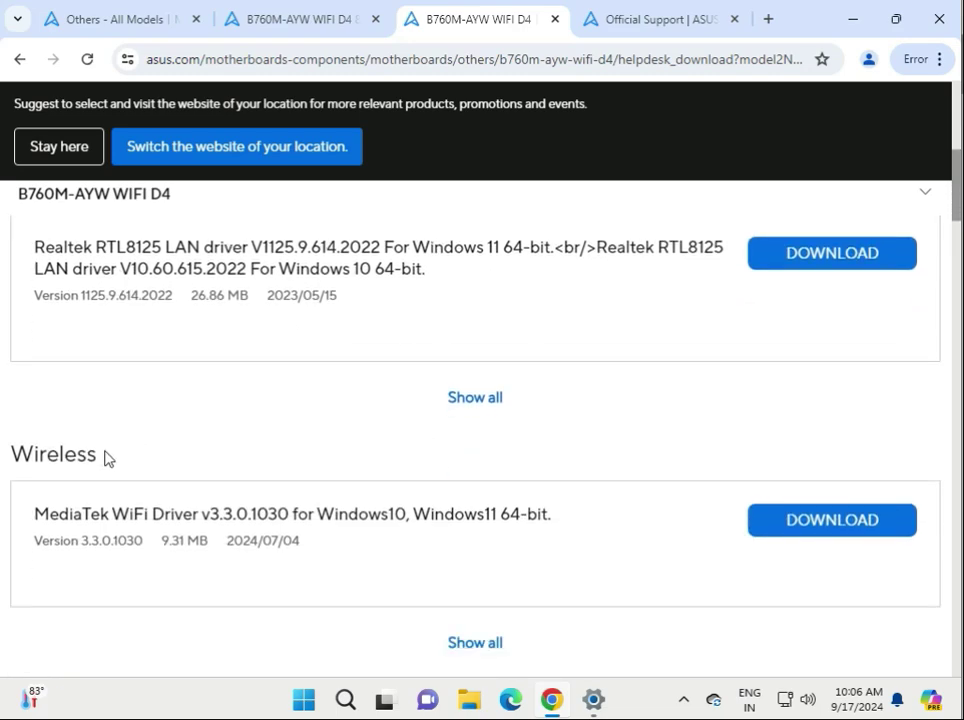
{"action": "left_click_drag", "start_coordinate": [108, 458], "coordinate": [12, 455]}
{"action": "scroll", "coordinate": [197, 482], "scroll_direction": "down", "scroll_amount": 2}
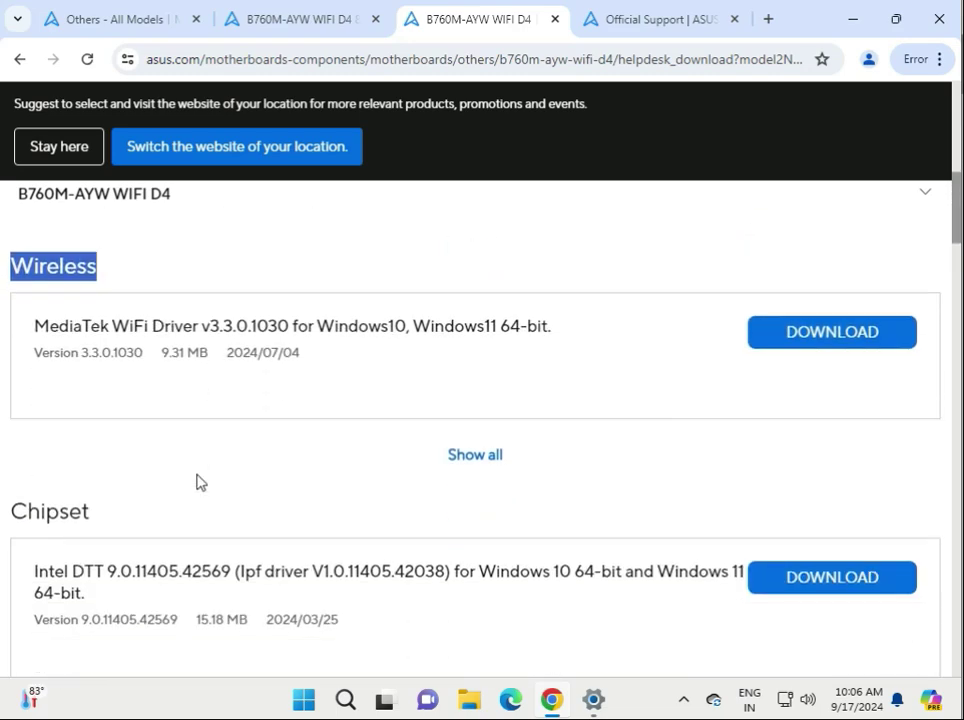
{"action": "left_click_drag", "start_coordinate": [97, 507], "coordinate": [12, 508]}
{"action": "scroll", "coordinate": [270, 508], "scroll_direction": "down", "scroll_amount": 3}
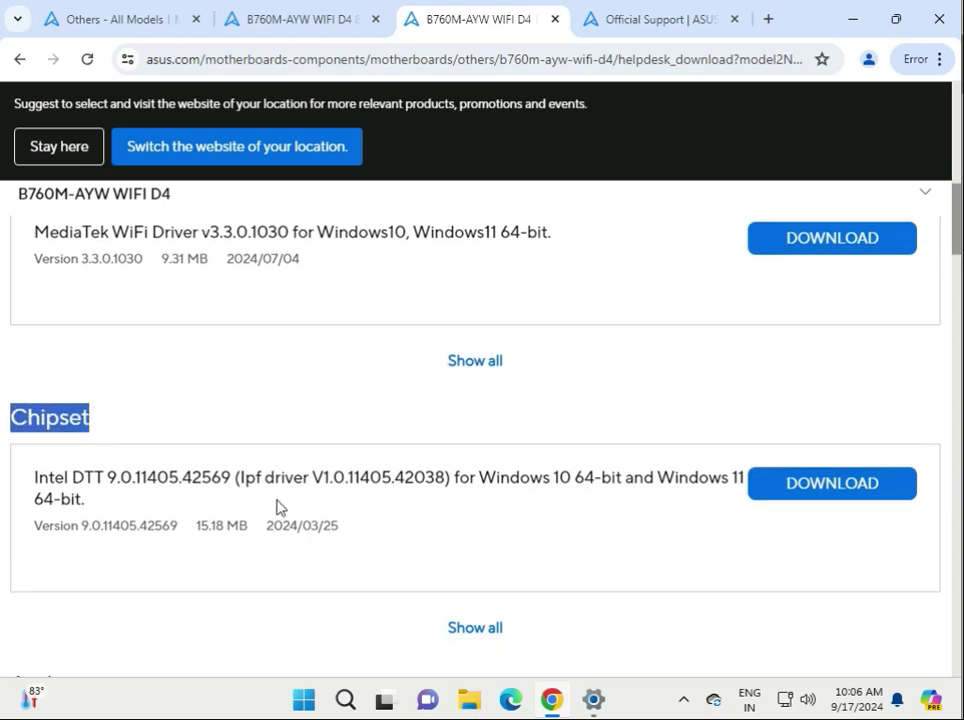
{"action": "left_click_drag", "start_coordinate": [101, 501], "coordinate": [6, 508]}
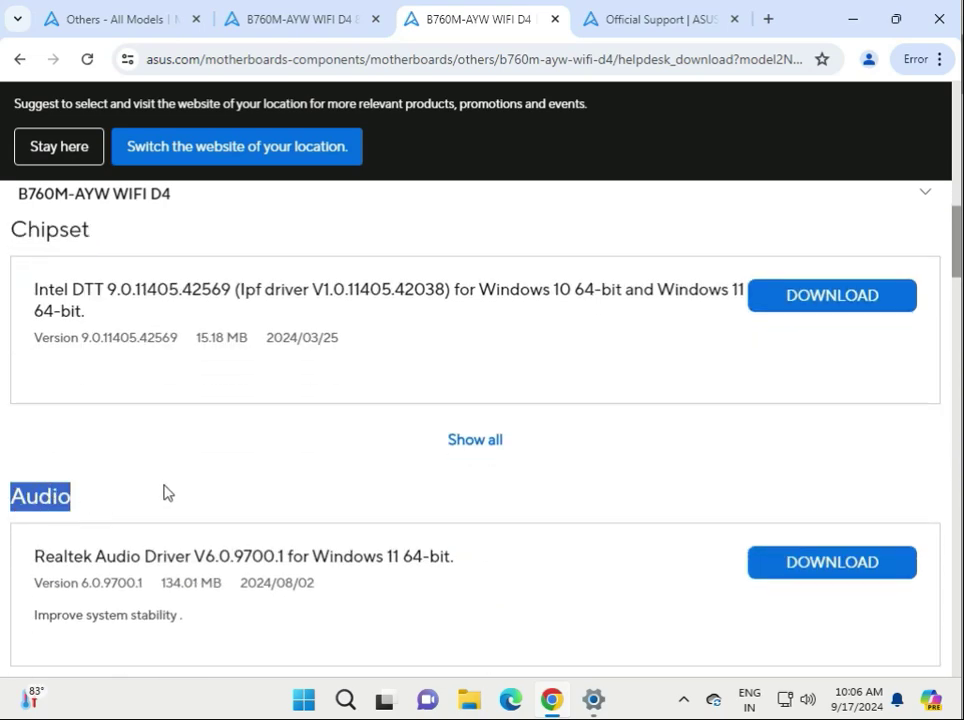
{"action": "scroll", "coordinate": [166, 495], "scroll_direction": "down", "scroll_amount": 2}
{"action": "left_click_drag", "start_coordinate": [128, 570], "coordinate": [25, 570]}
{"action": "scroll", "coordinate": [146, 557], "scroll_direction": "down", "scroll_amount": 3}
{"action": "scroll", "coordinate": [146, 557], "scroll_direction": "down", "scroll_amount": 4}
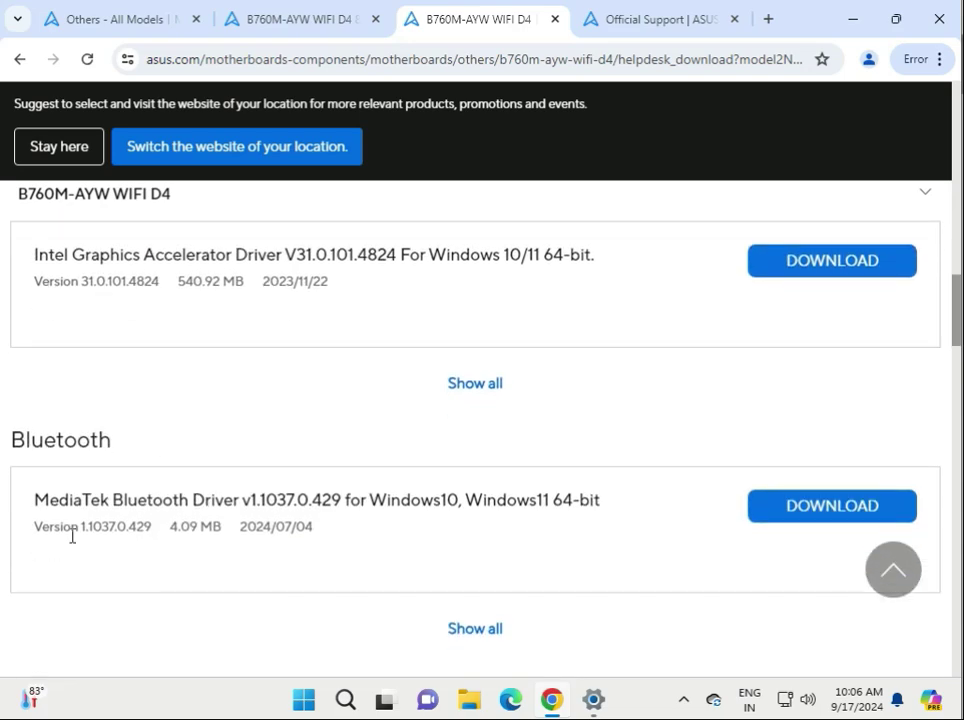
{"action": "scroll", "coordinate": [110, 545], "scroll_direction": "up", "scroll_amount": 12}
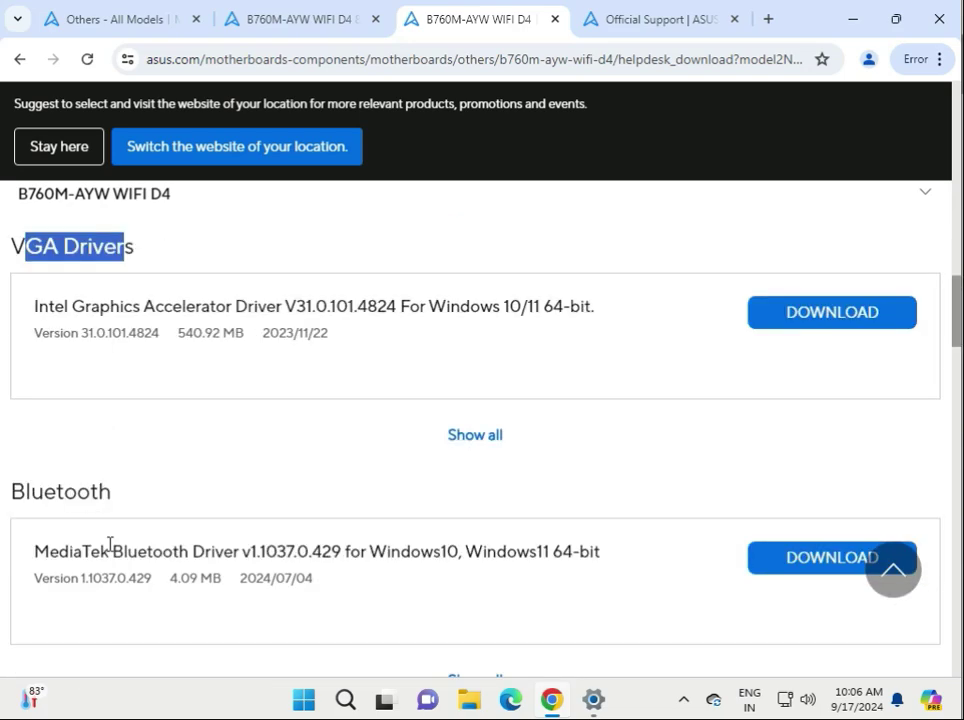
{"action": "scroll", "coordinate": [110, 545], "scroll_direction": "up", "scroll_amount": 3}
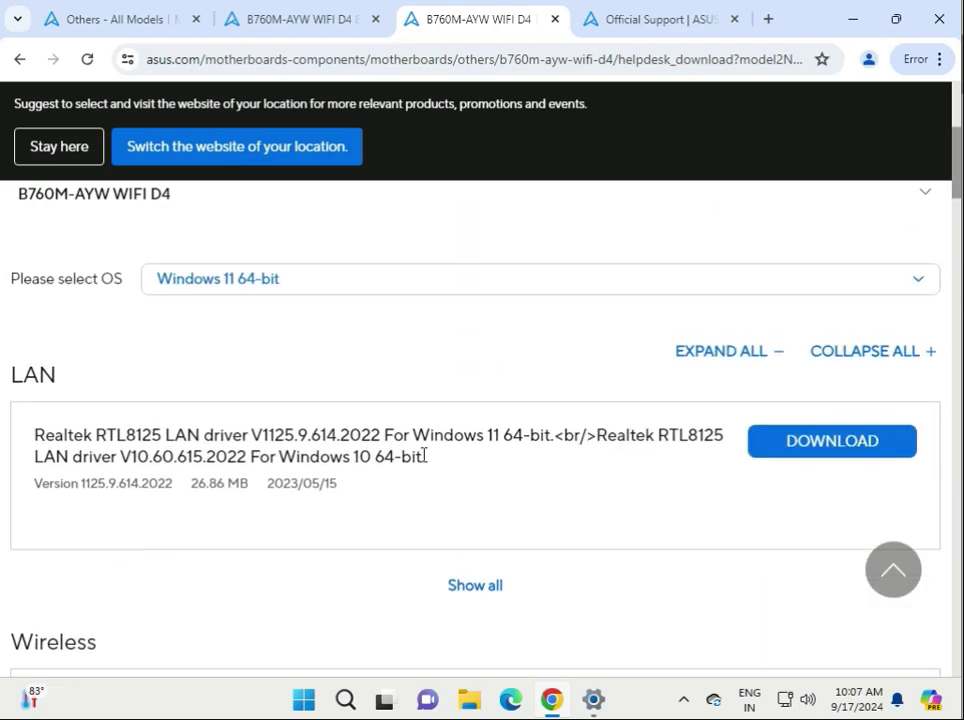
Download the Realtek RTL8125 LAN driver and the MediaTek WiFi driver v3.3.0.1030
{"action": "left_click", "coordinate": [818, 455]}
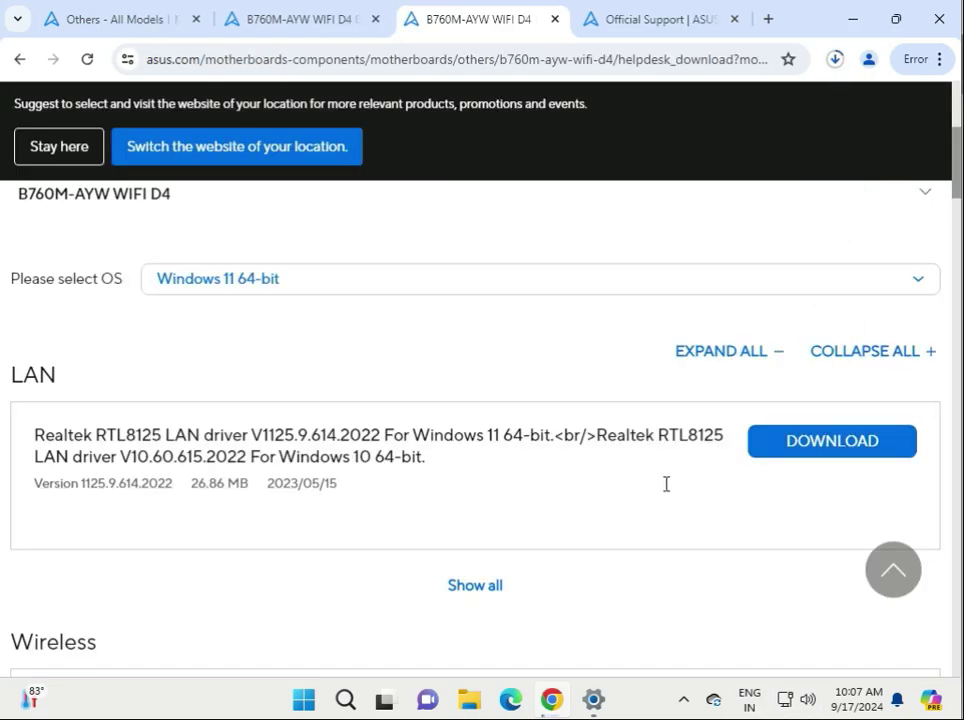
{"action": "scroll", "coordinate": [666, 484], "scroll_direction": "down", "scroll_amount": 3}
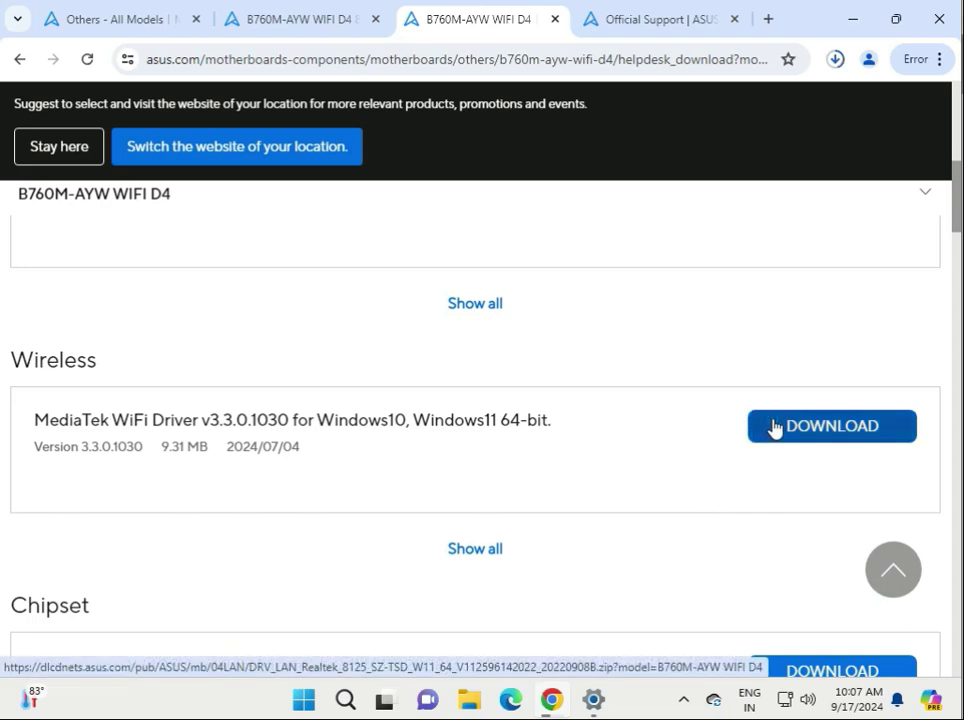
{"action": "left_click", "coordinate": [775, 428]}
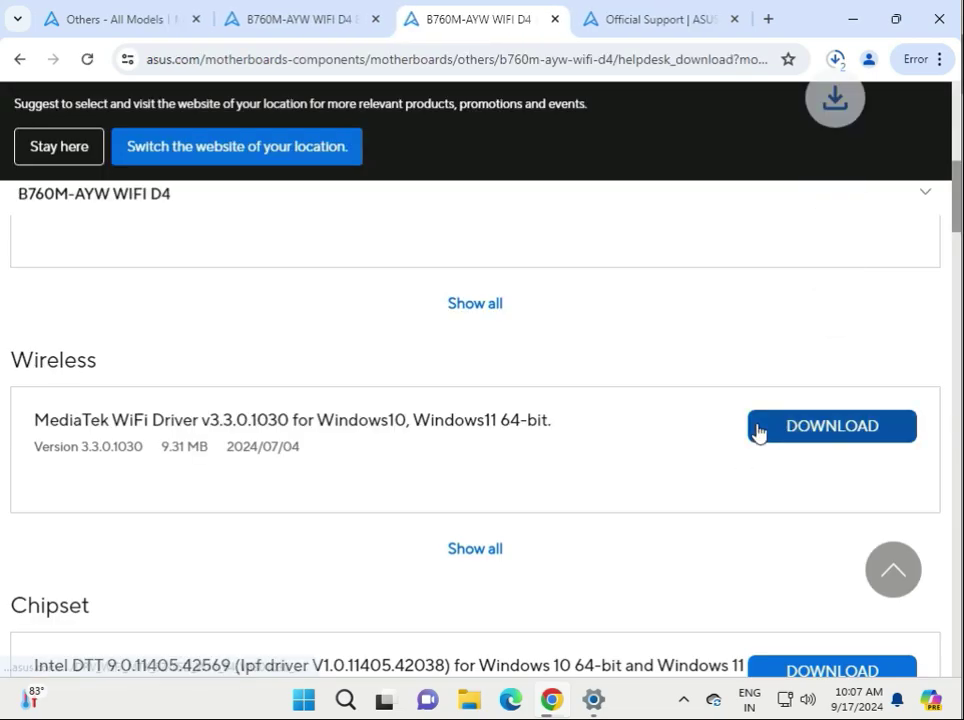
Download the Intel DTT chipset driver 9.0.11405.42569 and the Realtek Audio driver V6.0.9700.1
{"action": "scroll", "coordinate": [764, 464], "scroll_direction": "down", "scroll_amount": 2}
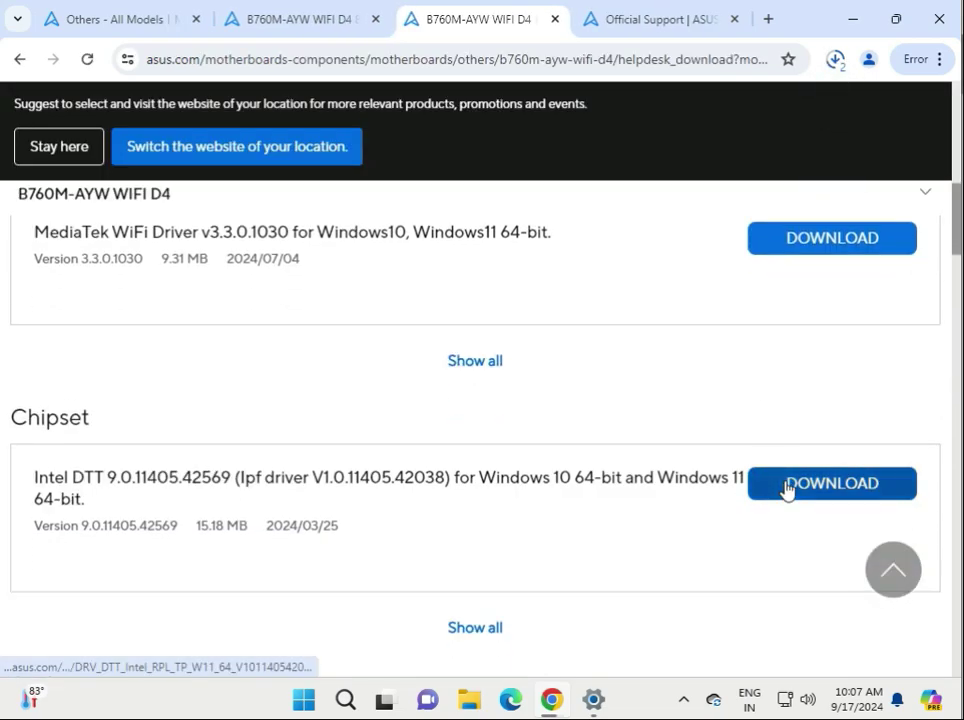
{"action": "left_click", "coordinate": [788, 486]}
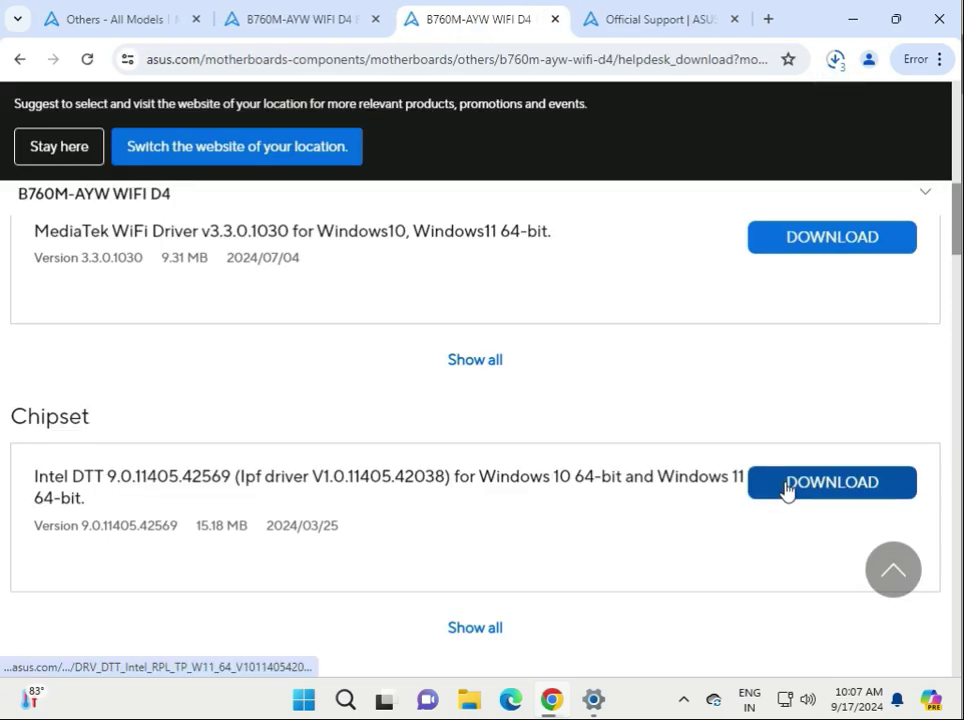
{"action": "scroll", "coordinate": [788, 490], "scroll_direction": "down", "scroll_amount": 2}
{"action": "left_click", "coordinate": [786, 572]}
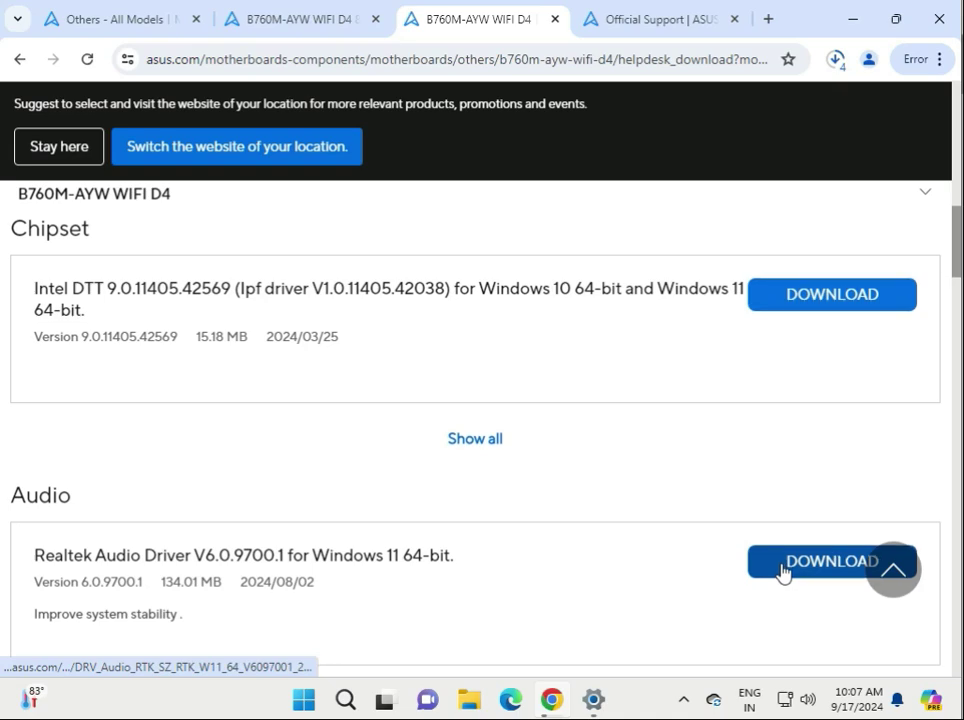
Download the Intel Graphics Accelerator driver V31.0.101.4824 and the MediaTek Bluetooth driver v1.1037.0.429
{"action": "scroll", "coordinate": [784, 570], "scroll_direction": "down", "scroll_amount": 2}
{"action": "scroll", "coordinate": [778, 560], "scroll_direction": "down", "scroll_amount": 2}
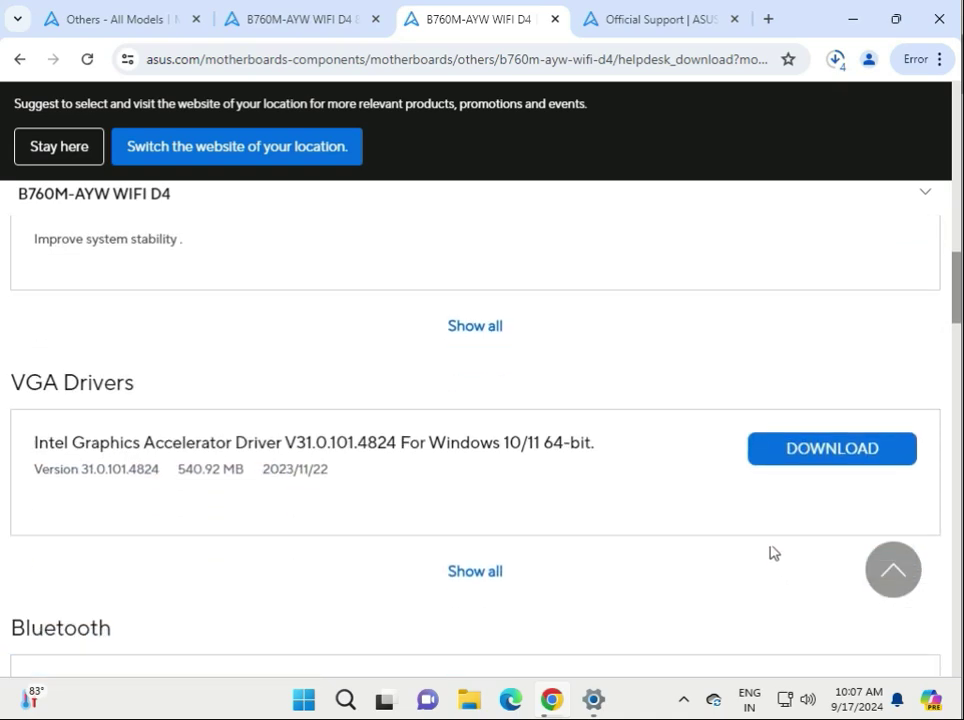
{"action": "left_click", "coordinate": [780, 450]}
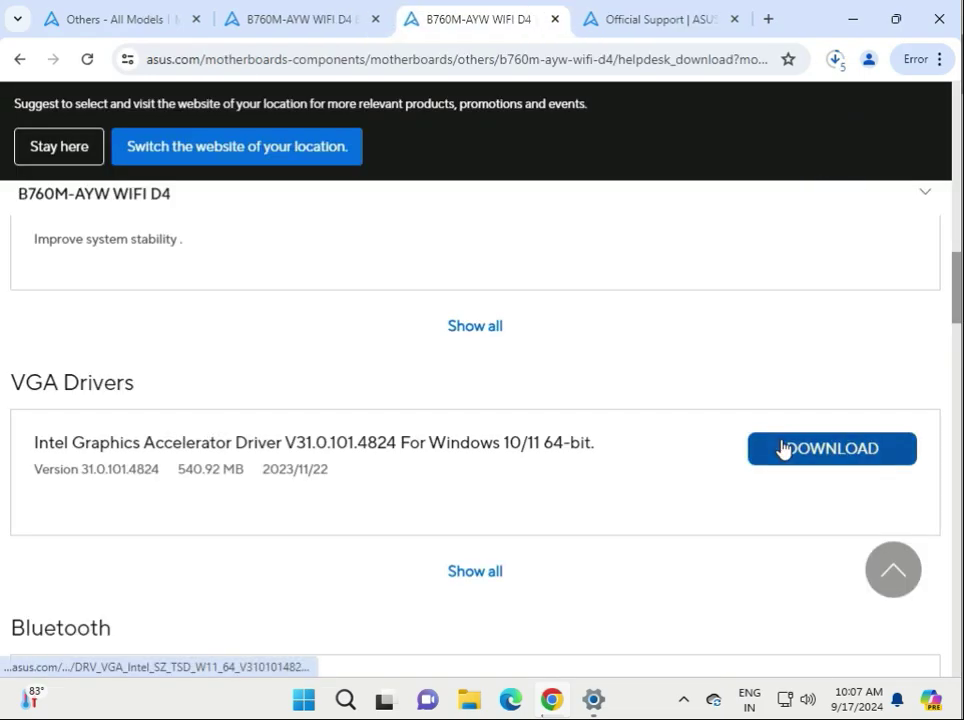
{"action": "scroll", "coordinate": [785, 455], "scroll_direction": "down", "scroll_amount": 1}
{"action": "left_click", "coordinate": [785, 505]}
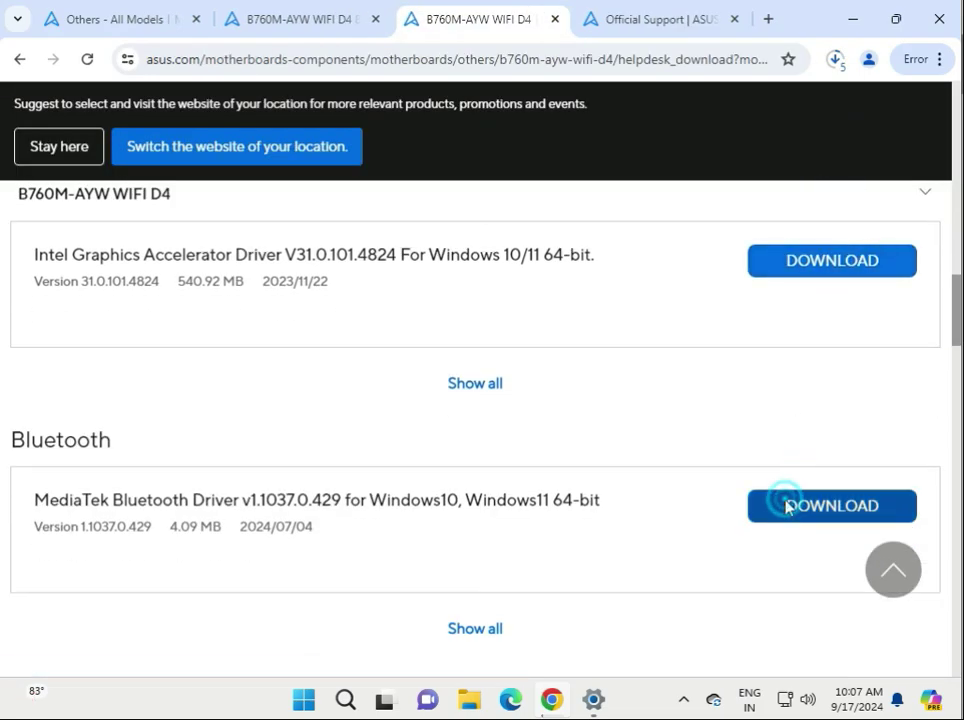
Download the ASUS AI Suite 3 V3.03.36 utility and the Intel Rapid Storage Technology driver V19.5.7.1058
{"action": "scroll", "coordinate": [785, 508], "scroll_direction": "down", "scroll_amount": 3}
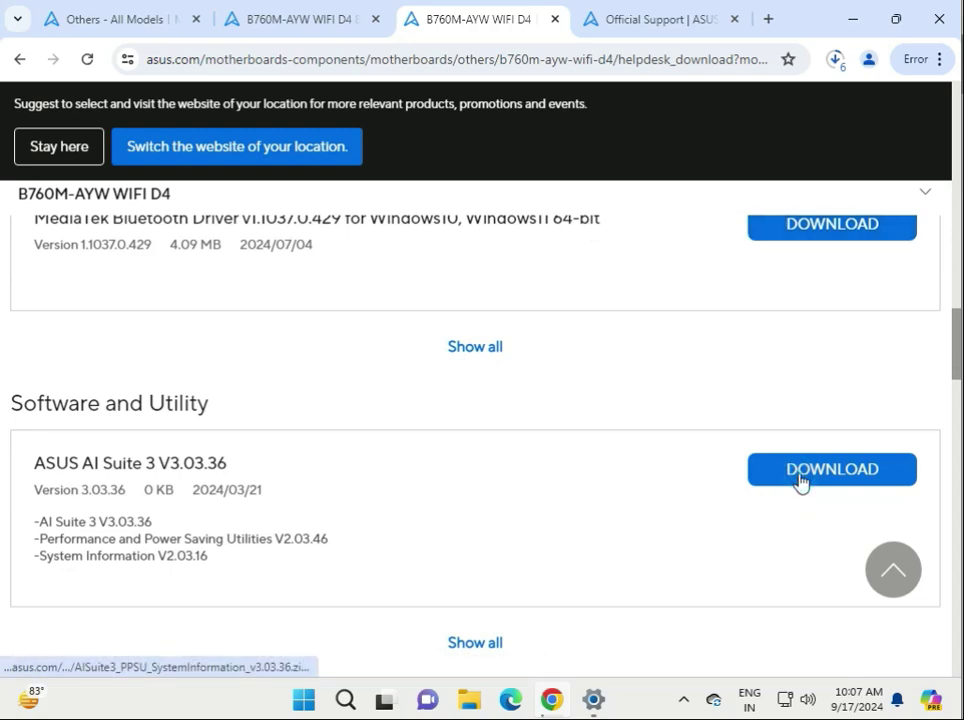
{"action": "left_click", "coordinate": [801, 479]}
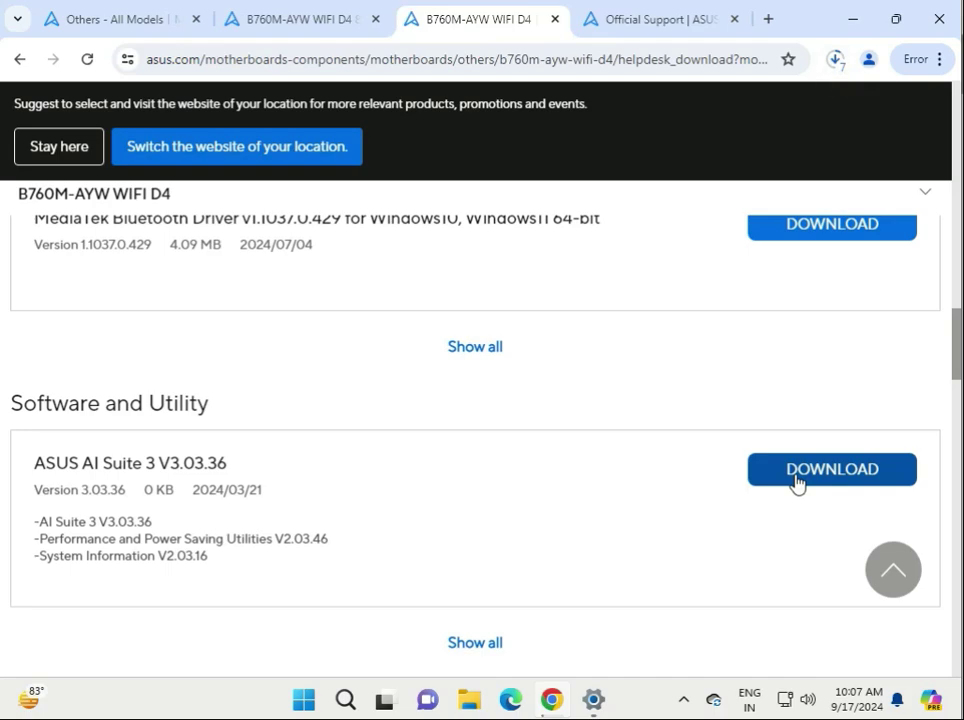
{"action": "scroll", "coordinate": [796, 484], "scroll_direction": "down", "scroll_amount": 3}
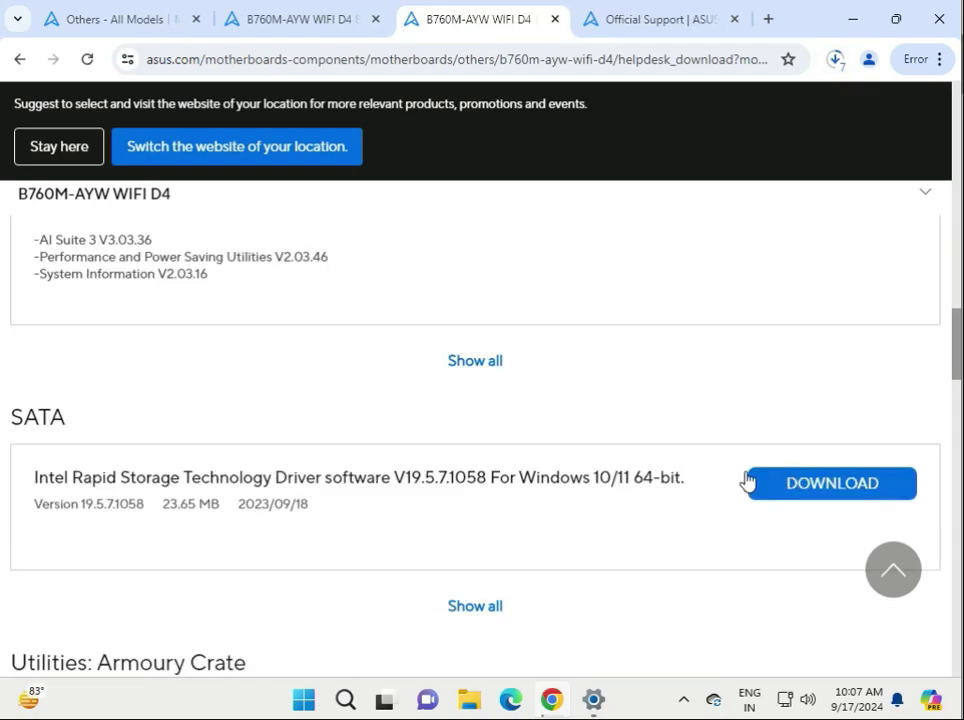
{"action": "left_click", "coordinate": [811, 483]}
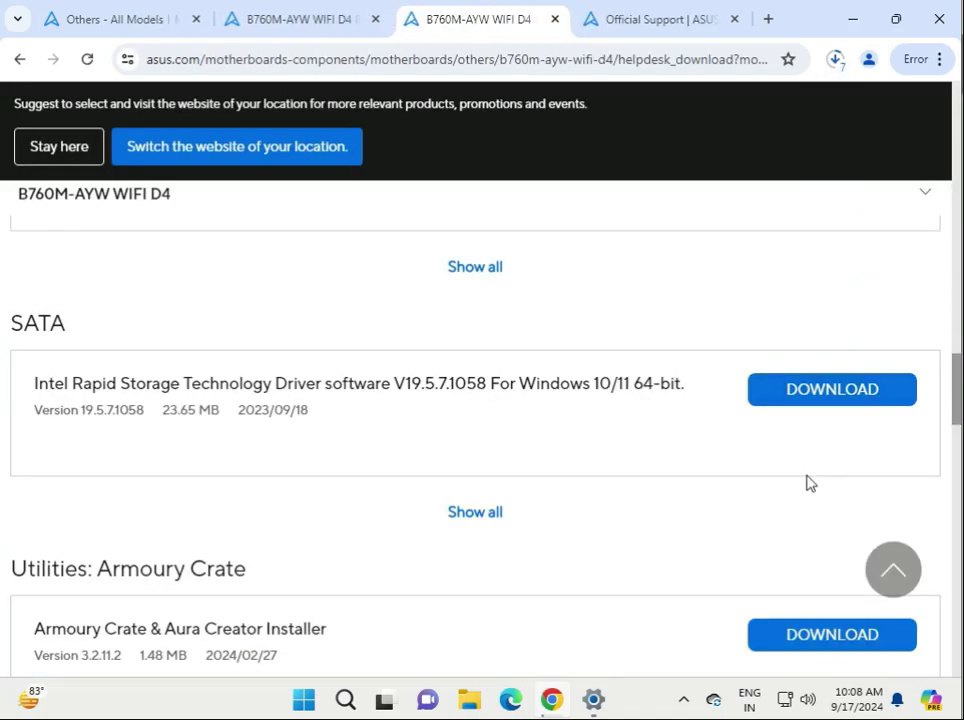
Show the downloaded files in the Downloads folder and open the DRV_VGA_Intel_SZ_TSD_W11_64 zip archive
{"action": "scroll", "coordinate": [811, 483], "scroll_direction": "down", "scroll_amount": 5}
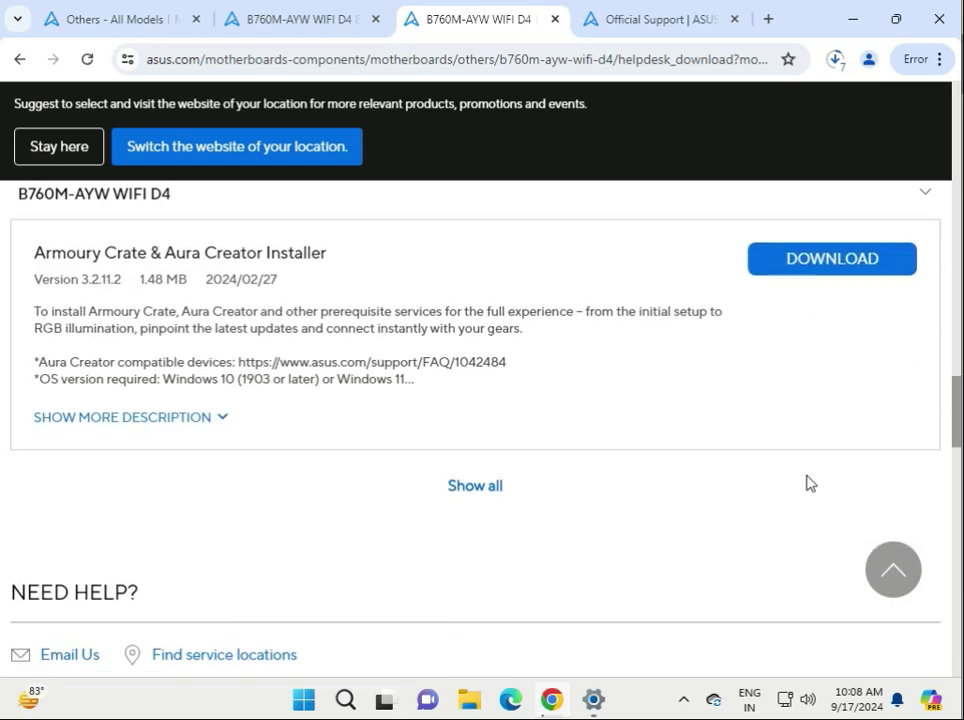
{"action": "scroll", "coordinate": [811, 483], "scroll_direction": "up", "scroll_amount": 5}
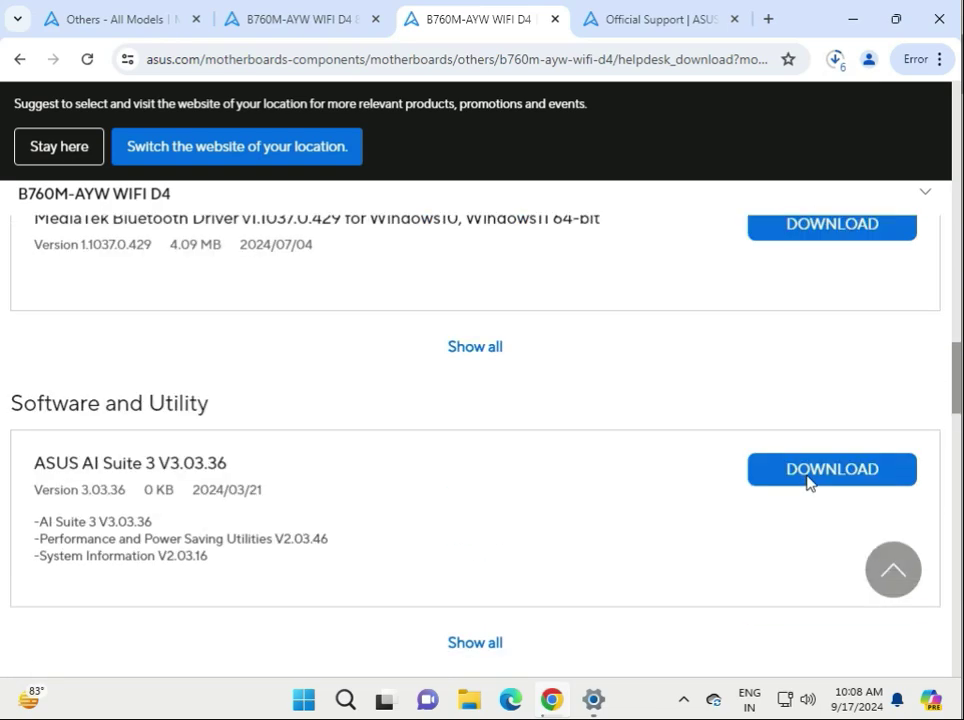
{"action": "left_click", "coordinate": [835, 59]}
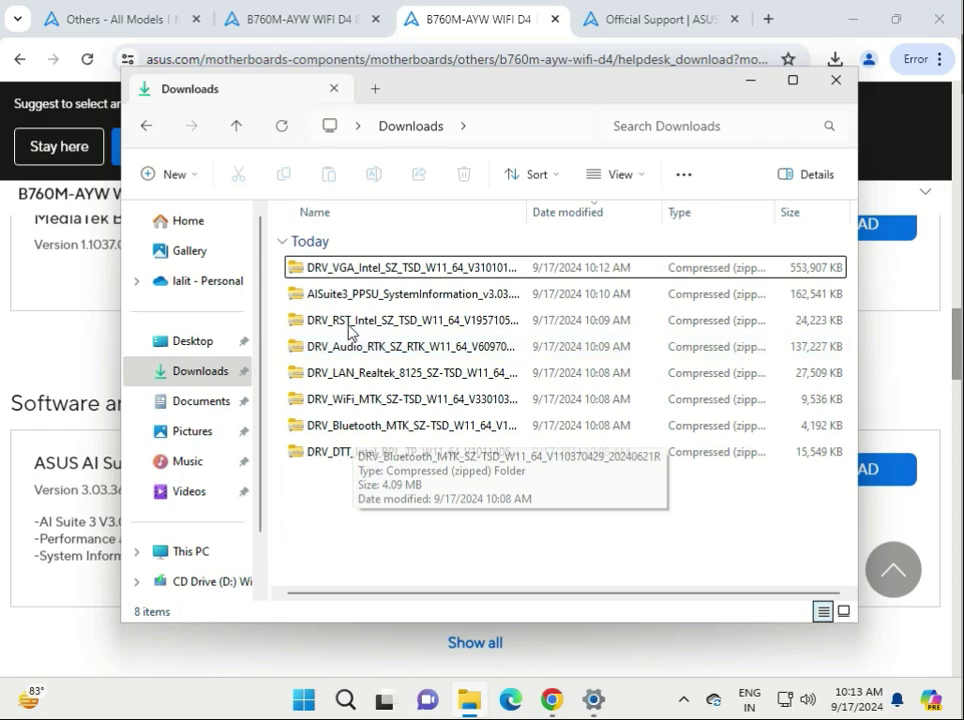
{"action": "left_click", "coordinate": [348, 272]}
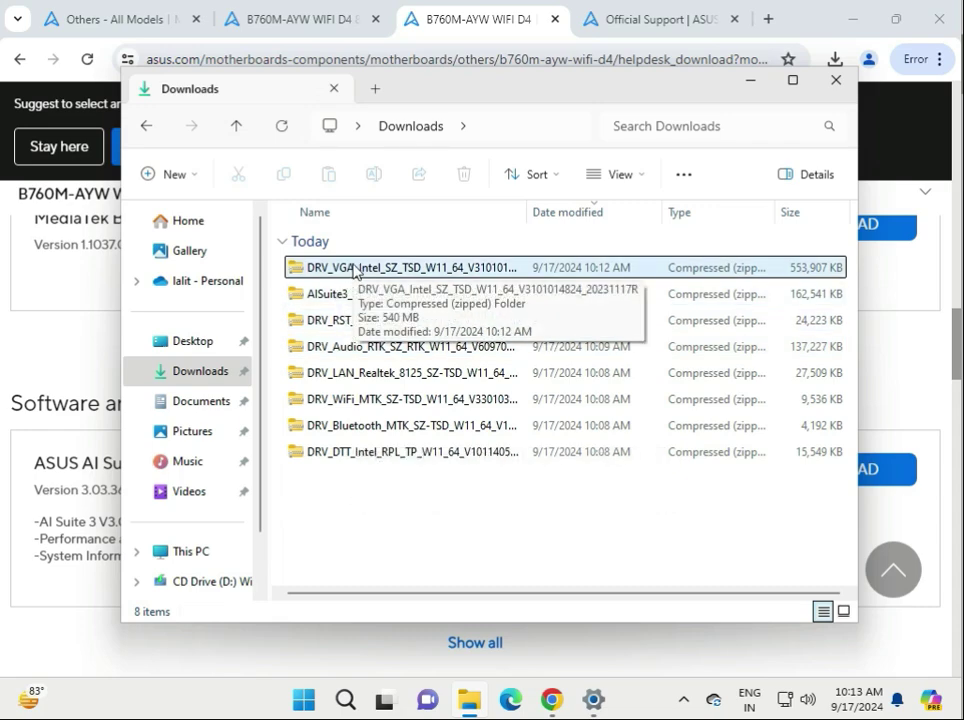
{"action": "double_click", "coordinate": [348, 268]}
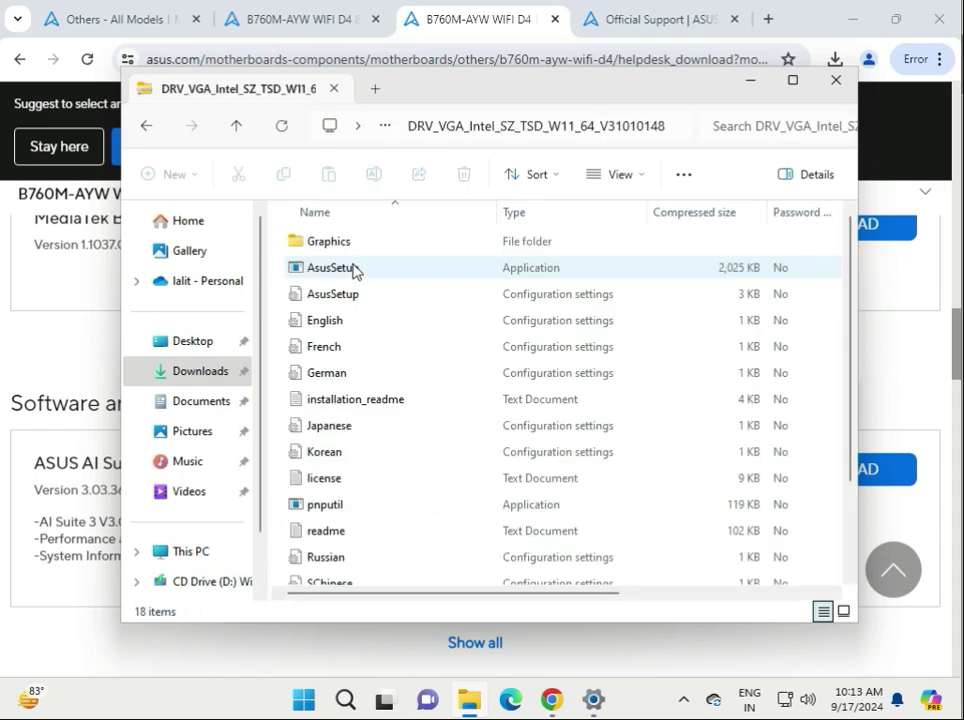
Run the AsusSetup application from the VGA driver archive without extracting it, and approve the permission request
{"action": "left_click", "coordinate": [348, 273]}
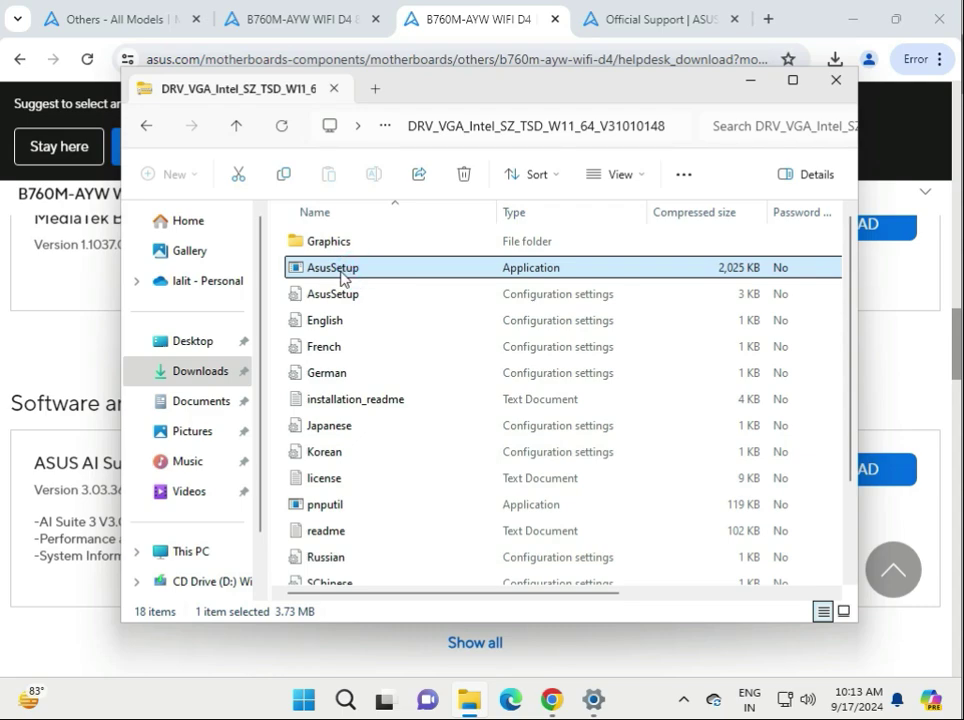
{"action": "scroll", "coordinate": [360, 300], "scroll_direction": "down", "scroll_amount": 2}
{"action": "scroll", "coordinate": [405, 436], "scroll_direction": "up", "scroll_amount": 2}
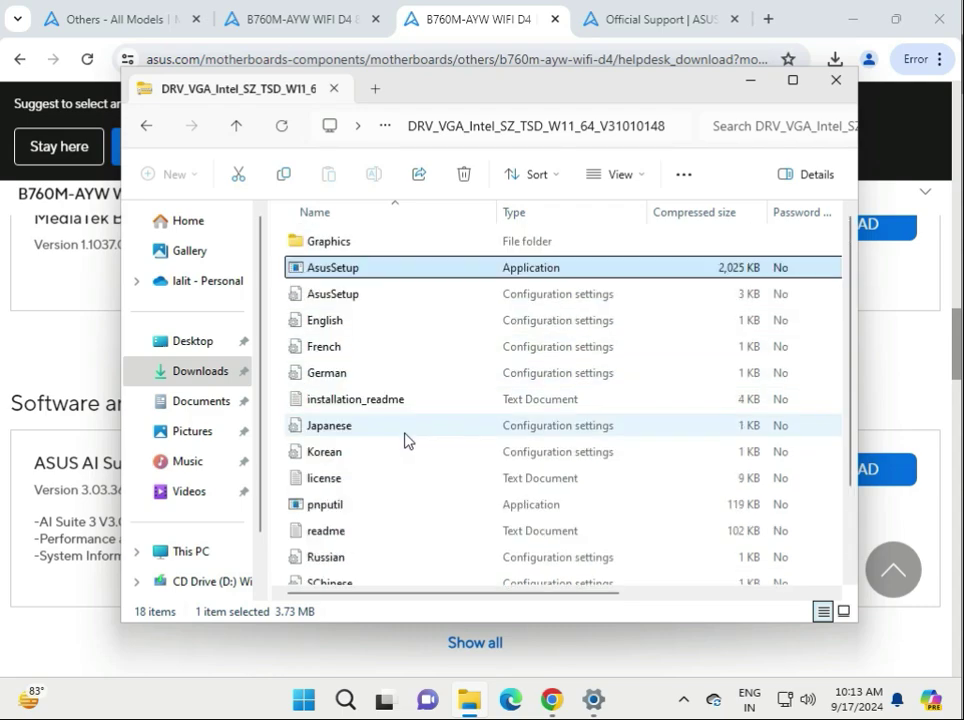
{"action": "double_click", "coordinate": [320, 269]}
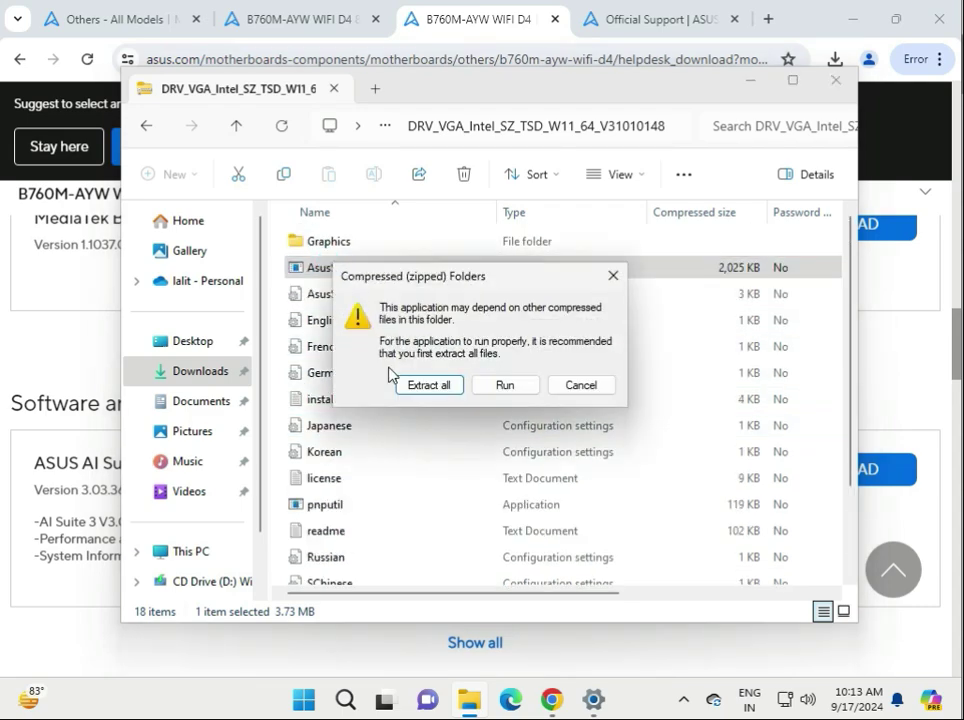
{"action": "left_click", "coordinate": [504, 386]}
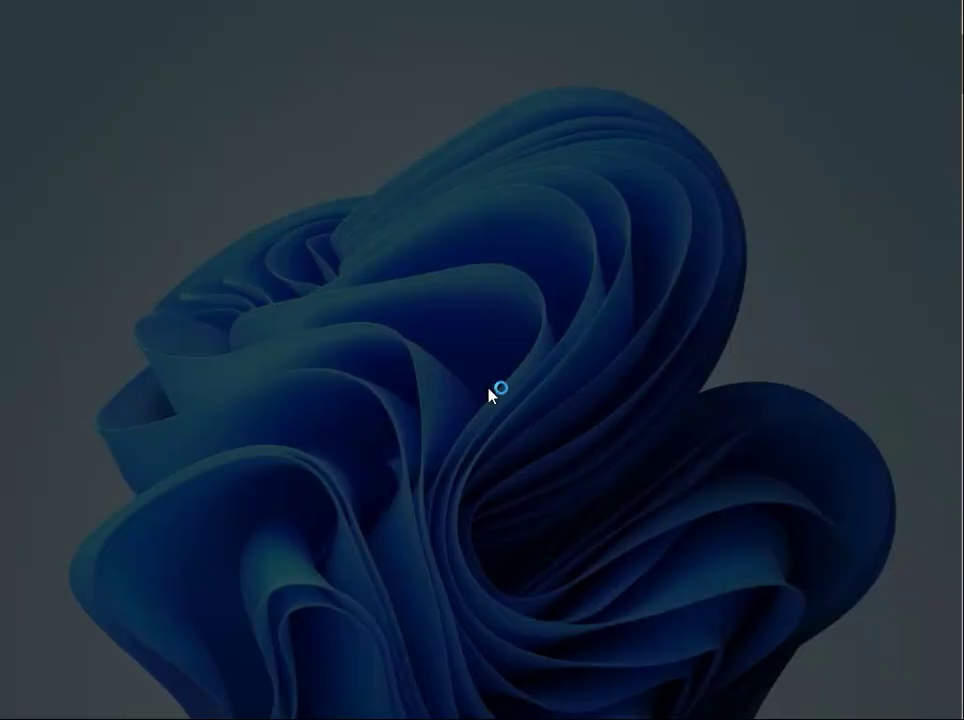
{"action": "left_click", "coordinate": [384, 506]}
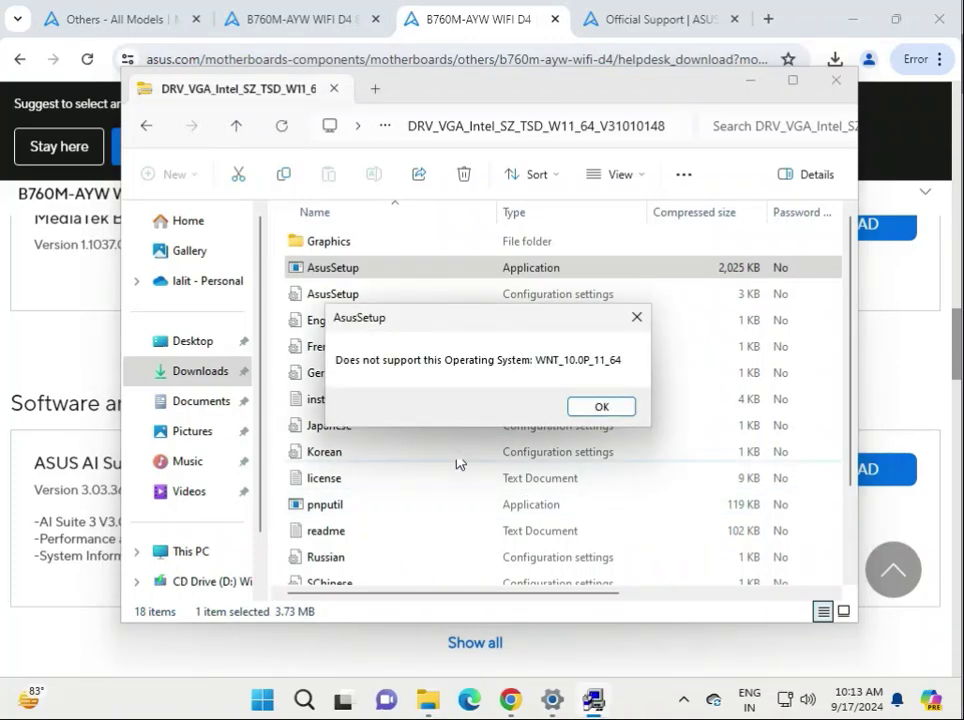
Dismiss the AsusSetup message, close the VGA driver archive window and reopen the Downloads folder
{"action": "left_click", "coordinate": [574, 408]}
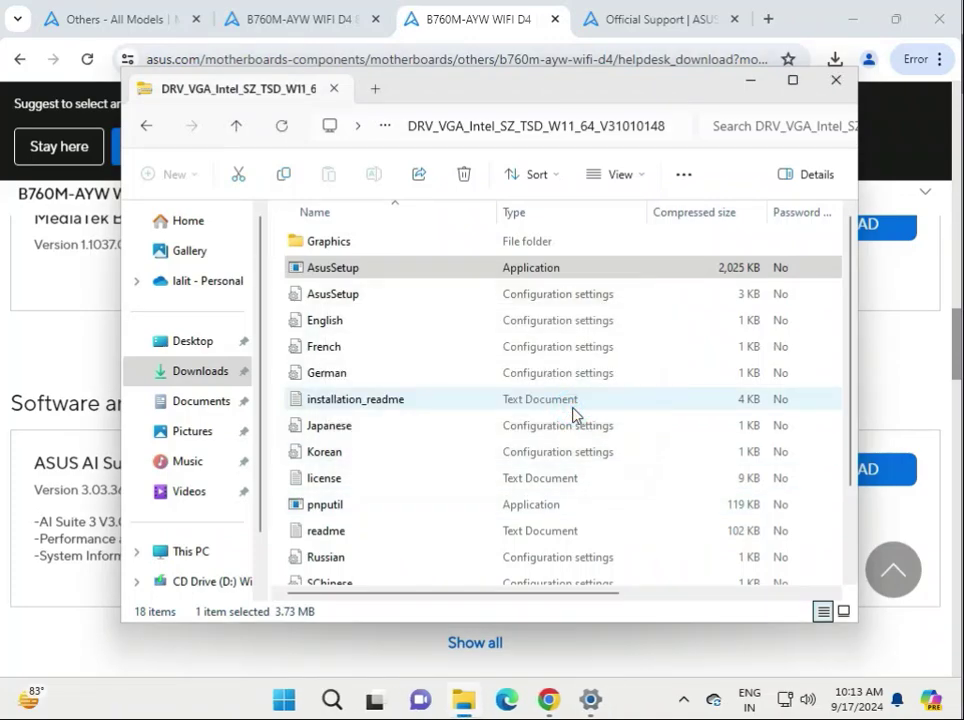
{"action": "left_click", "coordinate": [836, 82]}
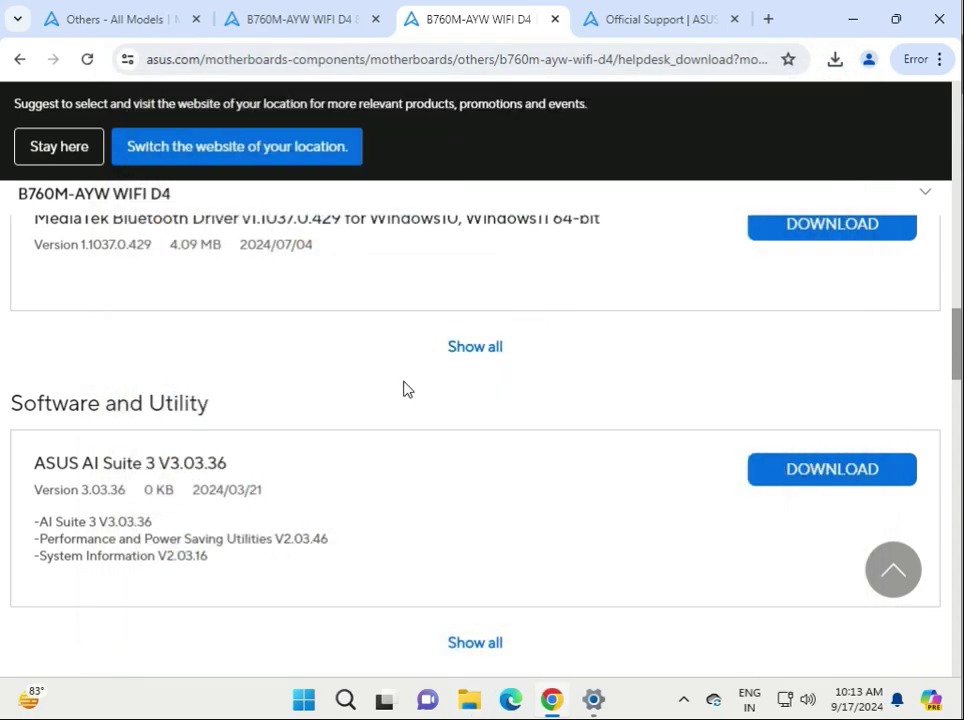
{"action": "left_click", "coordinate": [470, 702]}
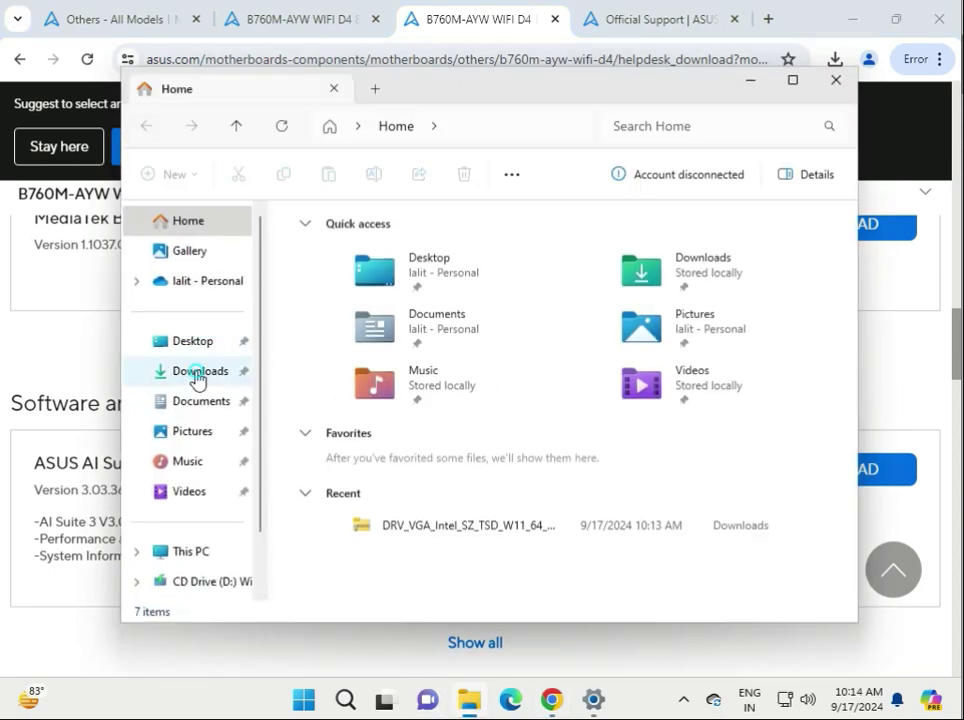
{"action": "left_click", "coordinate": [197, 373]}
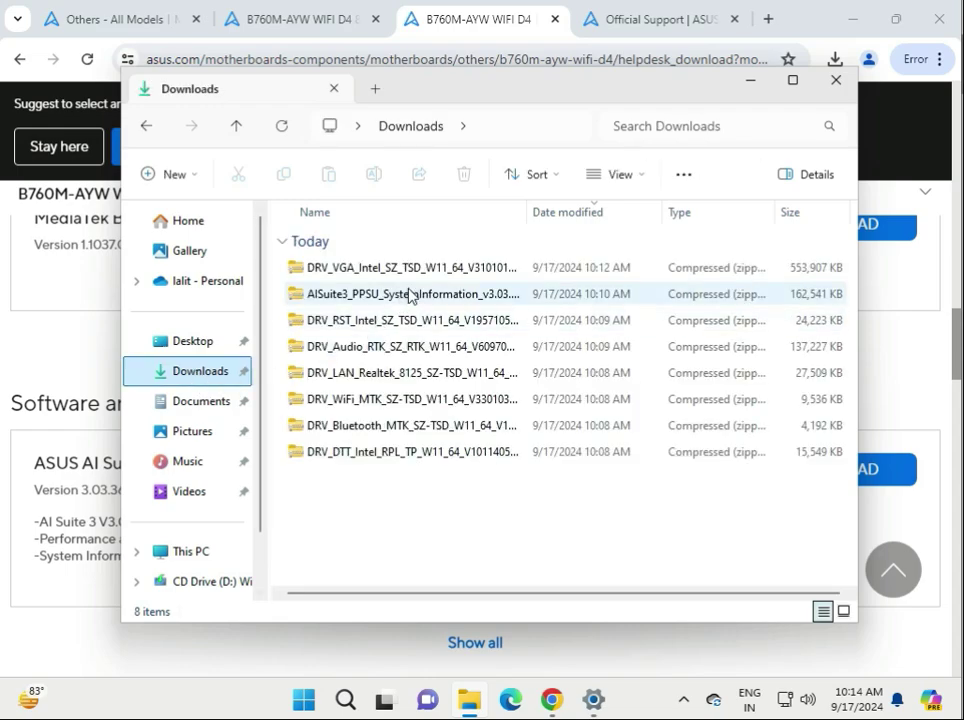
Widen the Name column in the Downloads folder to show the full file names of the zip archives
{"action": "left_click", "coordinate": [405, 297]}
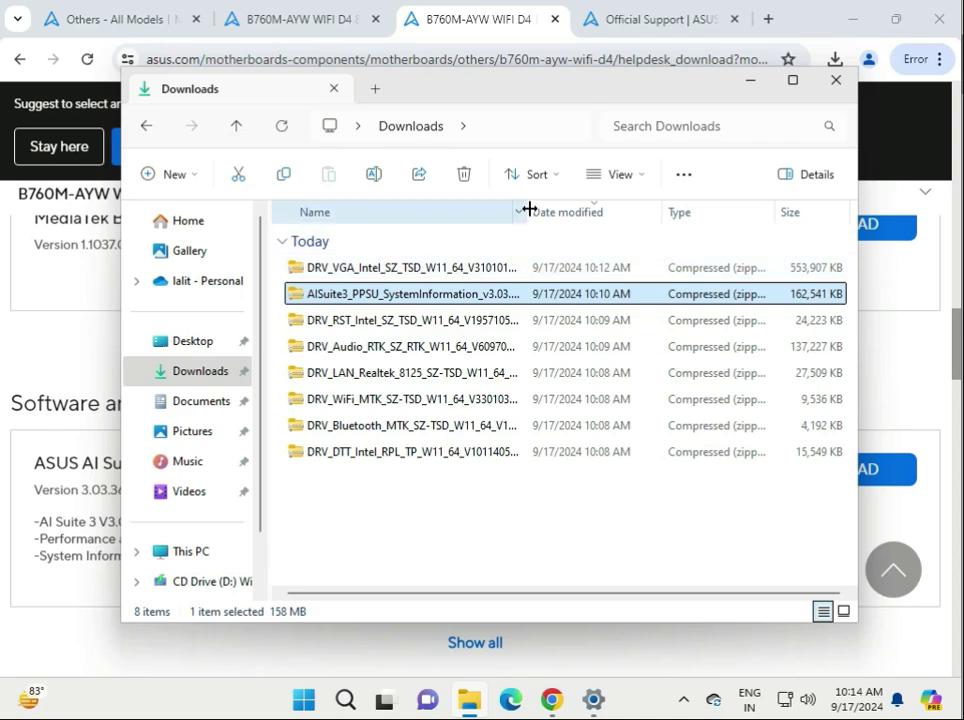
{"action": "left_click_drag", "start_coordinate": [527, 210], "coordinate": [620, 210]}
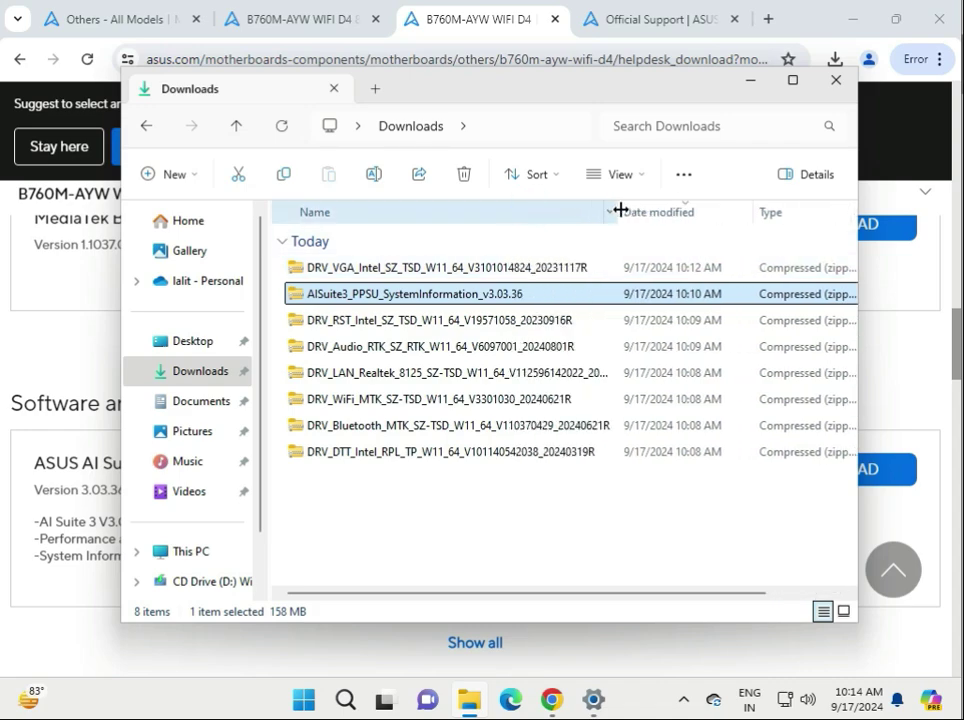
{"action": "left_click", "coordinate": [352, 327]}
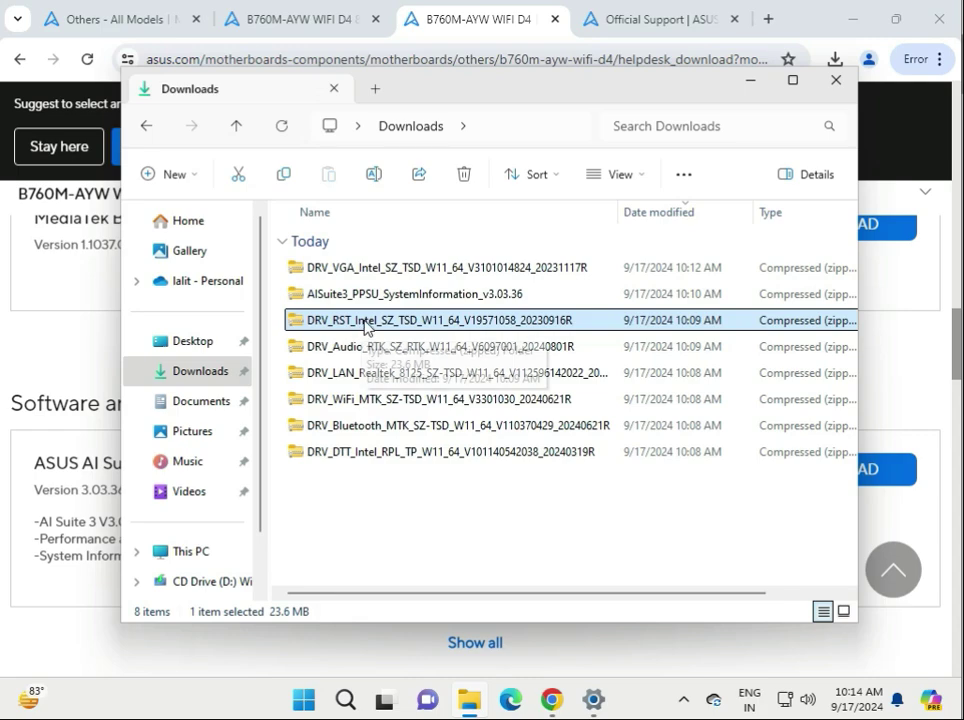
Try to run the AsusSetup application from the DRV_Audio_RTK_SZ_RTK_W11_64 zip archive without extracting it, approving the permission request
{"action": "left_click", "coordinate": [358, 347]}
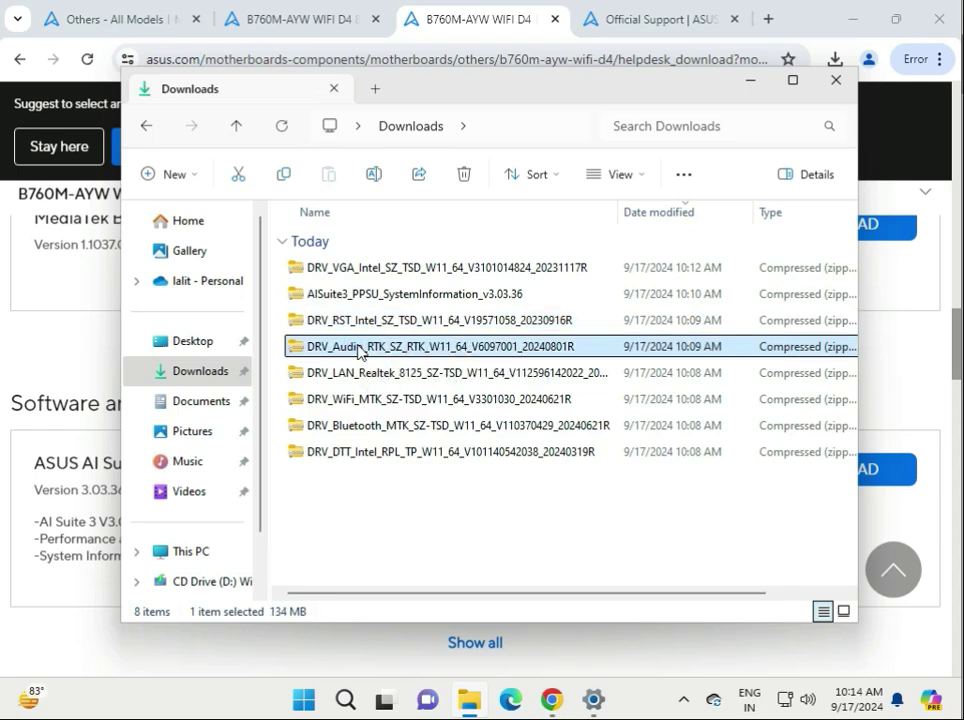
{"action": "double_click", "coordinate": [358, 347]}
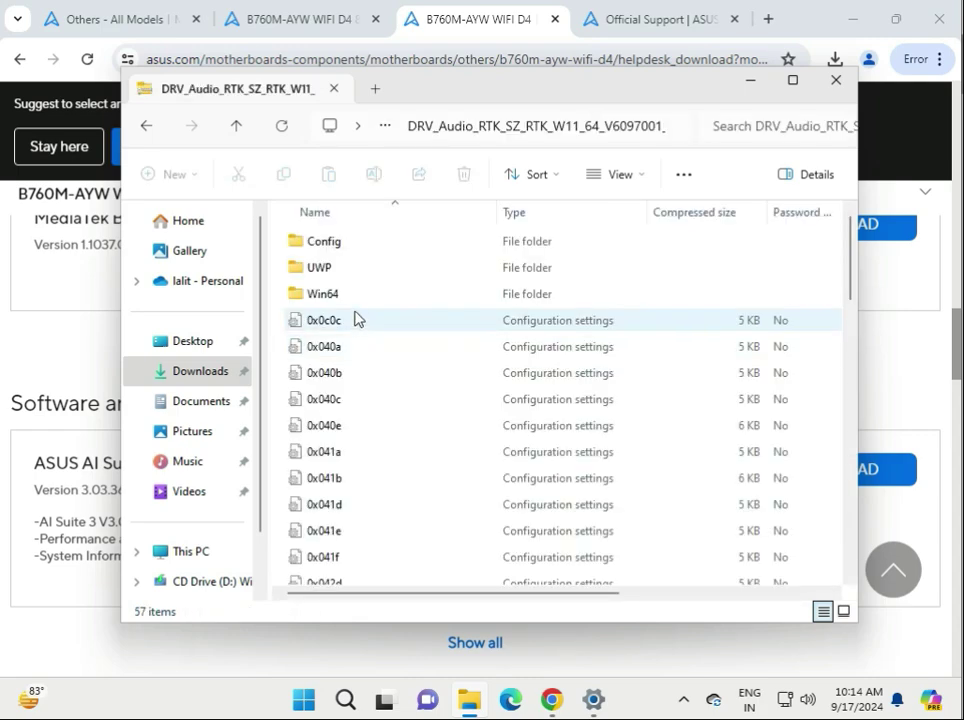
{"action": "scroll", "coordinate": [358, 350], "scroll_direction": "down", "scroll_amount": 12}
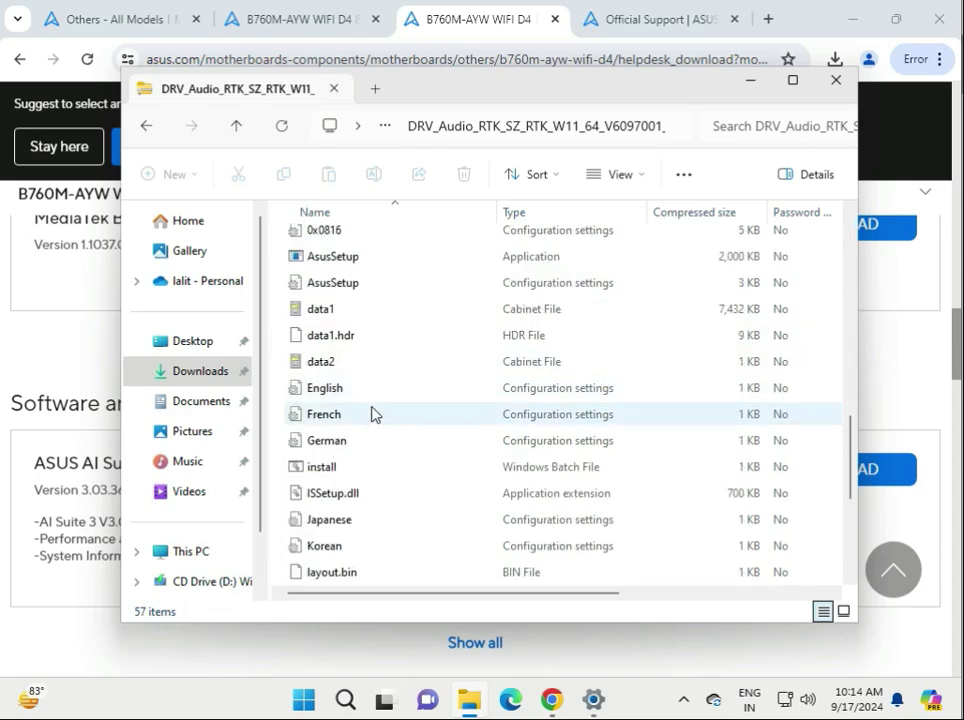
{"action": "scroll", "coordinate": [337, 362], "scroll_direction": "up", "scroll_amount": 1}
{"action": "left_click", "coordinate": [339, 317]}
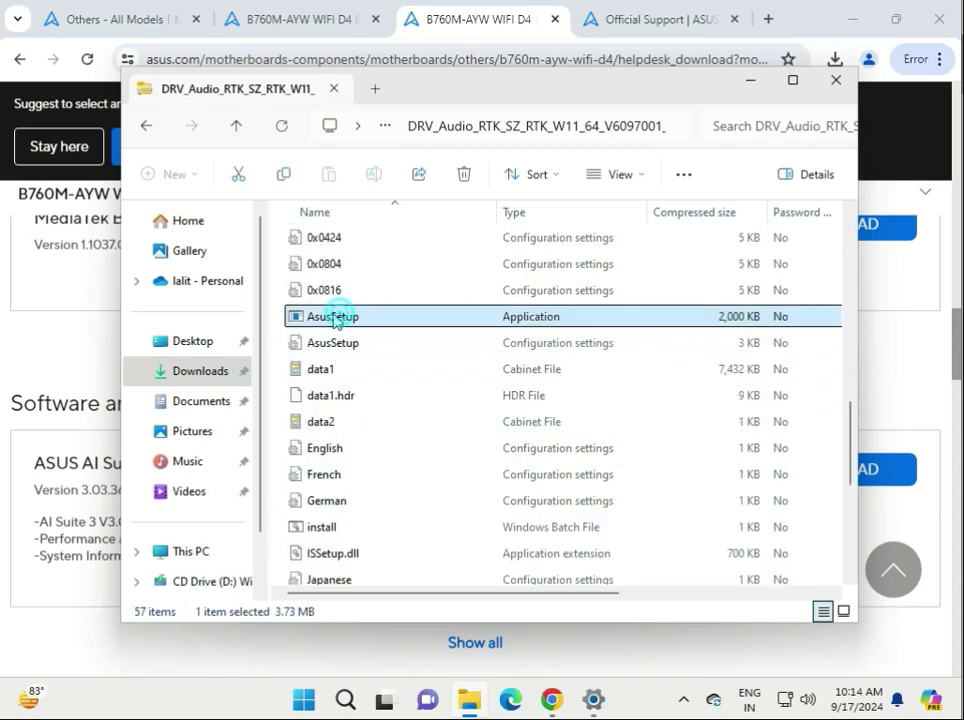
{"action": "double_click", "coordinate": [366, 325]}
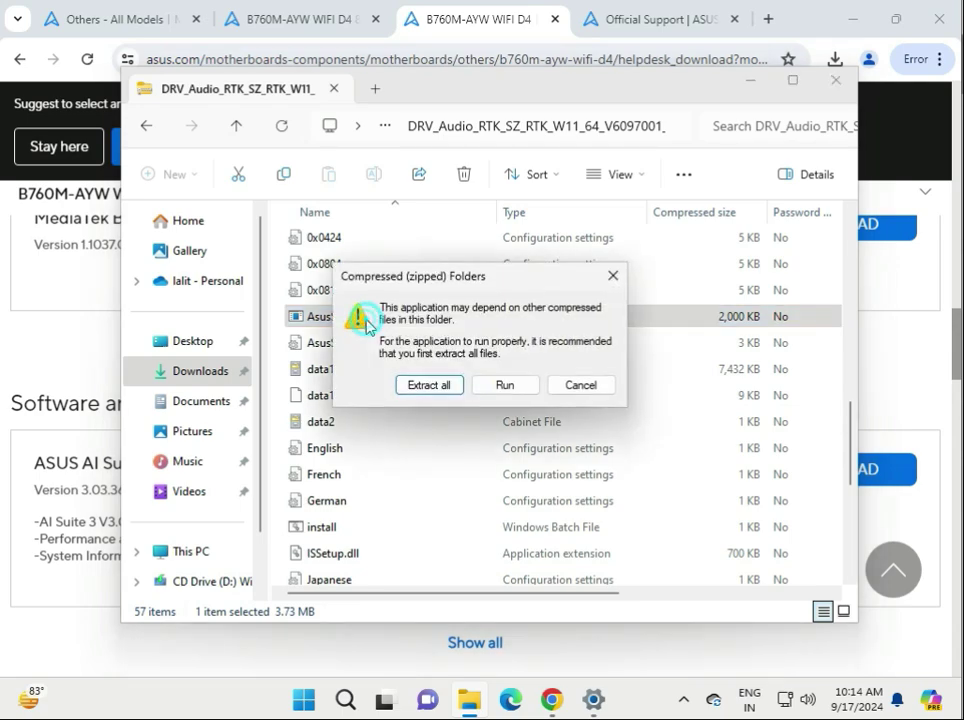
{"action": "left_click", "coordinate": [499, 386]}
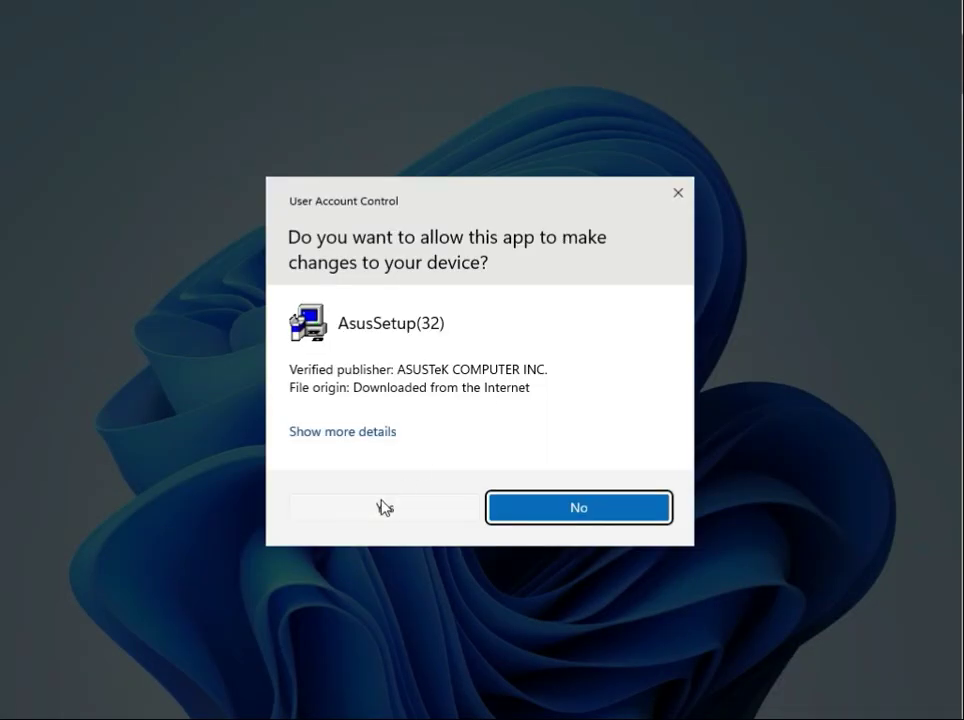
{"action": "left_click", "coordinate": [385, 507]}
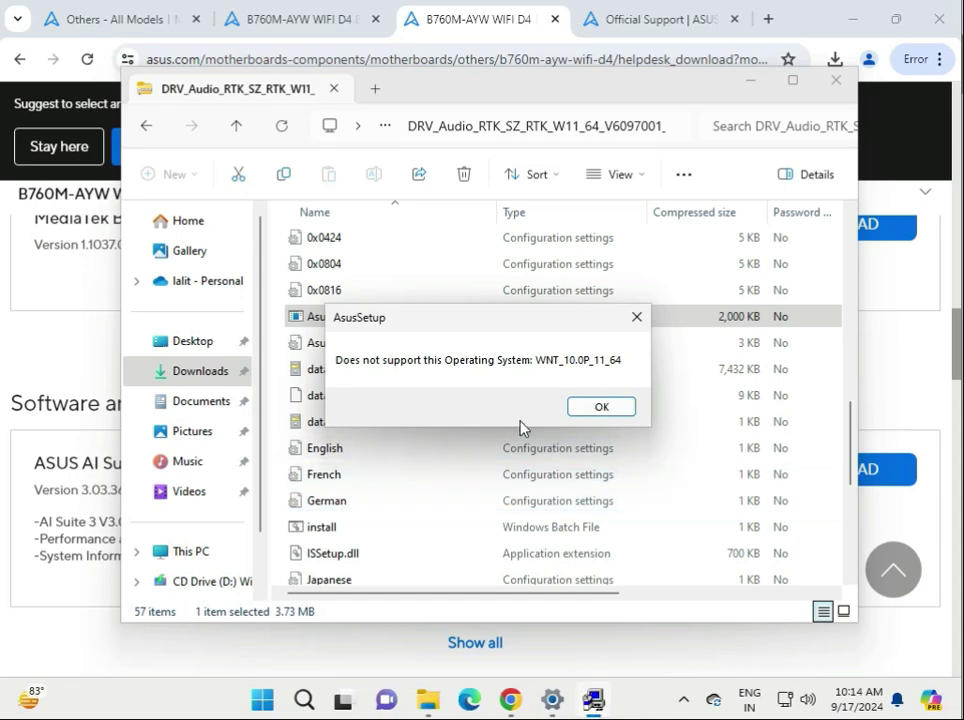
{"action": "left_click", "coordinate": [580, 406]}
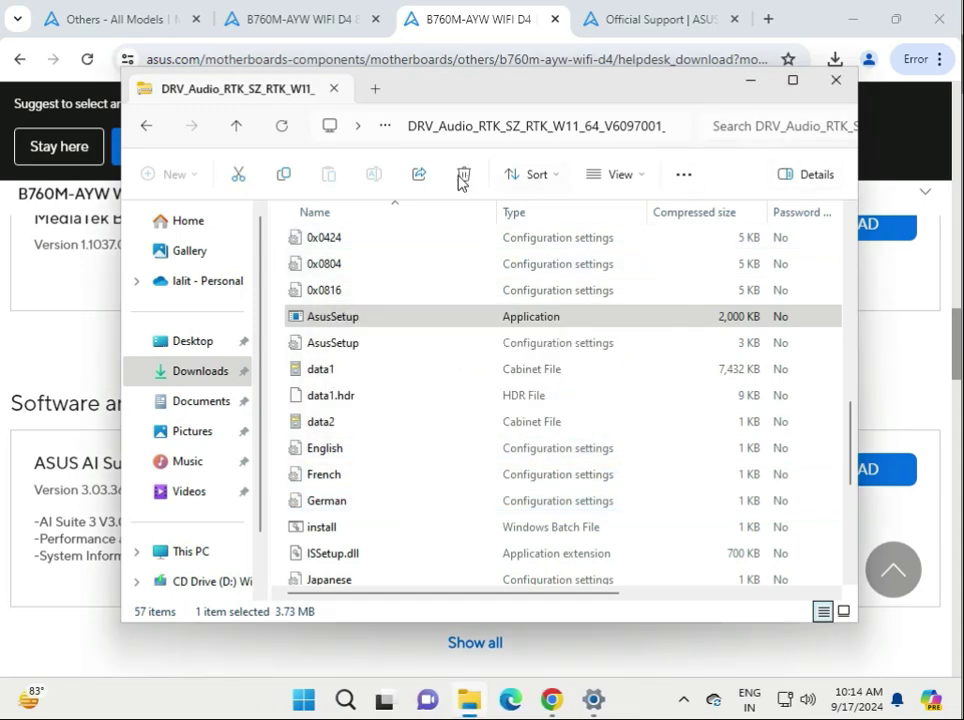
Return to Downloads, open the DRV_LAN_Realtek_8125 zip archive and select its AsusSetup application
{"action": "left_click", "coordinate": [146, 128]}
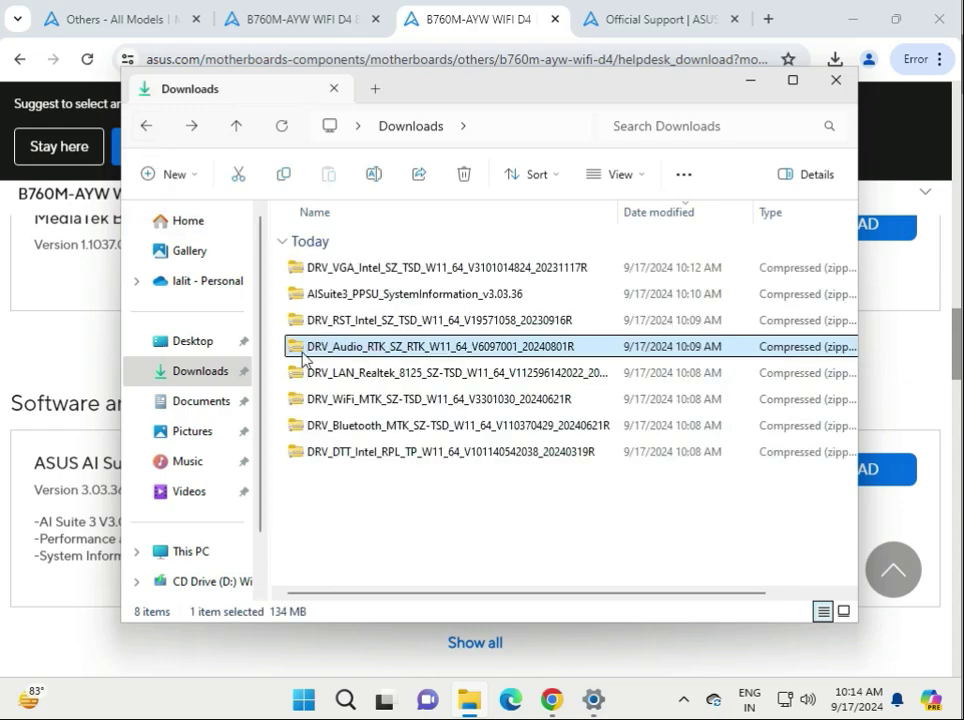
{"action": "double_click", "coordinate": [393, 378]}
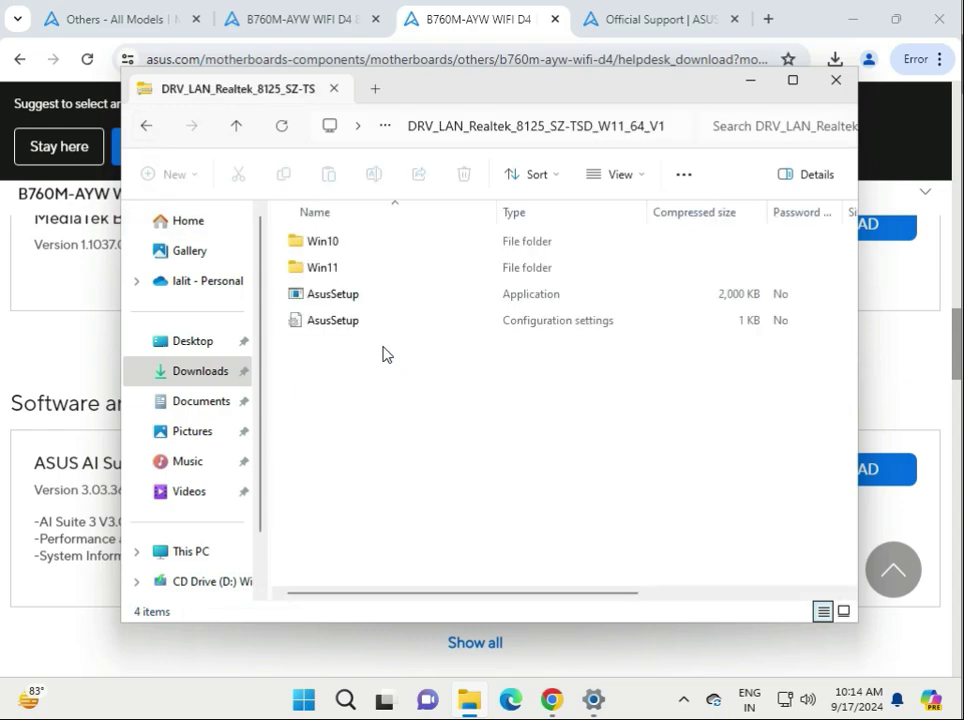
{"action": "left_click", "coordinate": [338, 294]}
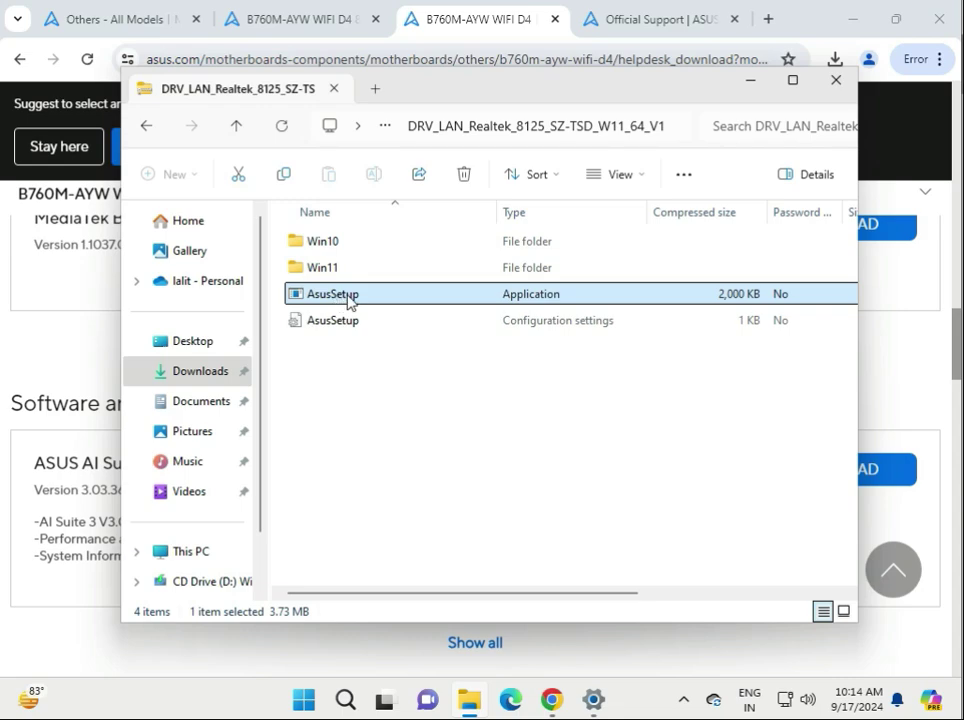
Try to run the AsusSetup application from the DRV_WiFi_MTK_SZ-TSD_W11_64 zip archive without extracting it, approving the permission request
{"action": "left_click", "coordinate": [140, 129]}
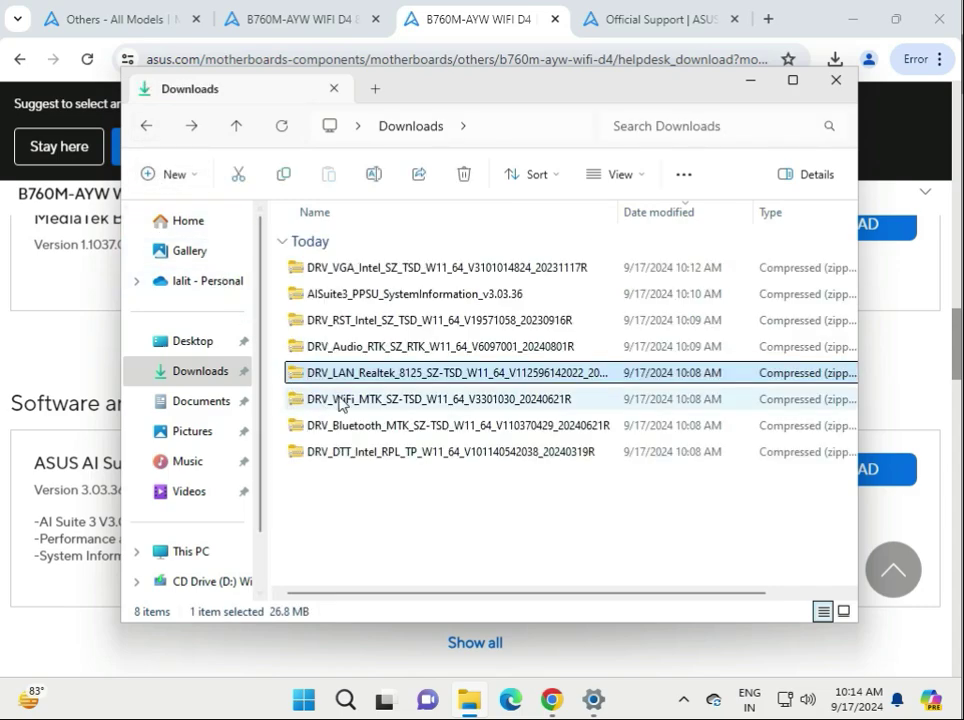
{"action": "double_click", "coordinate": [340, 400]}
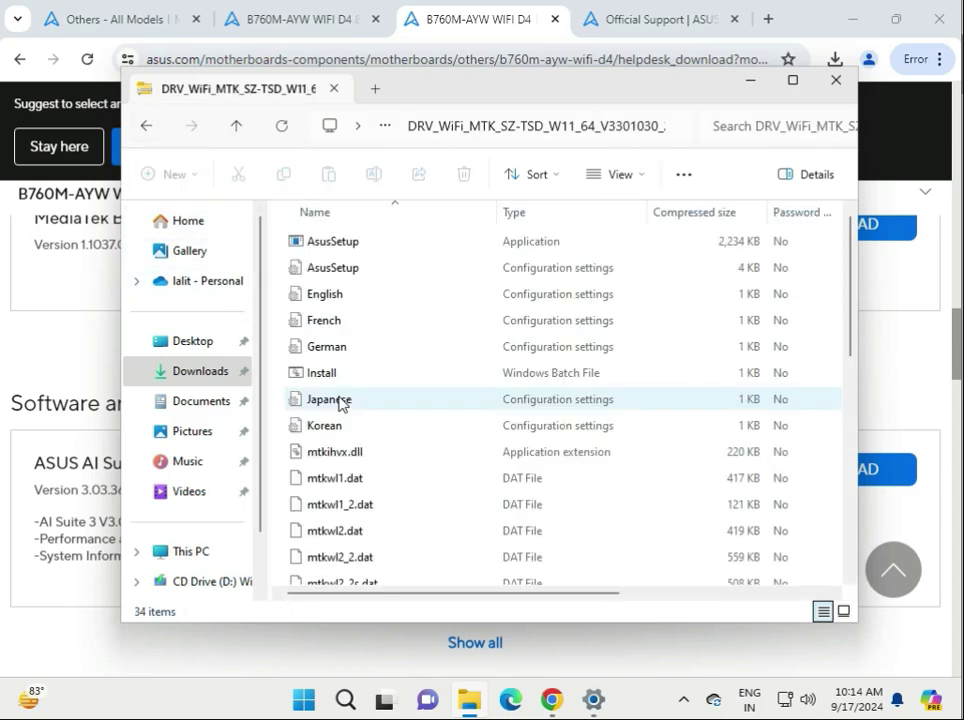
{"action": "left_click", "coordinate": [328, 243]}
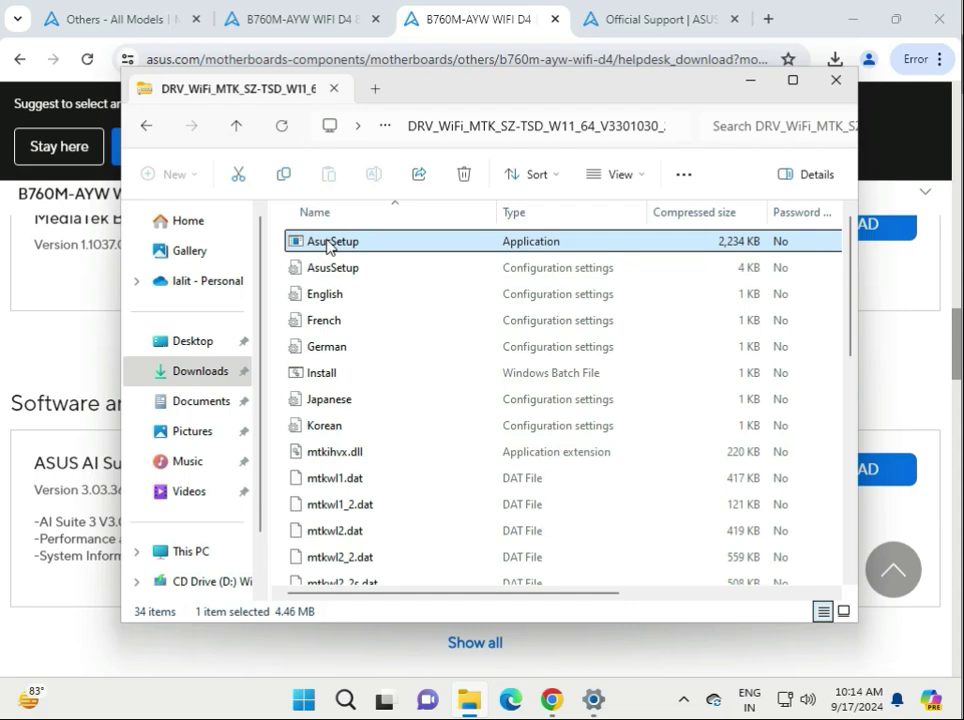
{"action": "double_click", "coordinate": [329, 245]}
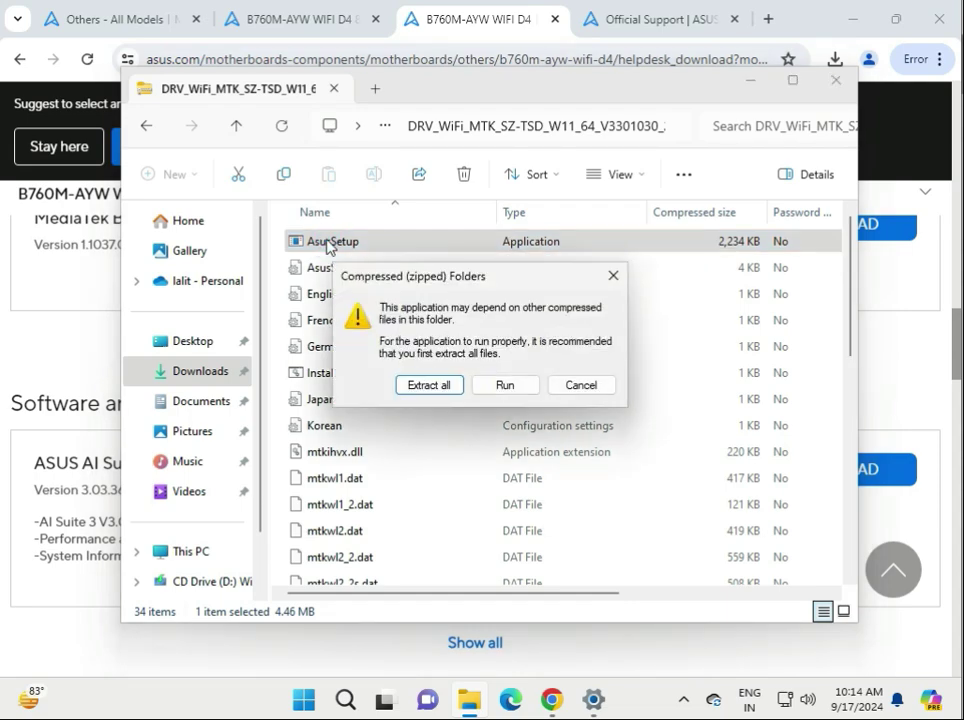
{"action": "left_click", "coordinate": [505, 385]}
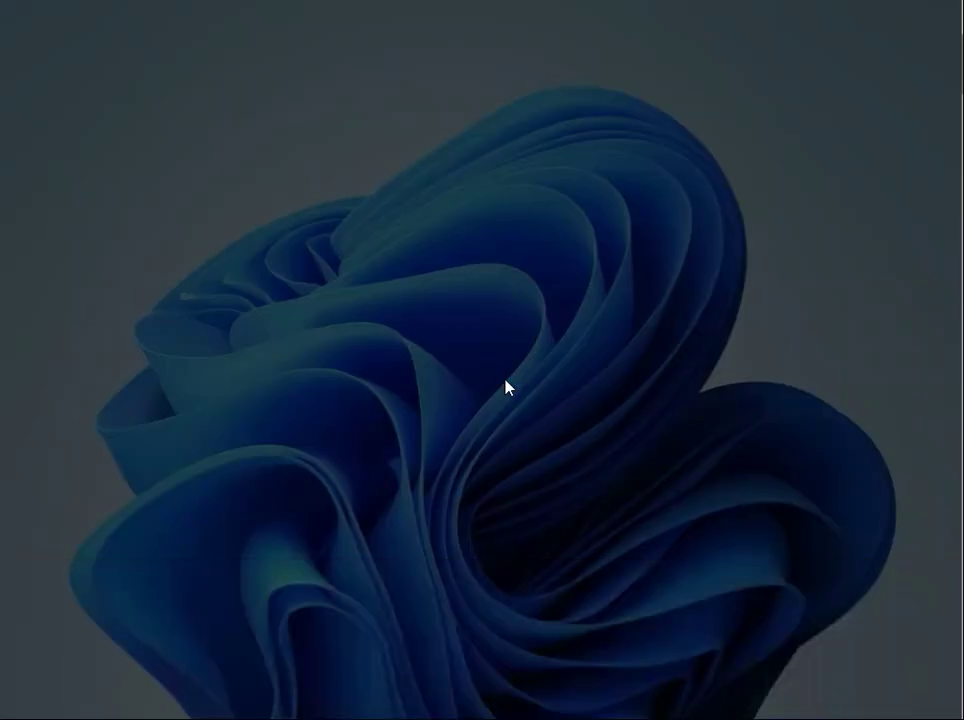
{"action": "left_click", "coordinate": [382, 512]}
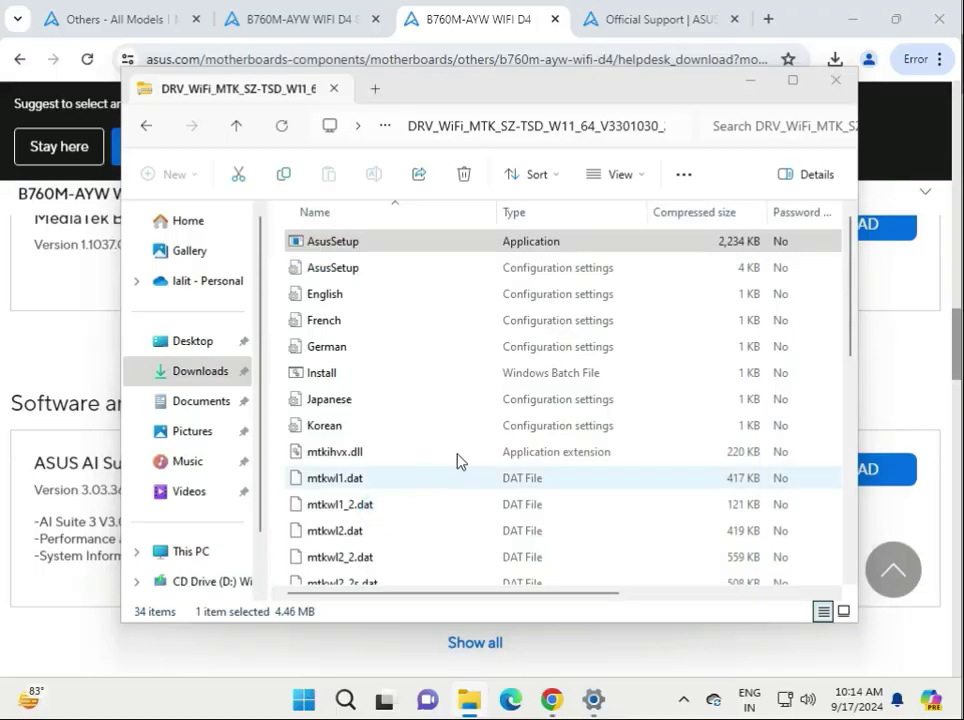
{"action": "left_click", "coordinate": [625, 413]}
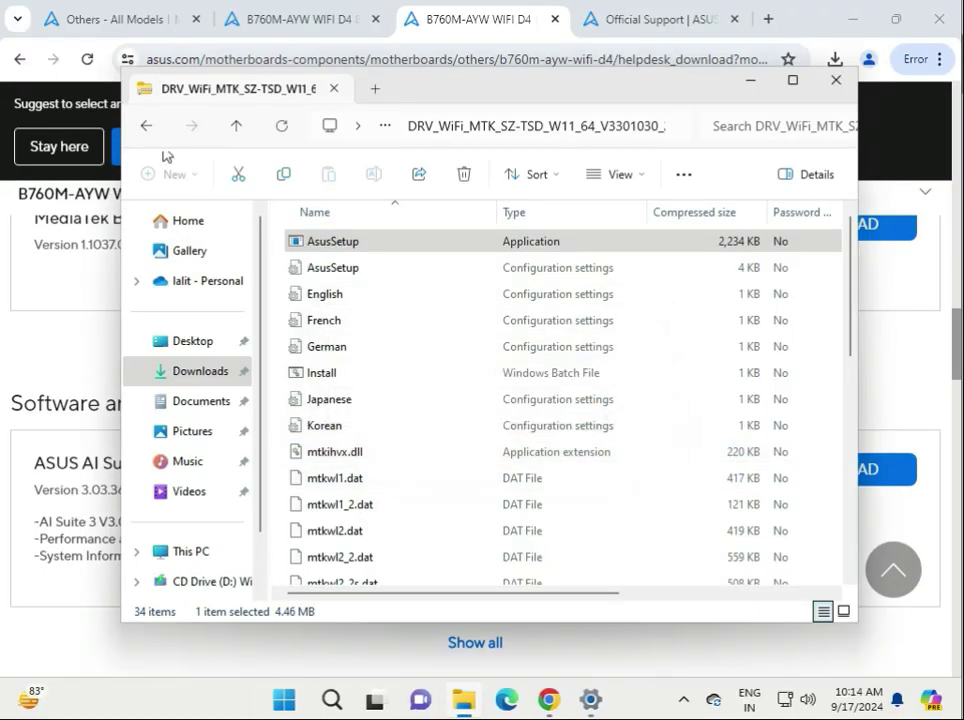
Return to Downloads, open the DRV_Bluetooth_MTK_SZ-TSD_W11_64 zip archive and select its AsusSetup application
{"action": "left_click", "coordinate": [150, 127]}
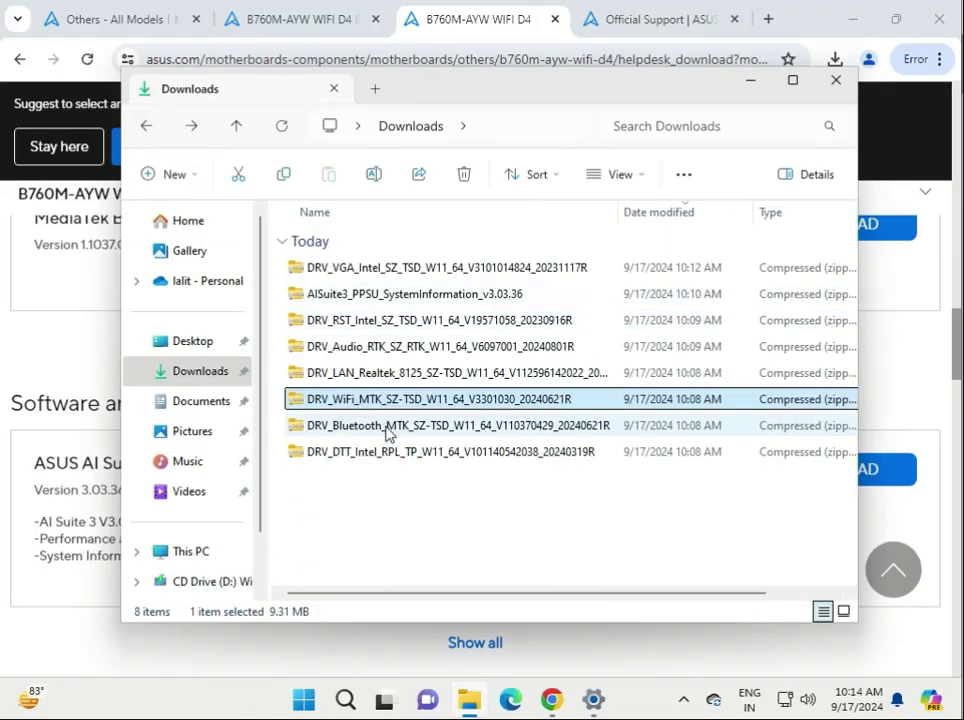
{"action": "double_click", "coordinate": [331, 425]}
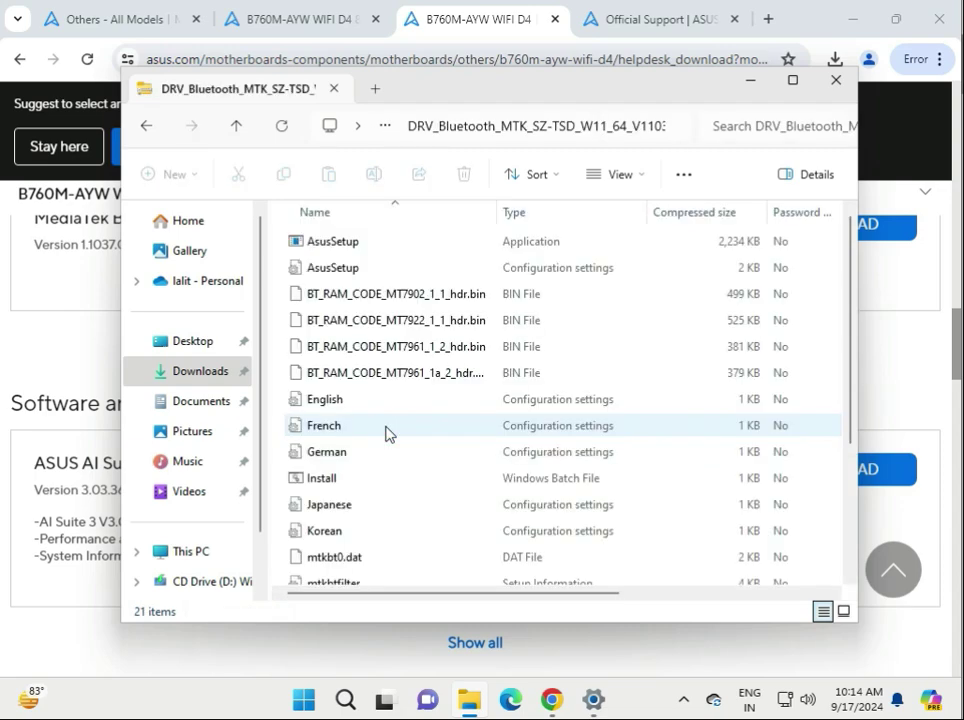
{"action": "double_click", "coordinate": [349, 236]}
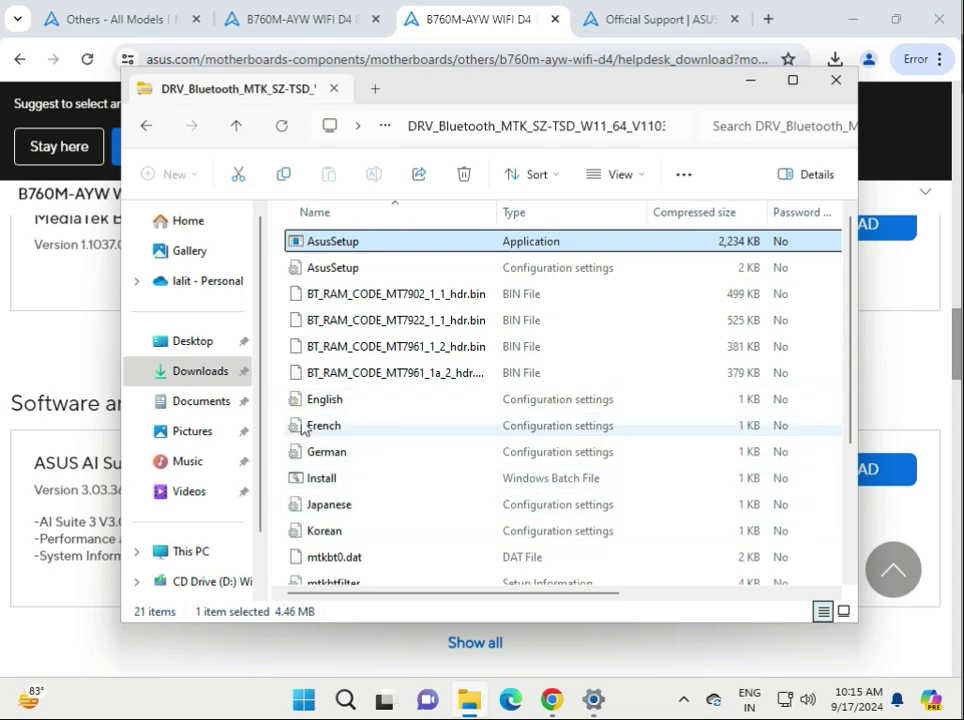
Return to Downloads, open the DRV_DTT_Intel_RPL_TP_W11_64 zip archive and select its AsusSetup application
{"action": "left_click", "coordinate": [150, 132]}
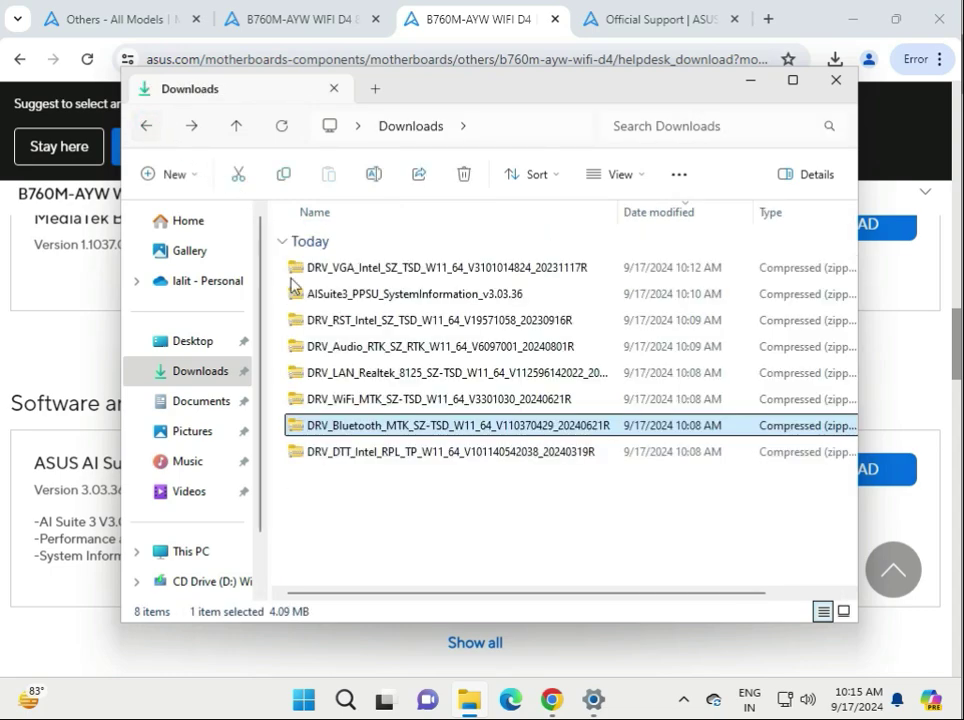
{"action": "left_click", "coordinate": [350, 463]}
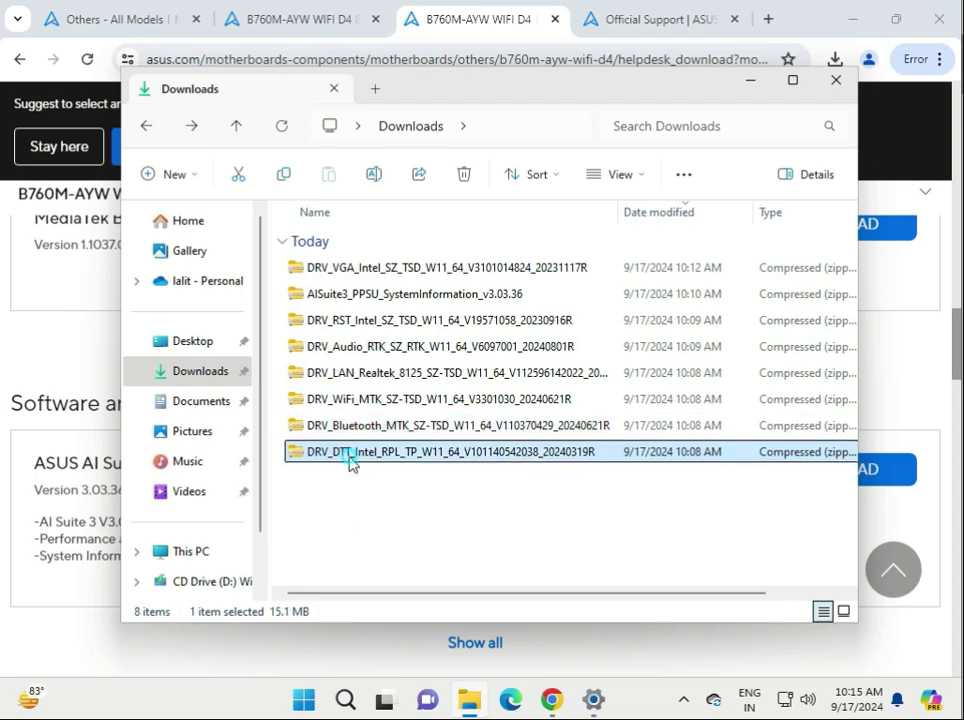
{"action": "double_click", "coordinate": [350, 463]}
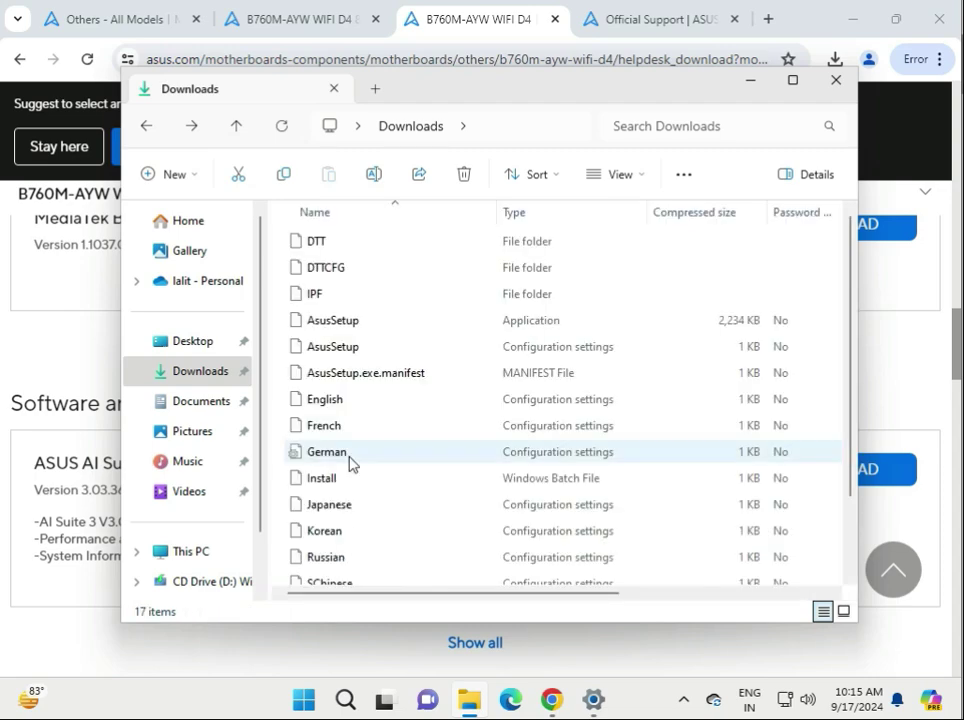
{"action": "left_click", "coordinate": [337, 322]}
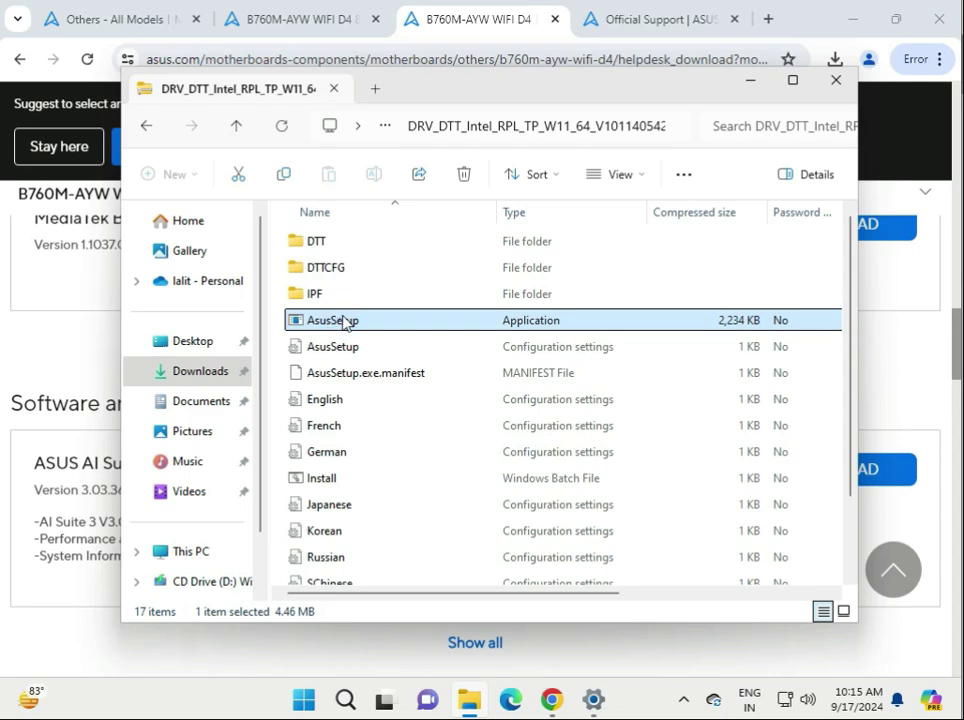
Return to the Downloads folder and select all the downloaded driver and utility zip archives
{"action": "left_click", "coordinate": [143, 128]}
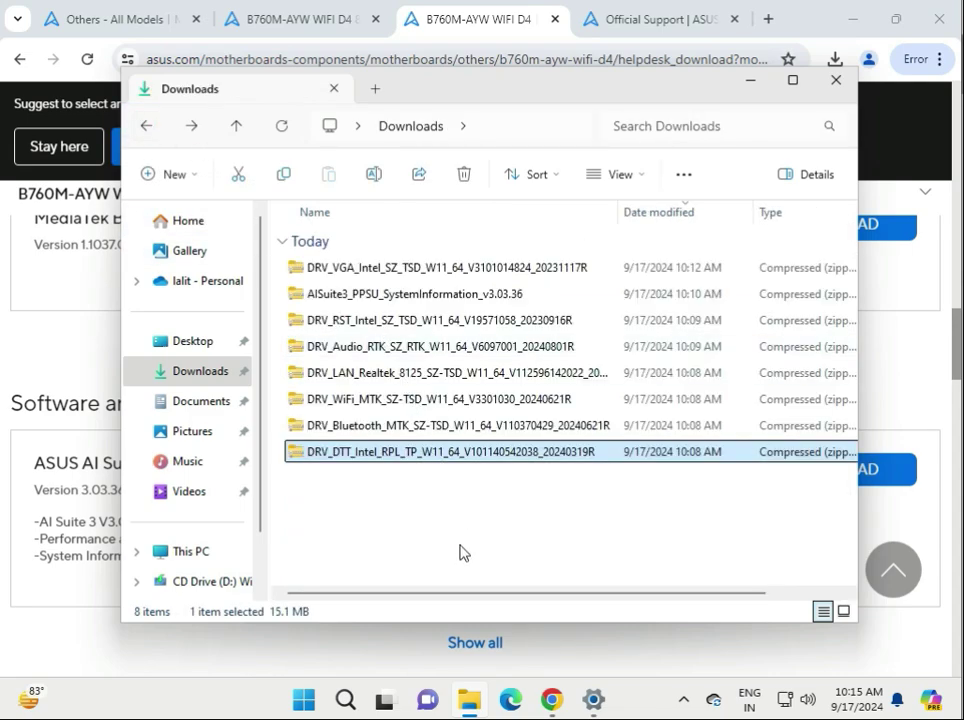
{"action": "left_click", "coordinate": [460, 551]}
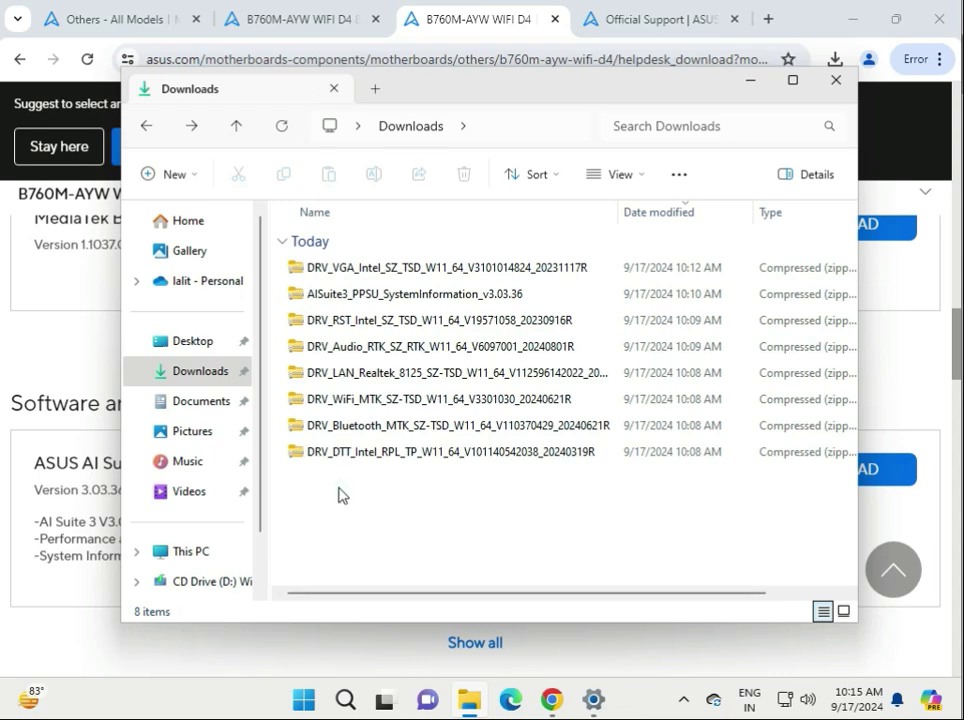
{"action": "left_click_drag", "start_coordinate": [338, 494], "coordinate": [320, 273]}
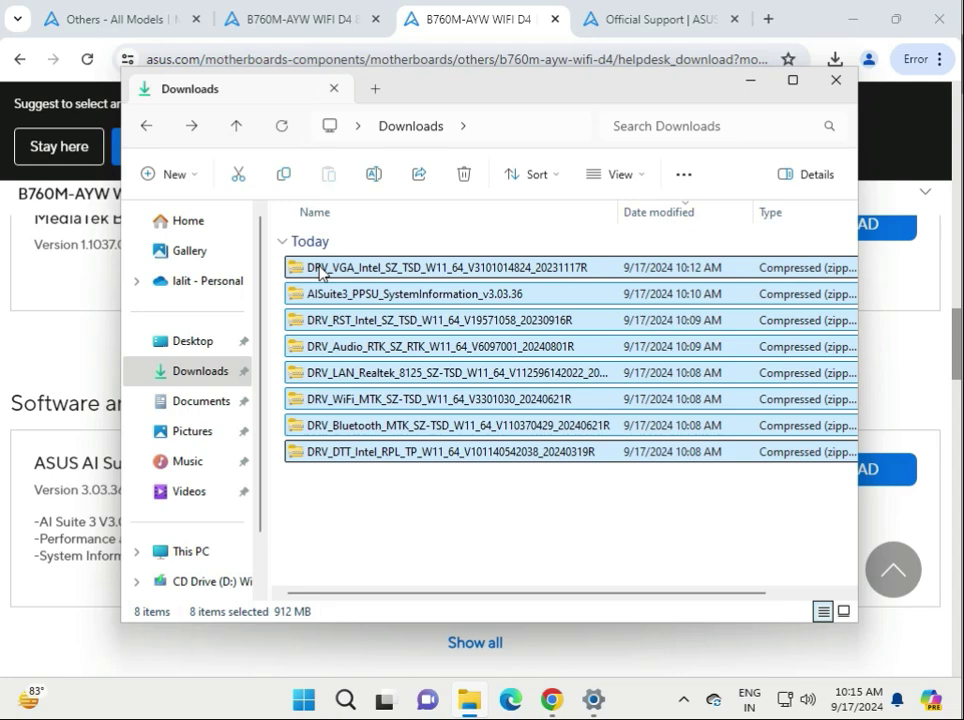
Extract the DRV_VGA_Intel_SZ_TSD_W11_64 zip archive into its own Downloads subfolder and select the extracted folder
{"action": "left_click", "coordinate": [482, 486]}
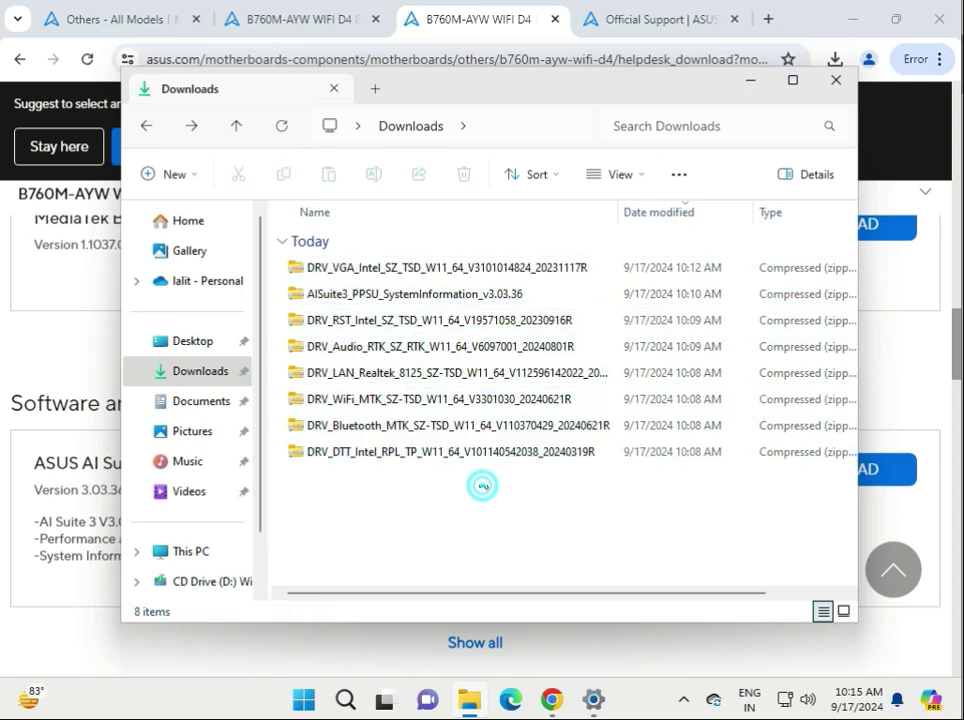
{"action": "left_click", "coordinate": [389, 277]}
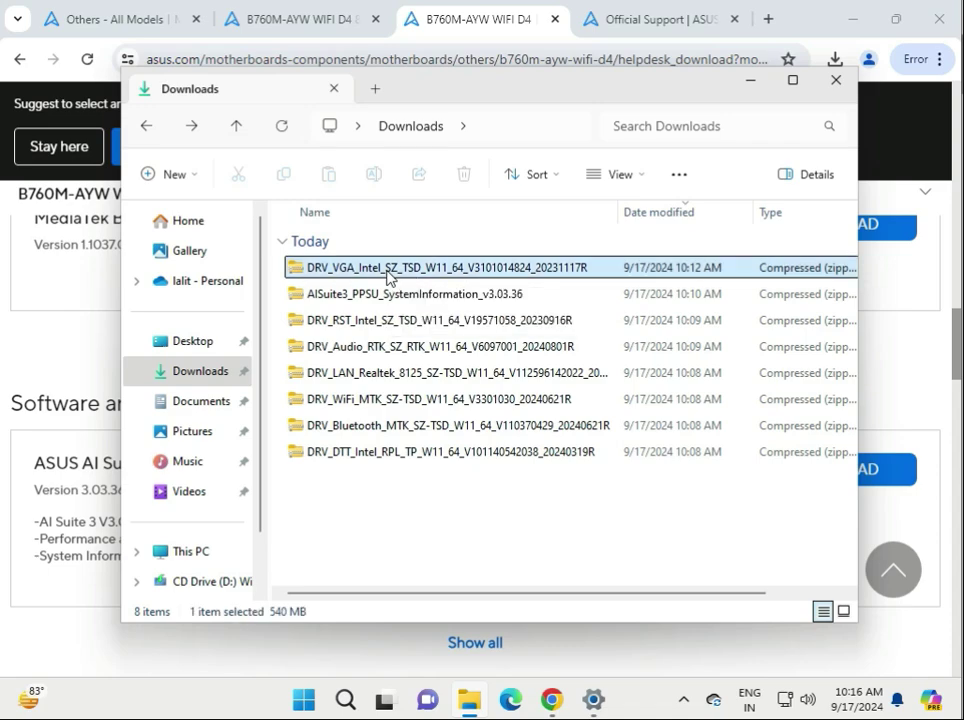
{"action": "right_click", "coordinate": [390, 276]}
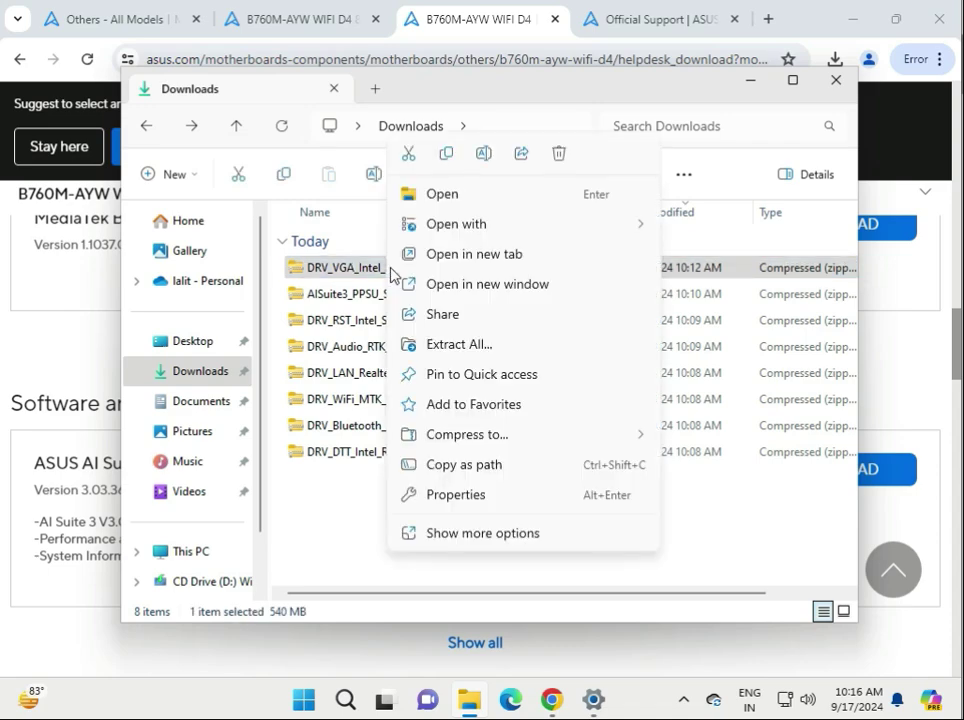
{"action": "left_click", "coordinate": [458, 345]}
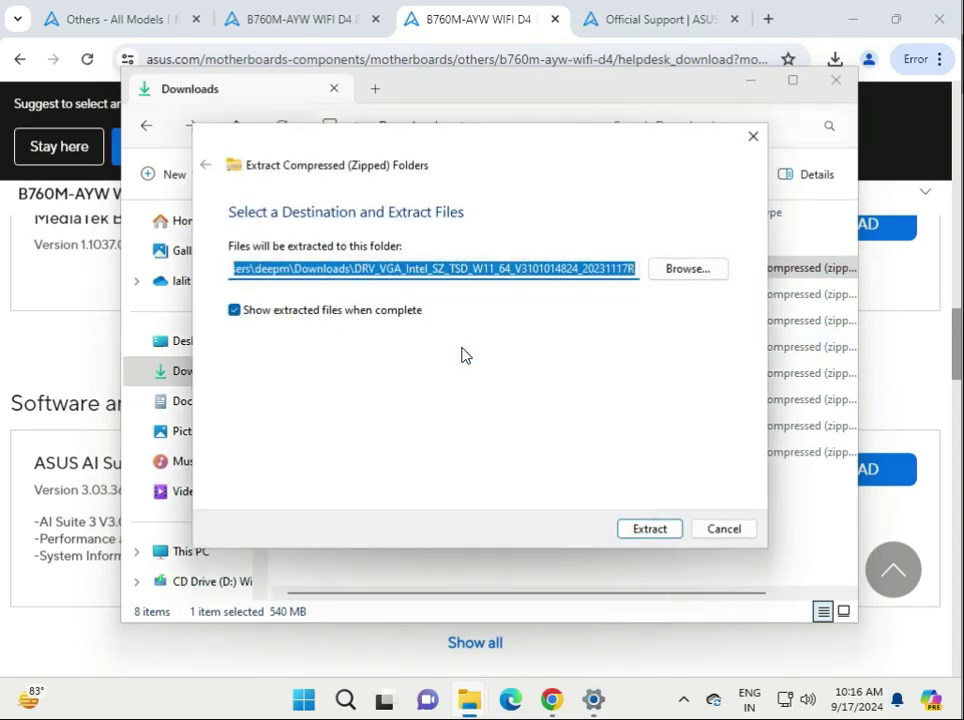
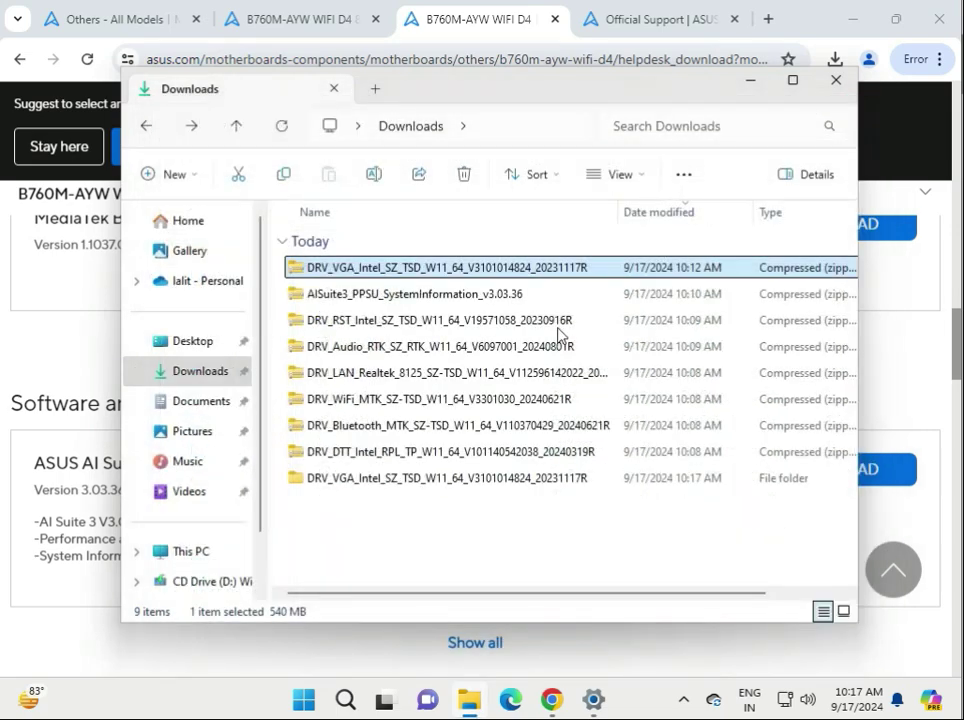
{"action": "left_click", "coordinate": [381, 481]}
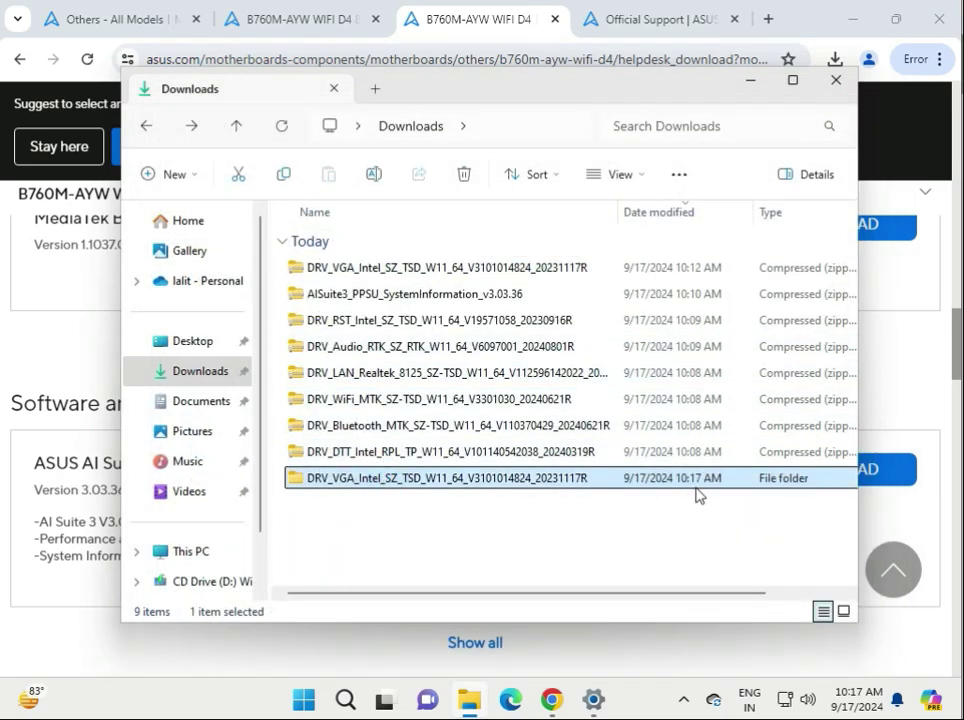
Extract the AISuite3_PPSU_SystemInformation_v3.03.36 zip archive into its own Downloads subfolder and close the extracted folder's window
{"action": "left_click", "coordinate": [372, 297]}
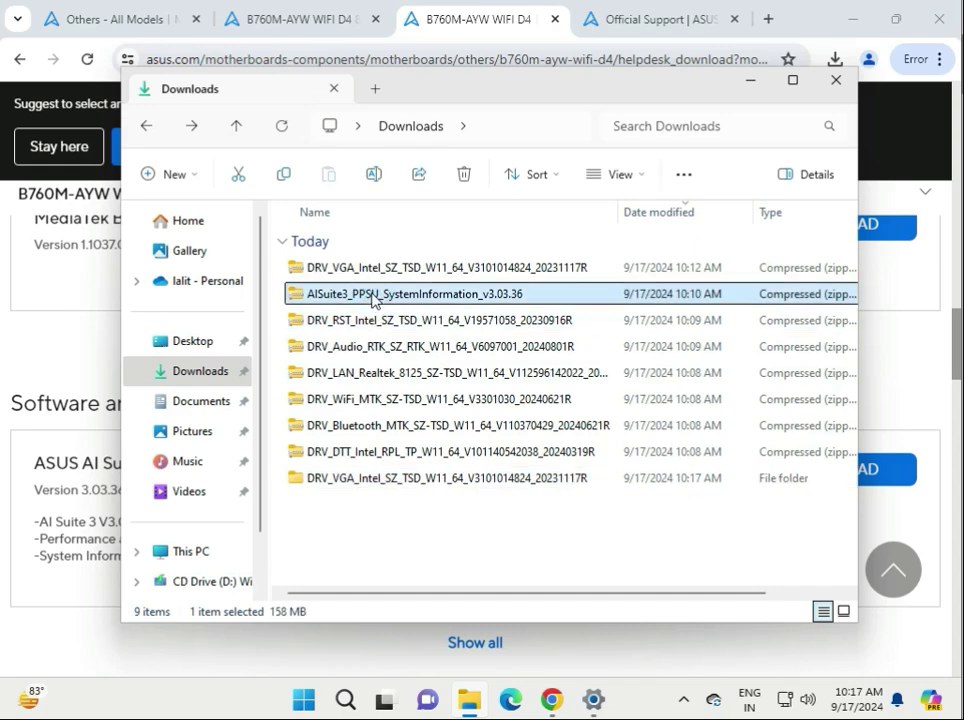
{"action": "right_click", "coordinate": [373, 298]}
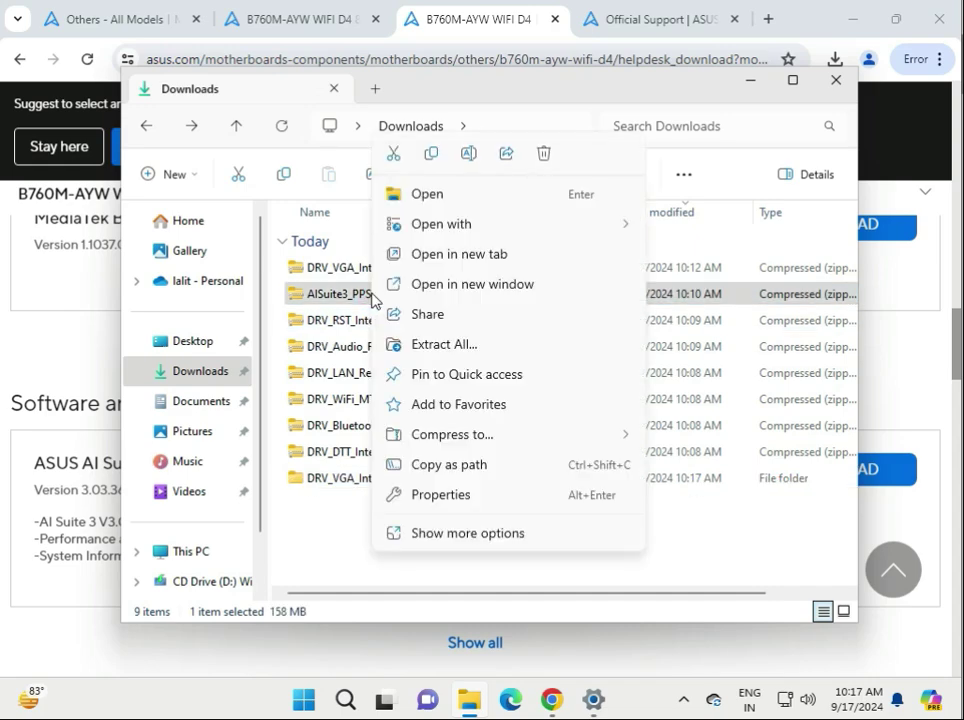
{"action": "left_click", "coordinate": [443, 345]}
{"action": "left_click", "coordinate": [643, 532]}
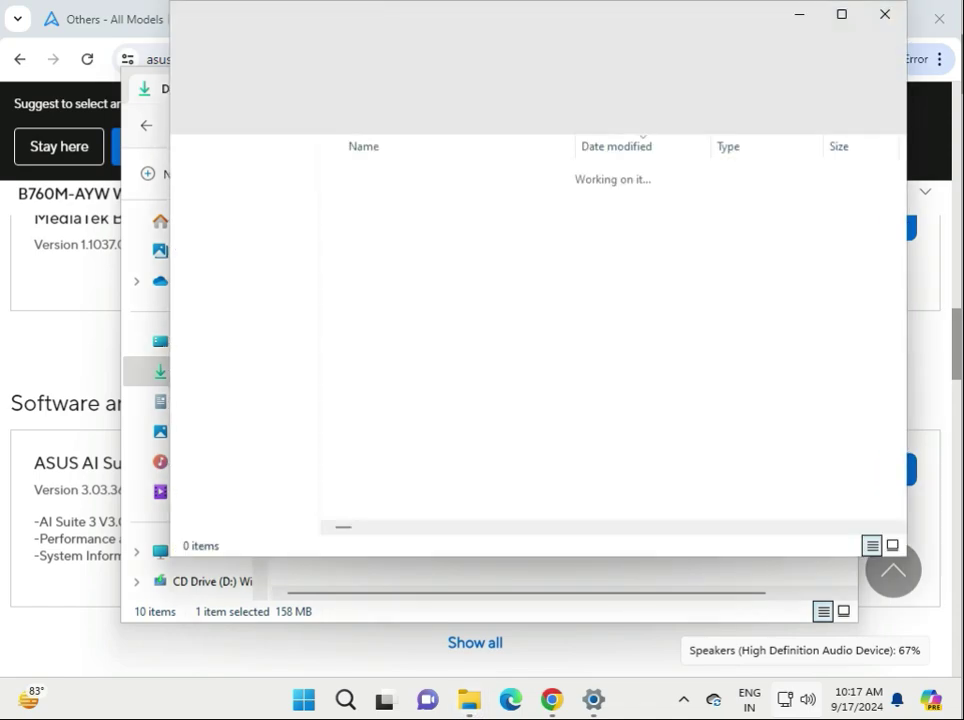
{"action": "left_click", "coordinate": [884, 18]}
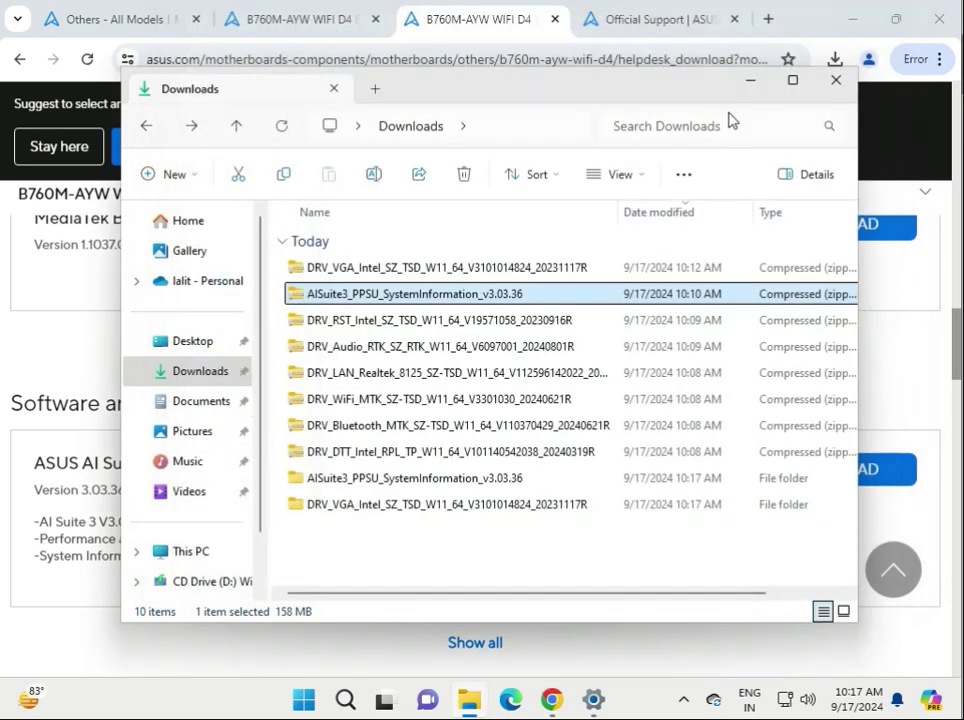
Extract the DRV_RST_Intel_SZ_TSD_W11_64 zip archive into its own Downloads subfolder and close the extracted folder's window
{"action": "left_click", "coordinate": [387, 326]}
{"action": "right_click", "coordinate": [387, 328]}
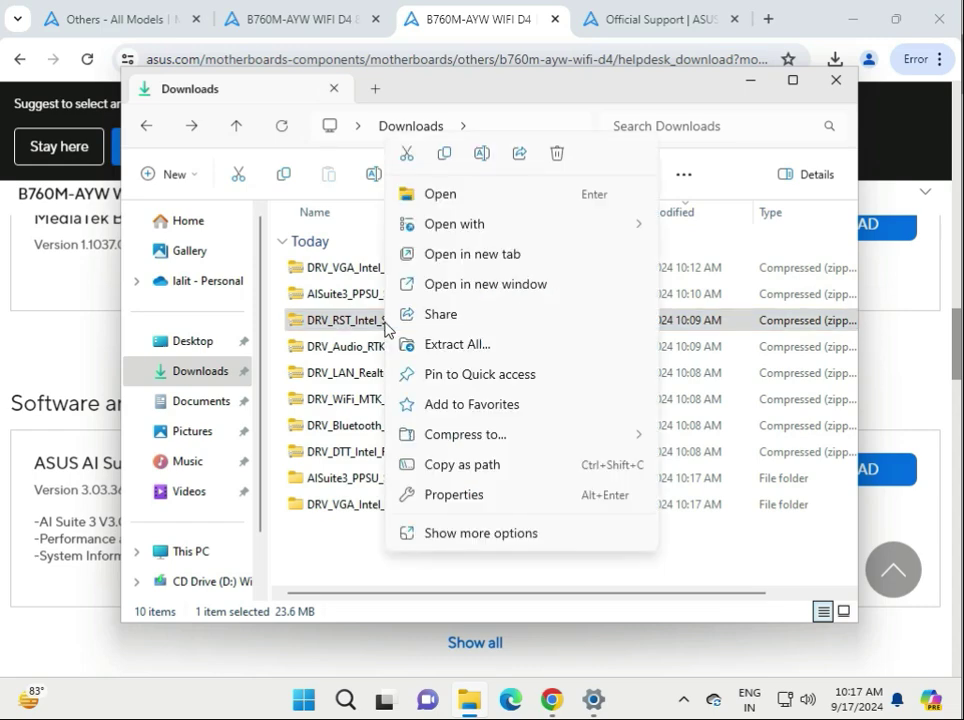
{"action": "left_click", "coordinate": [437, 344]}
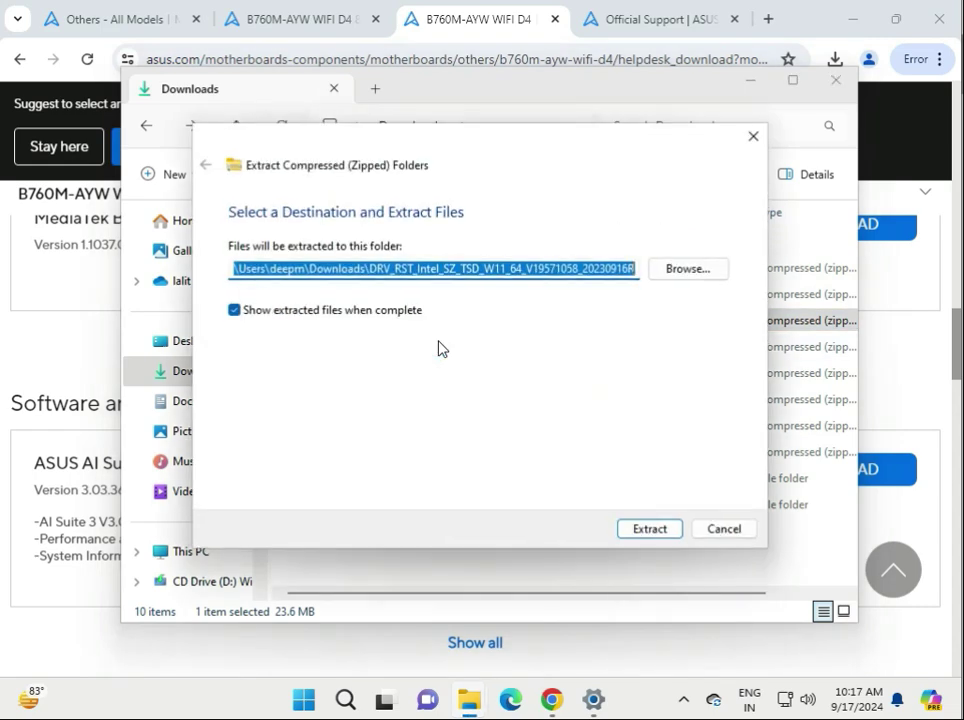
{"action": "left_click", "coordinate": [654, 535]}
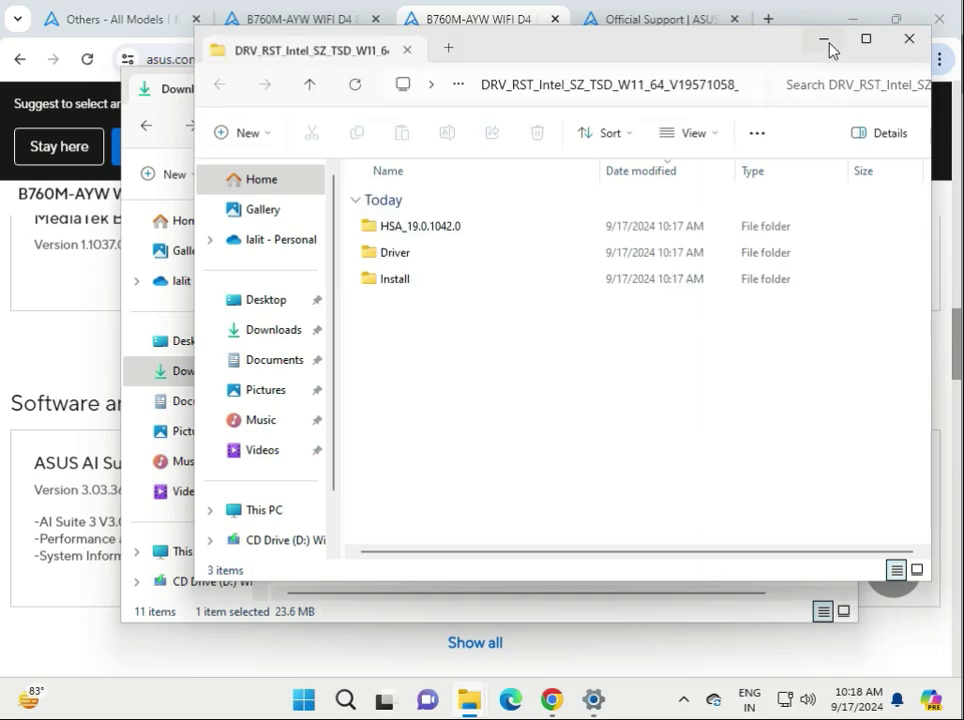
{"action": "left_click", "coordinate": [910, 38]}
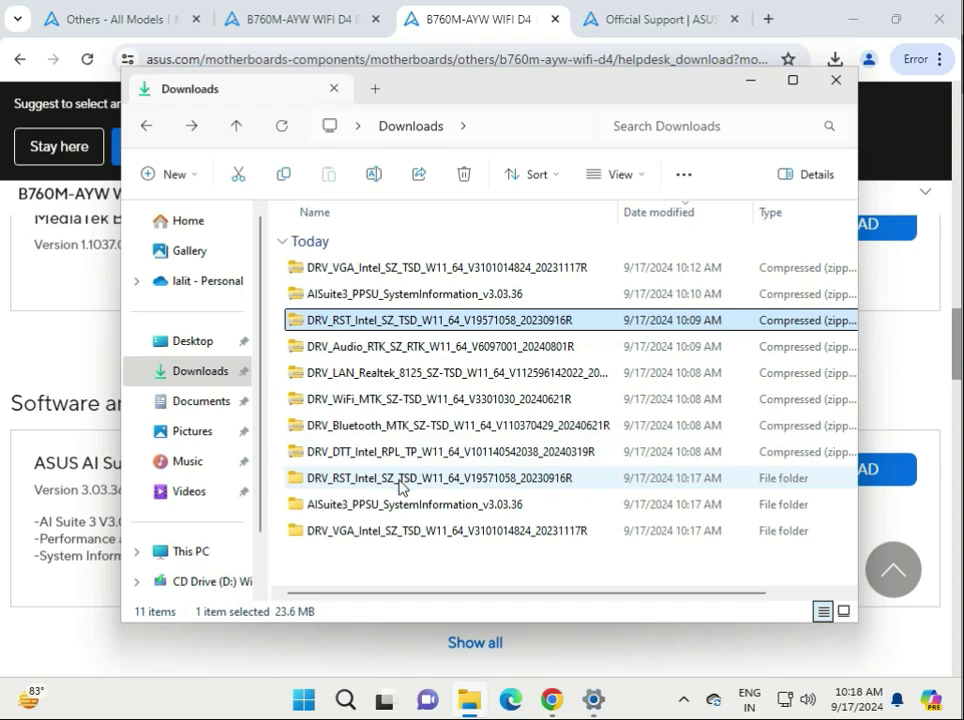
Select the extracted DRV_VGA_Intel folder in Downloads and minimise the file and browser windows to show the desktop
{"action": "left_click", "coordinate": [379, 536]}
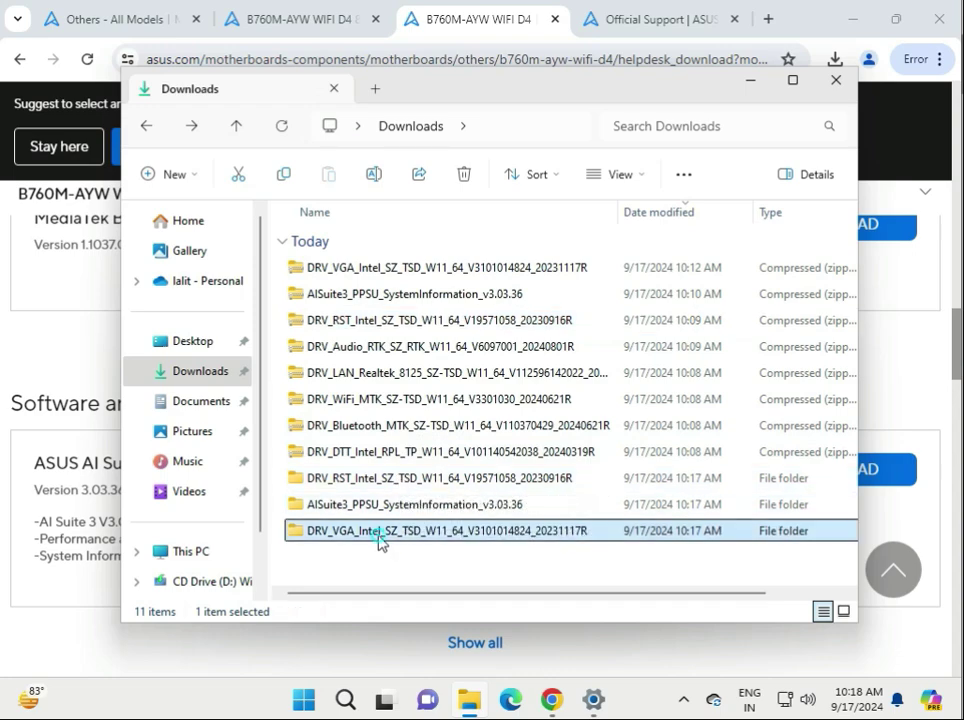
{"action": "left_click", "coordinate": [750, 84]}
{"action": "left_click", "coordinate": [862, 24]}
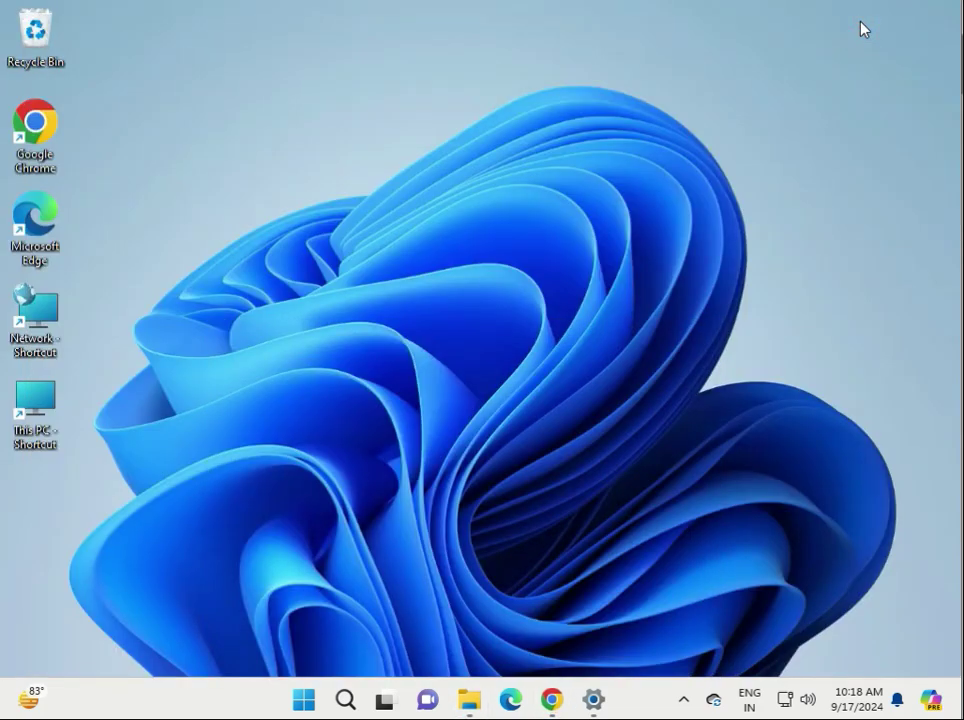
Bring back the Downloads window to check its folder location and minimise it again
{"action": "left_click", "coordinate": [469, 699]}
{"action": "left_click", "coordinate": [497, 134]}
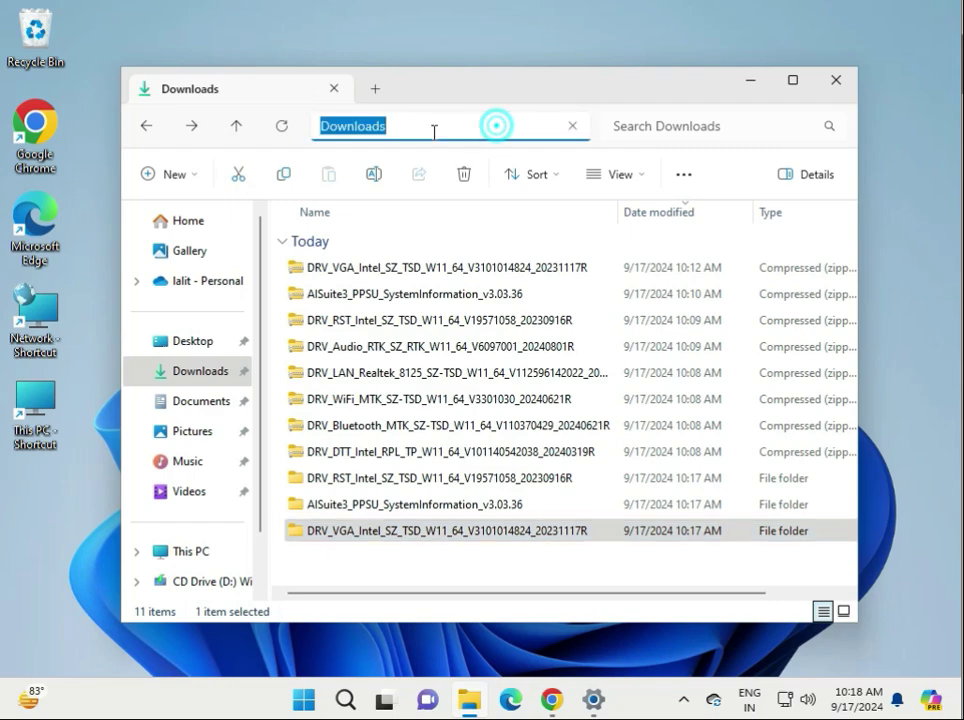
{"action": "left_click", "coordinate": [420, 126]}
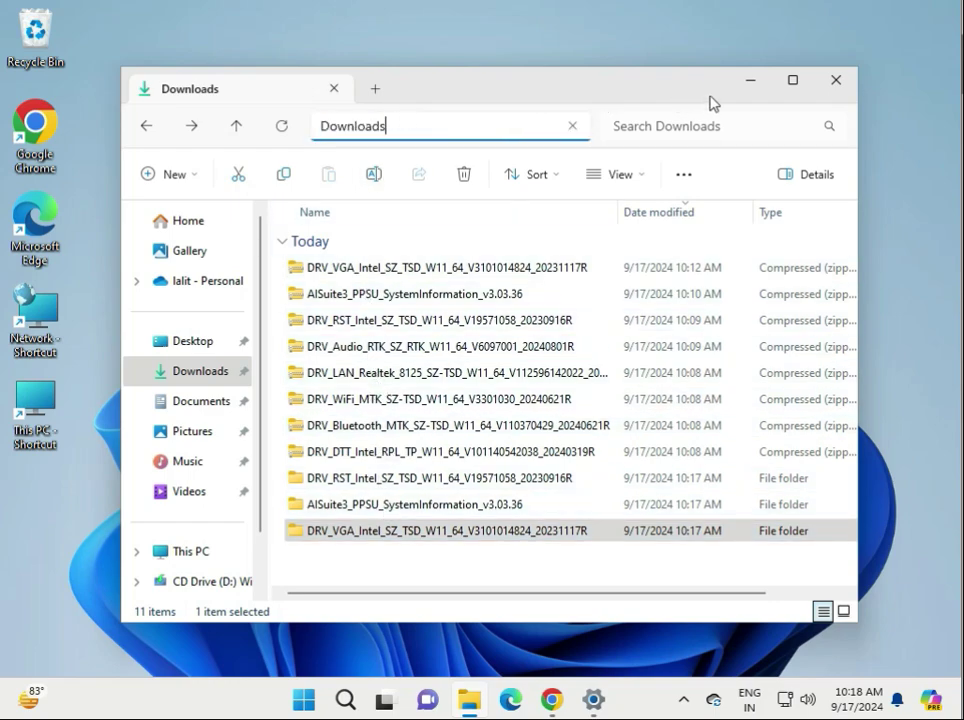
{"action": "left_click", "coordinate": [749, 80]}
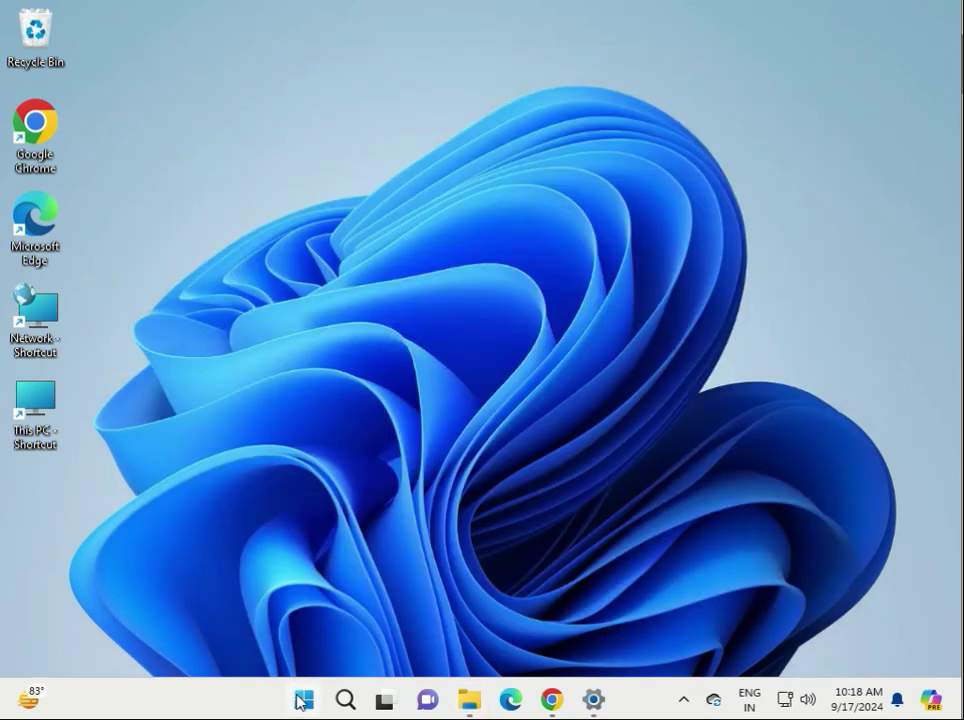
Open Device Manager and start a driver update for the Microsoft Basic Display Adapter, choosing to browse the computer for drivers
{"action": "right_click", "coordinate": [303, 699]}
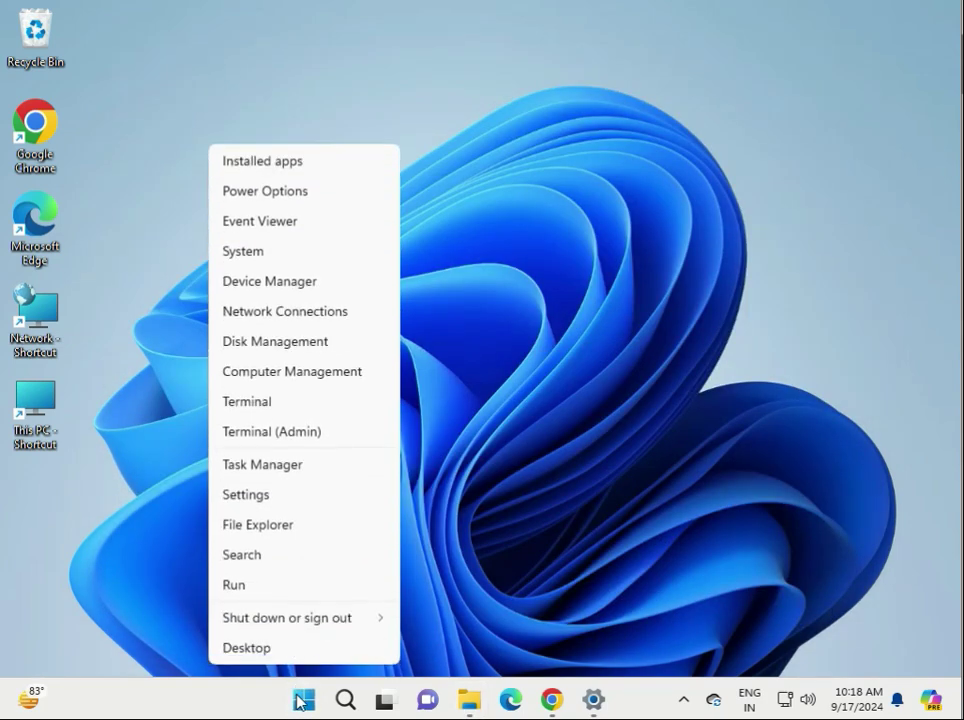
{"action": "left_click", "coordinate": [258, 284]}
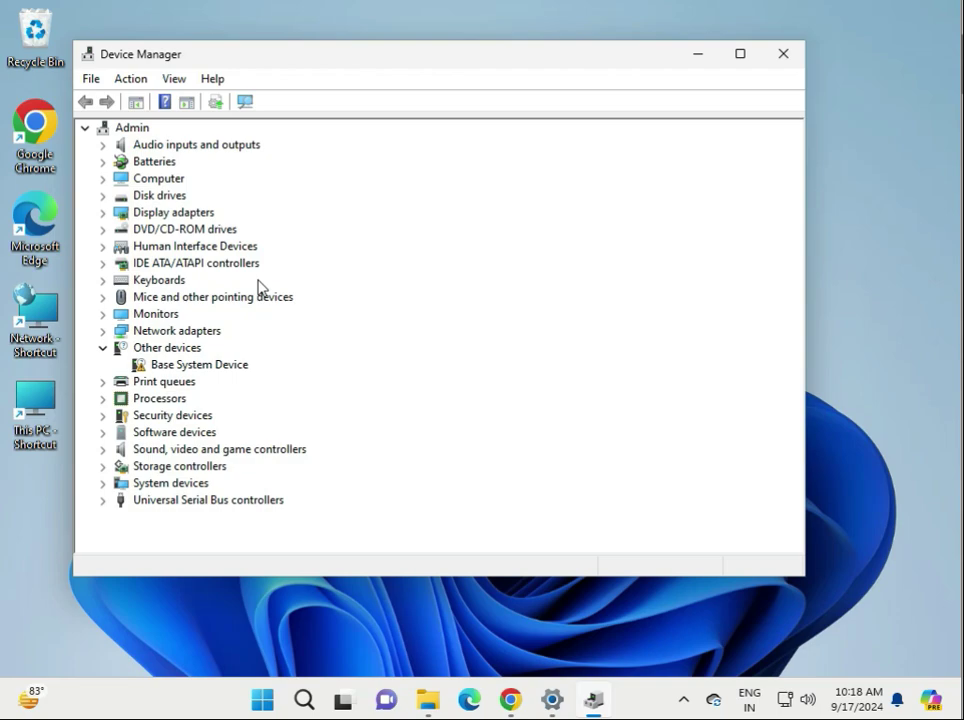
{"action": "left_click", "coordinate": [102, 213]}
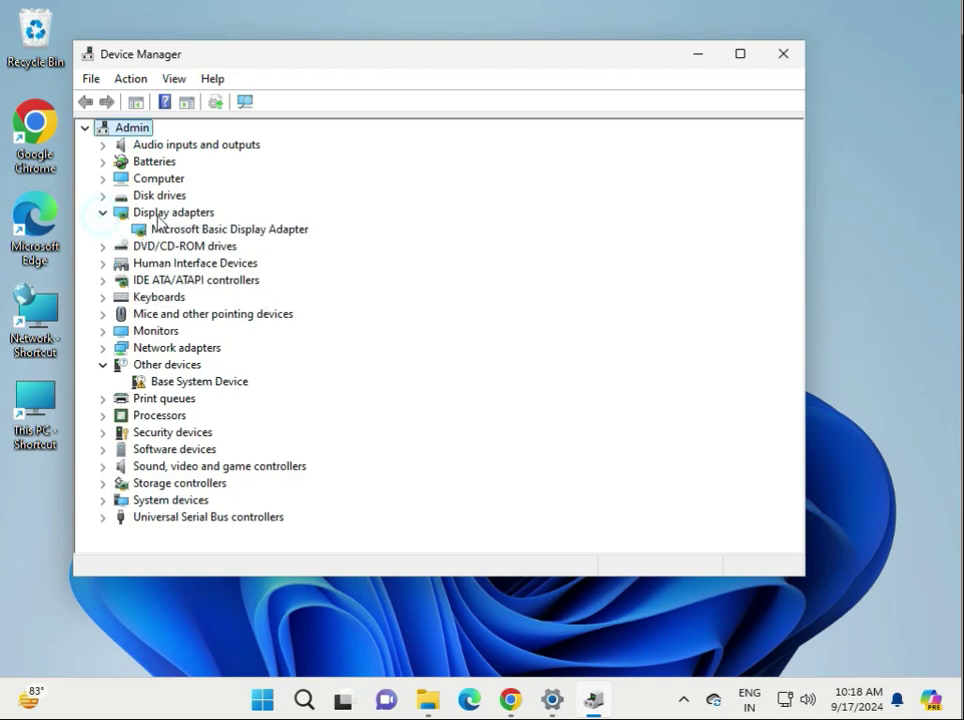
{"action": "left_click", "coordinate": [171, 230]}
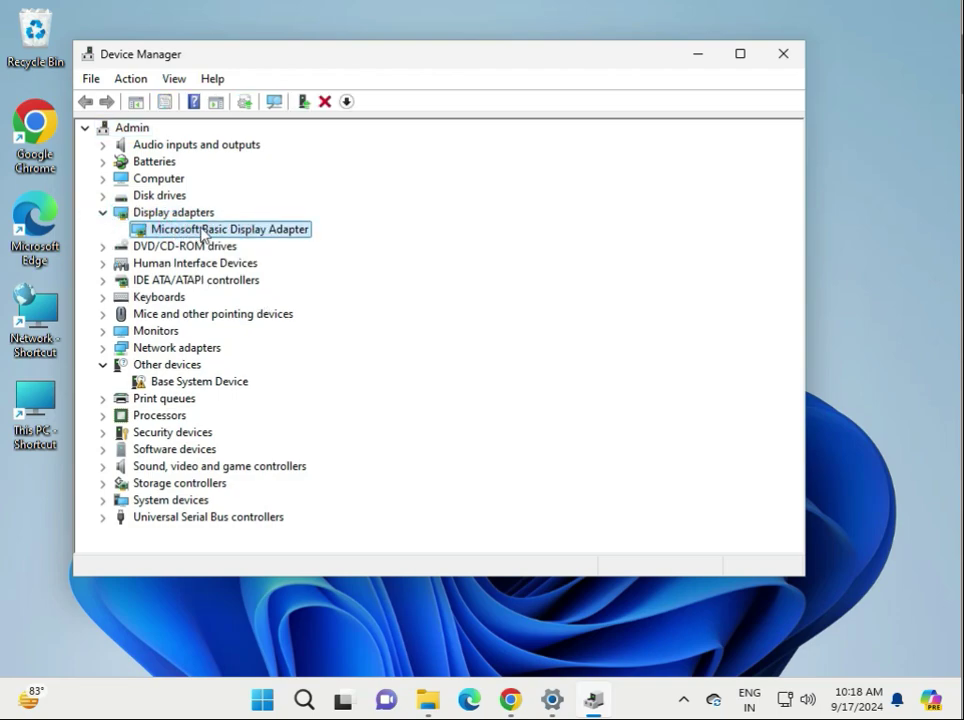
{"action": "right_click", "coordinate": [207, 233]}
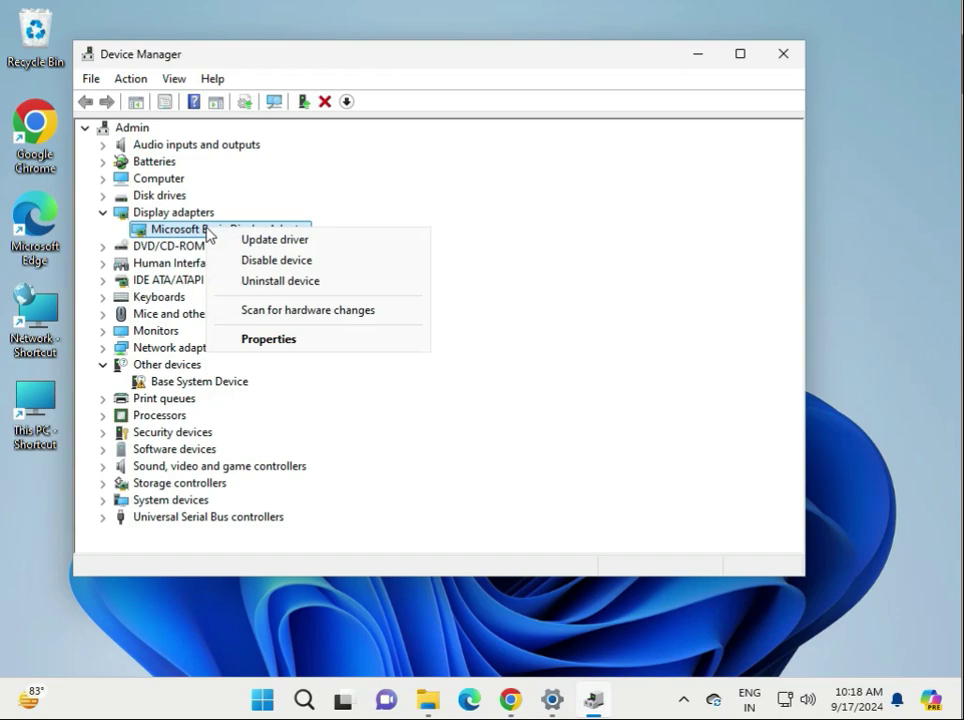
{"action": "left_click", "coordinate": [267, 241]}
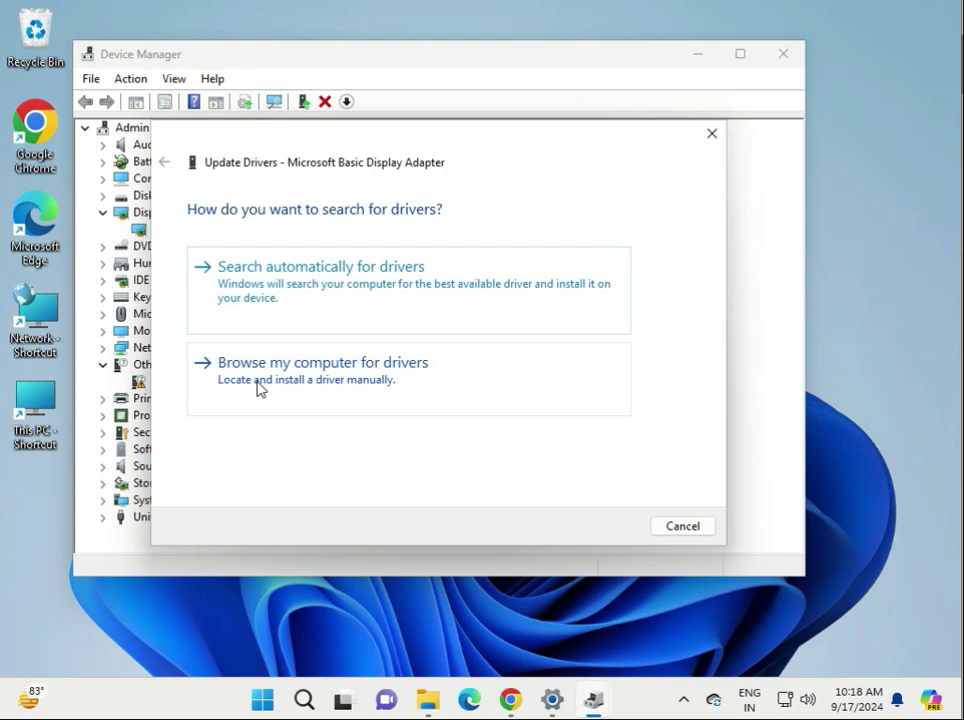
{"action": "left_click", "coordinate": [303, 386]}
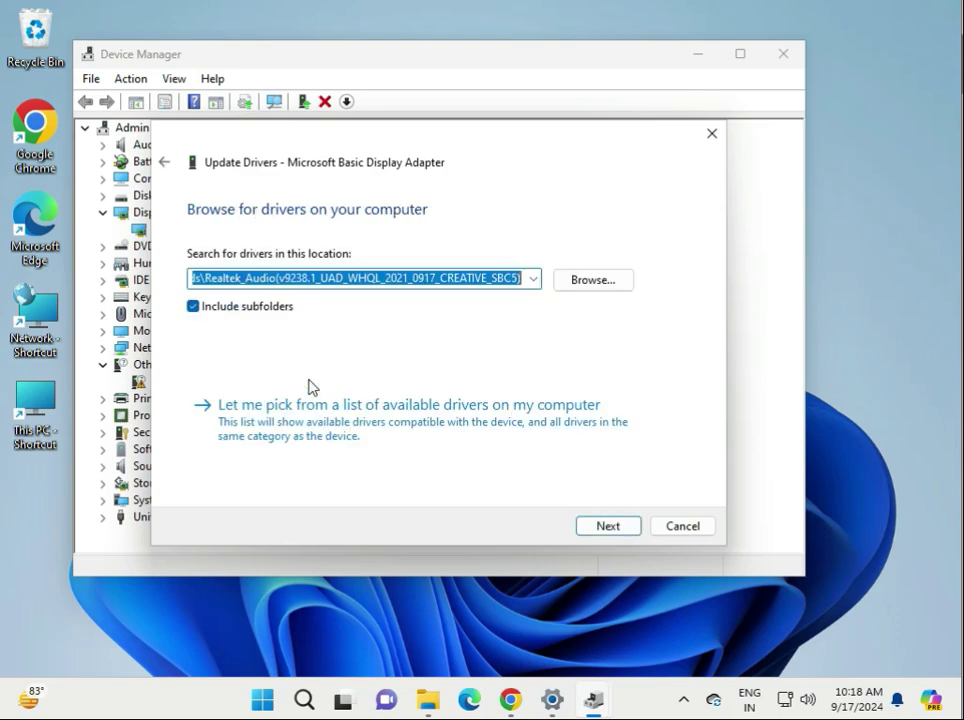
Browse to the Downloads folder and select the extracted DRV_VGA_Intel_SZ_TSD_W11_64 folder as the display driver location
{"action": "left_click", "coordinate": [600, 283]}
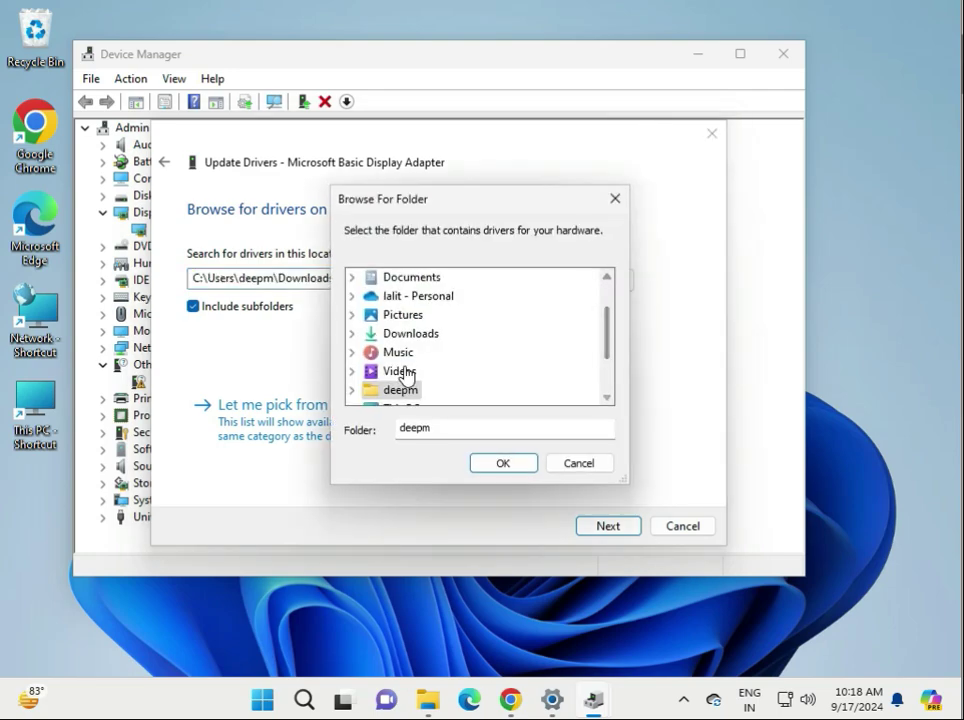
{"action": "left_click", "coordinate": [353, 391]}
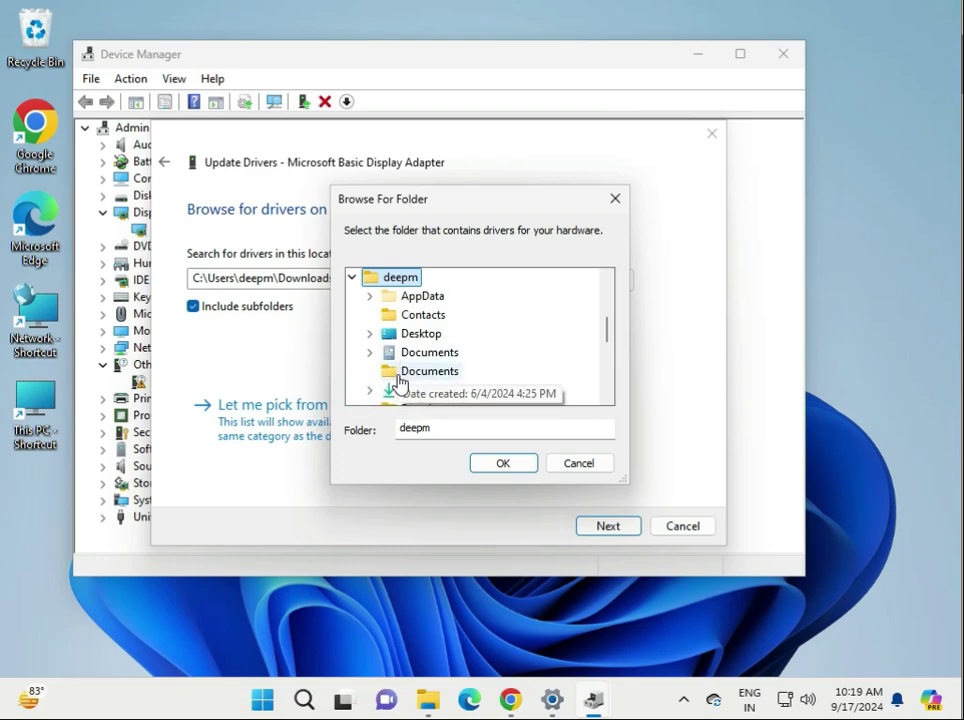
{"action": "left_click", "coordinate": [370, 390]}
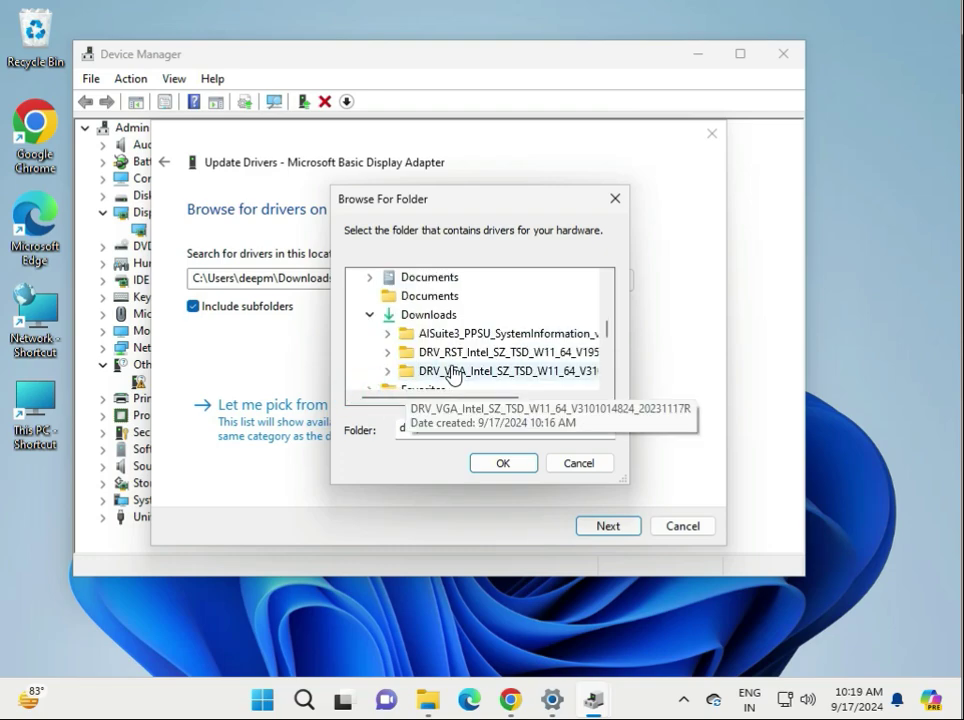
{"action": "scroll", "coordinate": [455, 375], "scroll_direction": "down", "scroll_amount": 1}
{"action": "scroll", "coordinate": [455, 375], "scroll_direction": "up", "scroll_amount": 1}
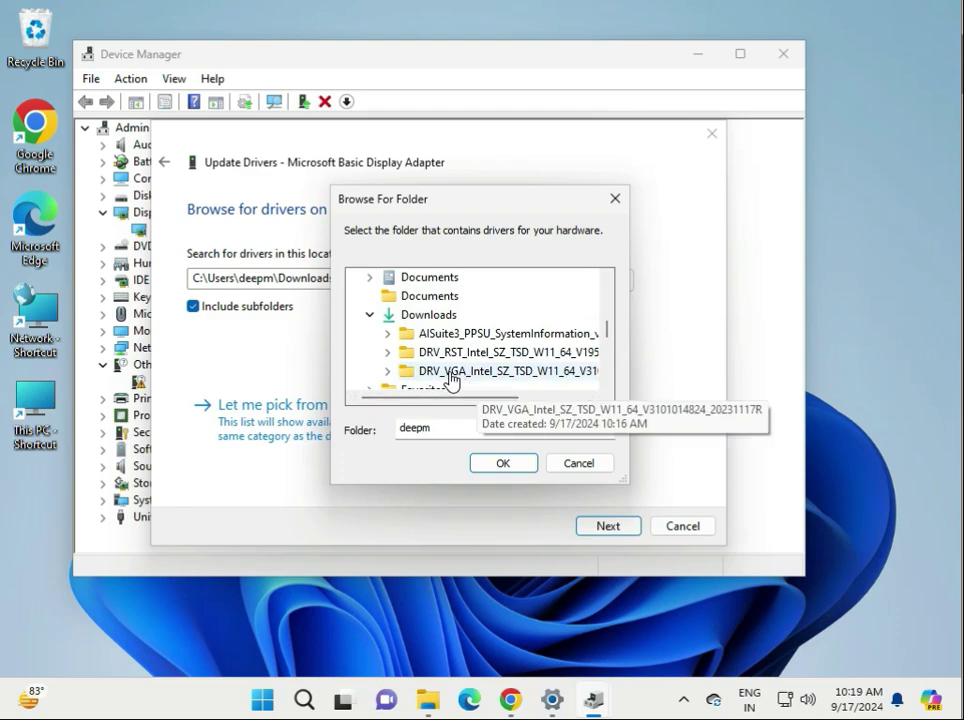
{"action": "left_click", "coordinate": [451, 375]}
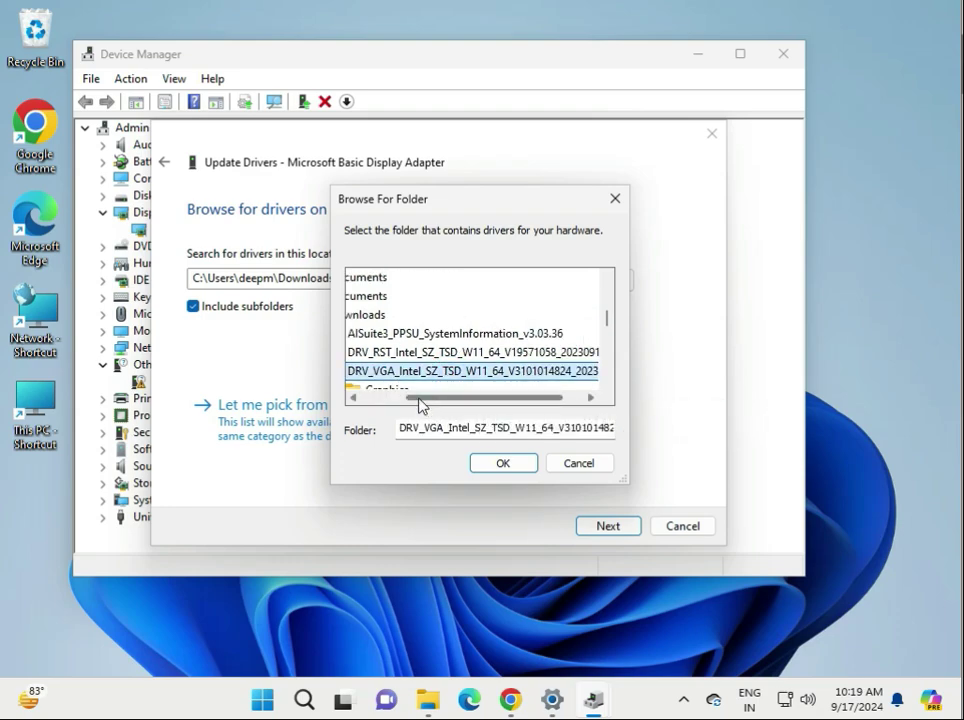
{"action": "left_click_drag", "start_coordinate": [420, 404], "coordinate": [379, 405]}
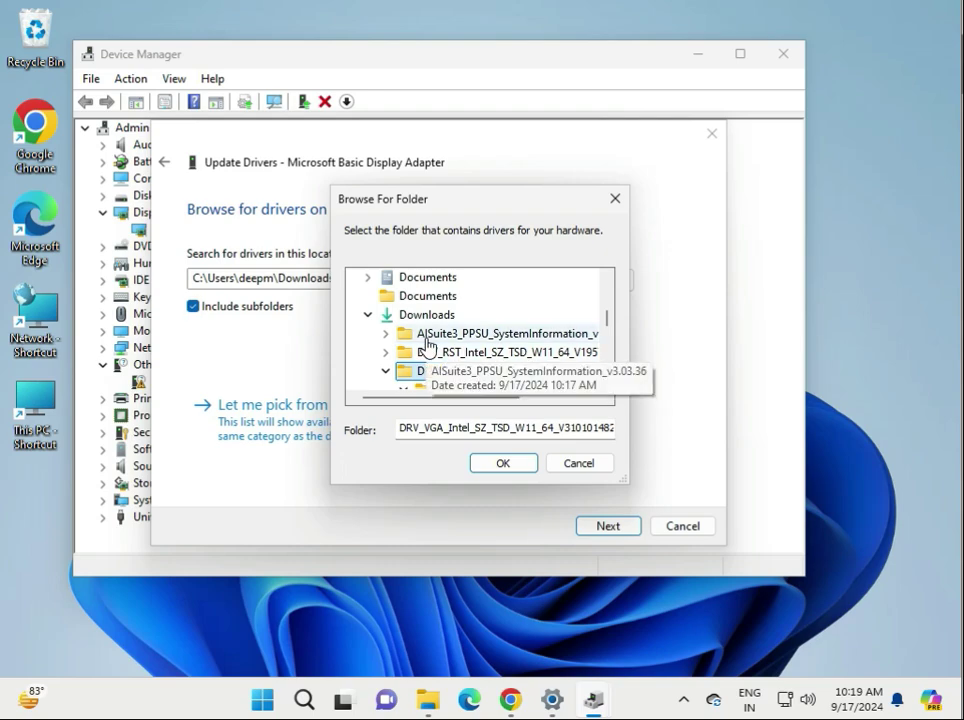
Switch to the Downloads window and select the three extracted folders: DRV_RST_Intel, AISuite3 and DRV_VGA_Intel
{"action": "mouse_move", "coordinate": [432, 690]}
{"action": "left_click", "coordinate": [385, 560]}
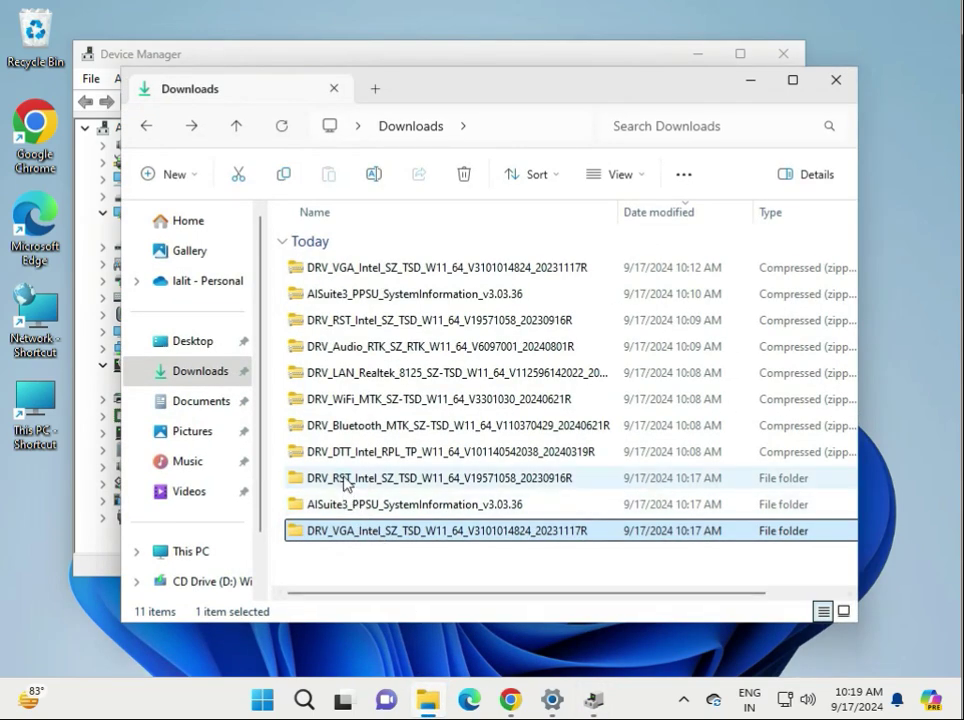
{"action": "mouse_move", "coordinate": [345, 484]}
{"action": "left_mouse_down"}
{"action": "mouse_move", "coordinate": [344, 516]}
{"action": "mouse_move", "coordinate": [362, 484]}
{"action": "left_mouse_up"}
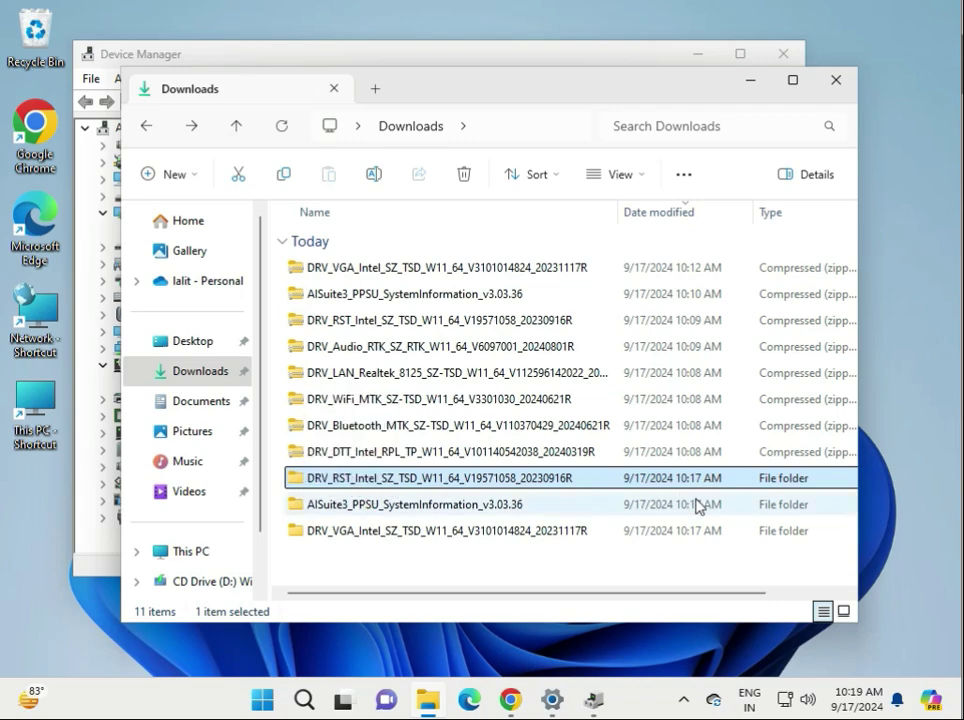
{"action": "left_click_drag", "start_coordinate": [580, 540], "coordinate": [515, 484]}
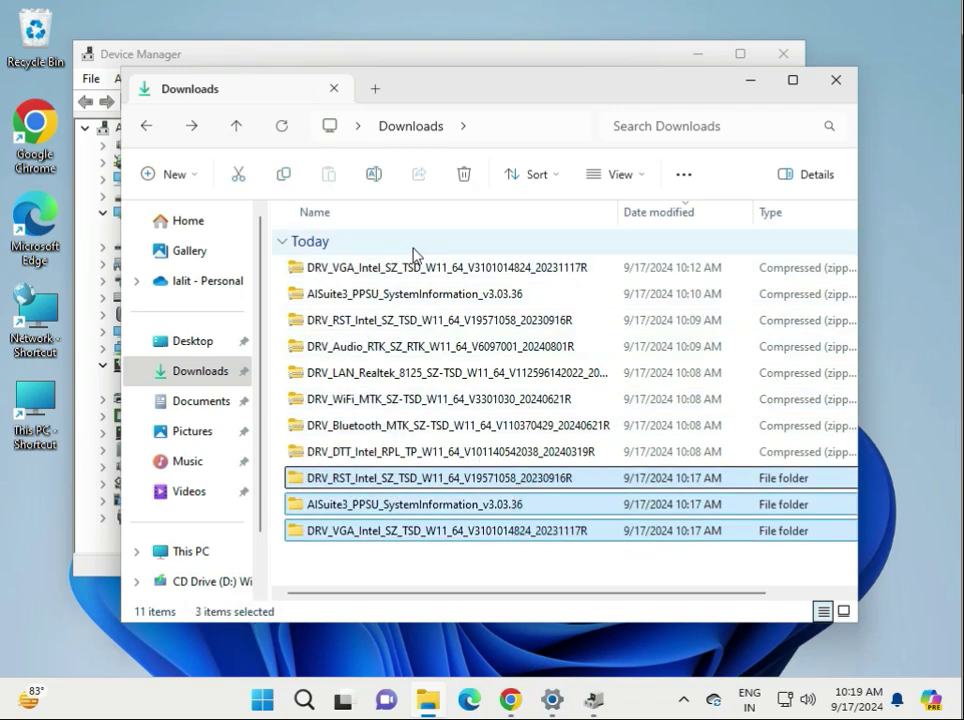
Bring up the Settings window showing Installed apps and close it
{"action": "mouse_move", "coordinate": [551, 699]}
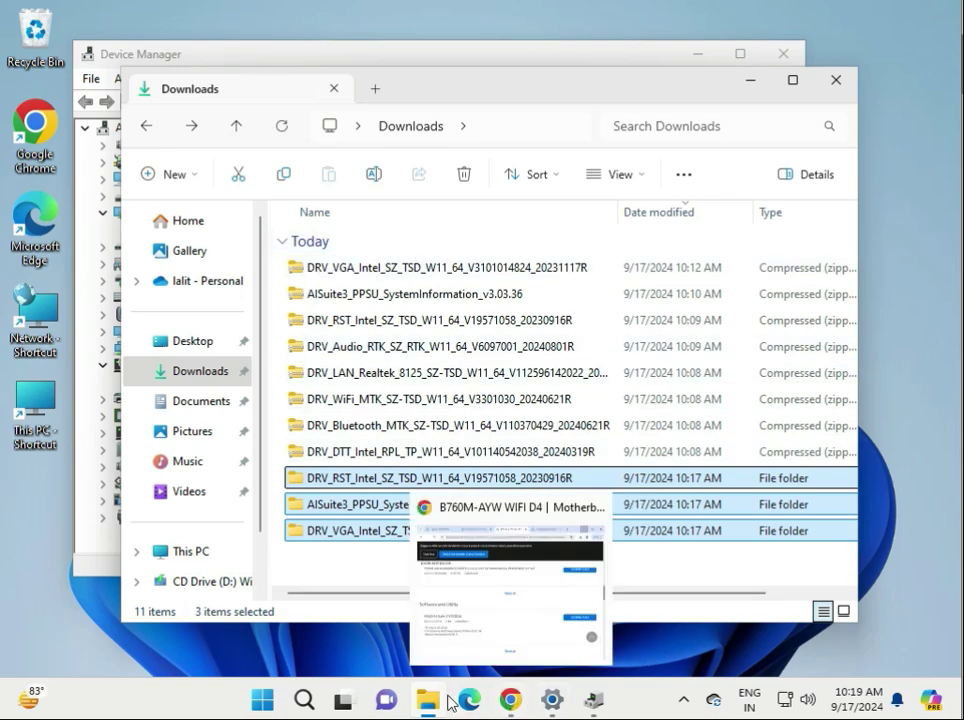
{"action": "left_click", "coordinate": [546, 703]}
{"action": "mouse_move", "coordinate": [598, 703]}
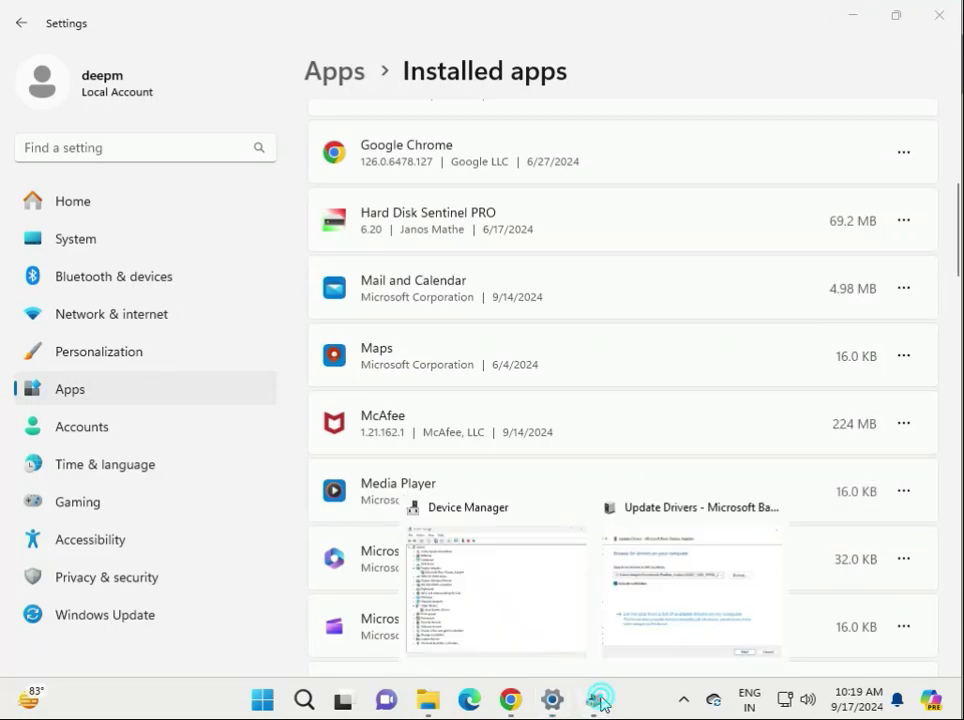
{"action": "left_click", "coordinate": [939, 15]}
Return to Device Manager, confirm the DRV_VGA_Intel folder, run the display adapter driver search on it and close the wizard
{"action": "mouse_move", "coordinate": [590, 698]}
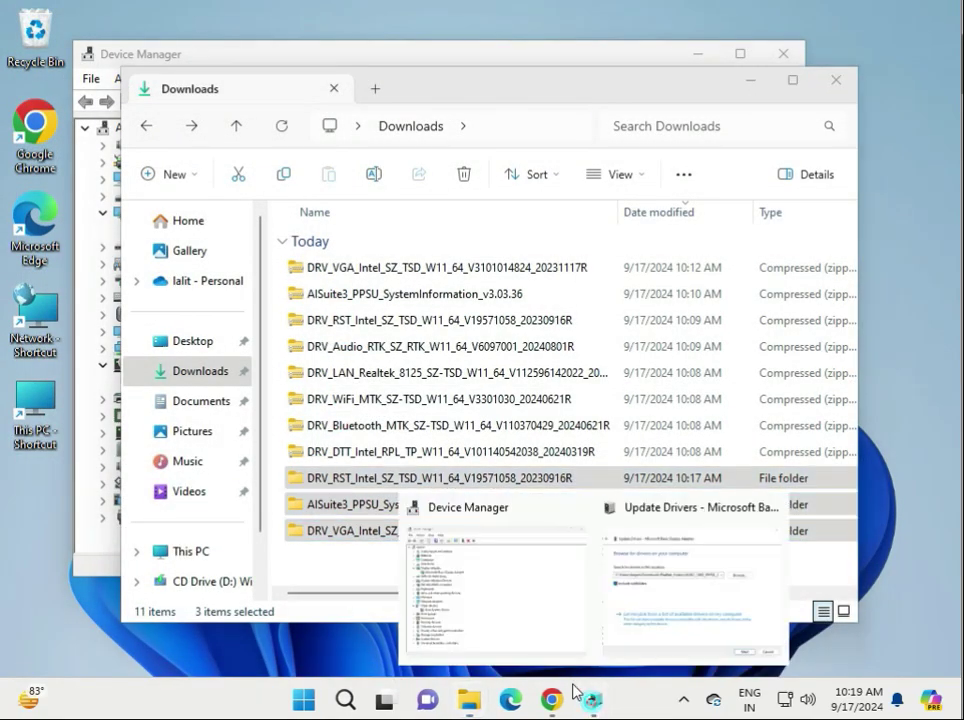
{"action": "left_click", "coordinate": [534, 645]}
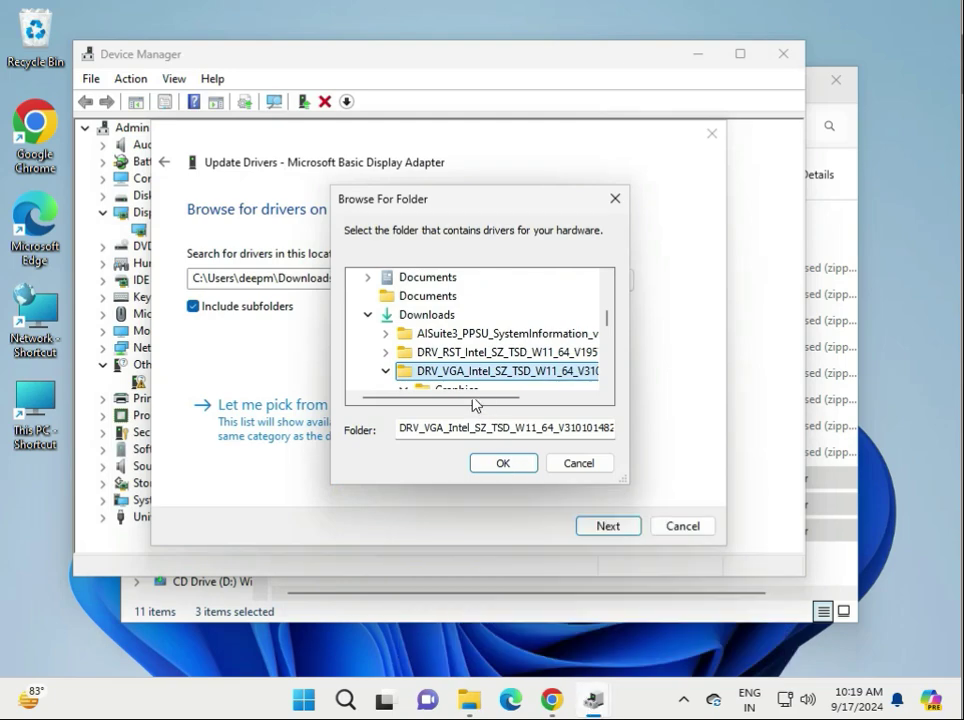
{"action": "left_click", "coordinate": [499, 464]}
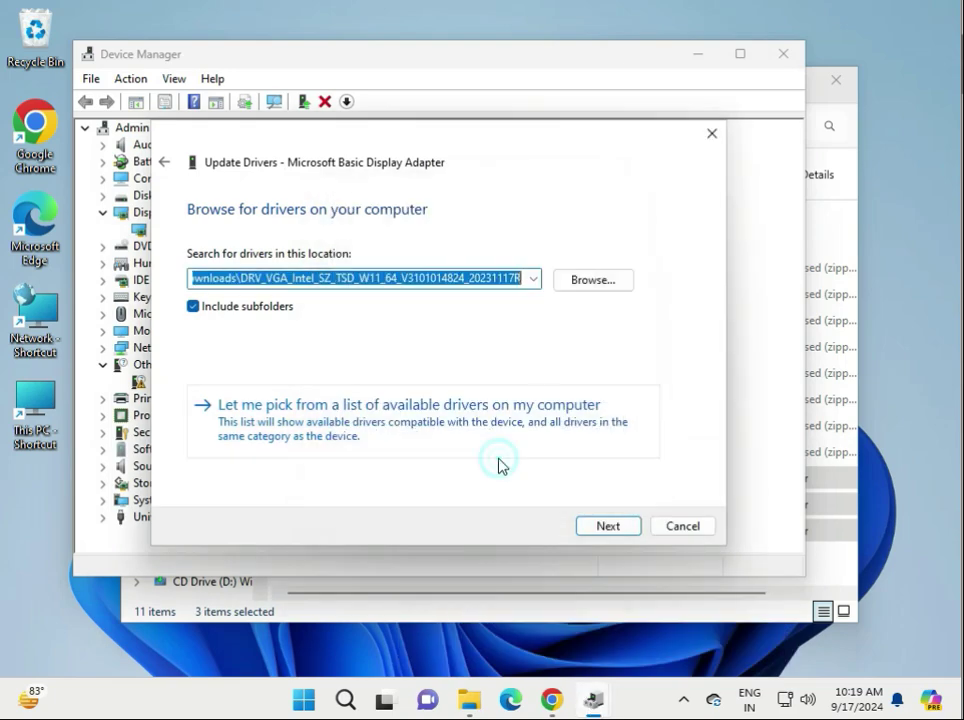
{"action": "left_click", "coordinate": [596, 532]}
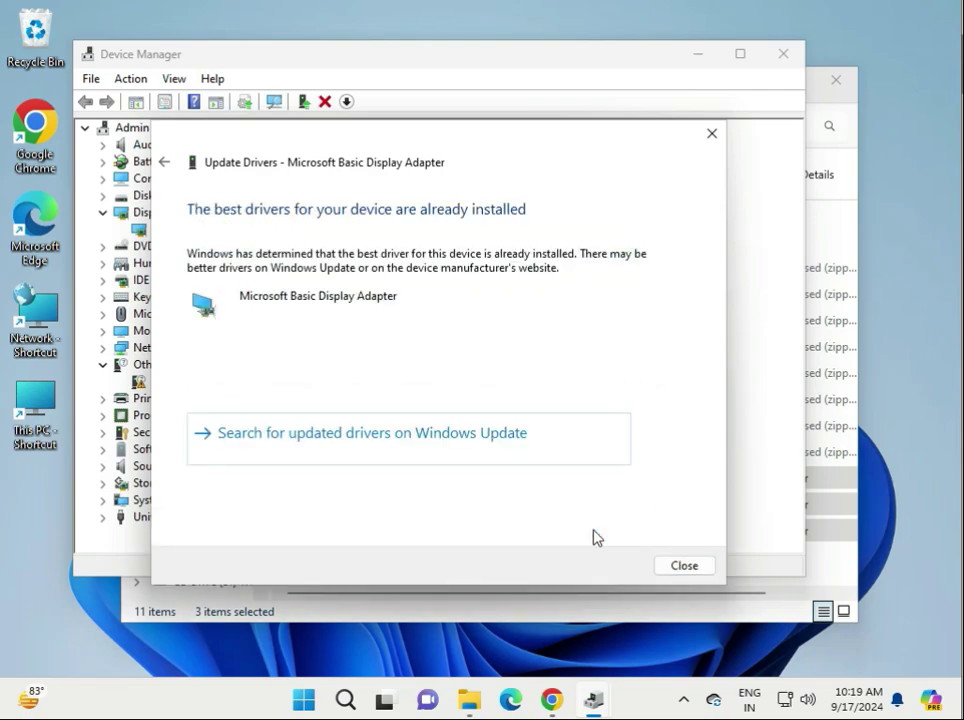
{"action": "left_click", "coordinate": [683, 567]}
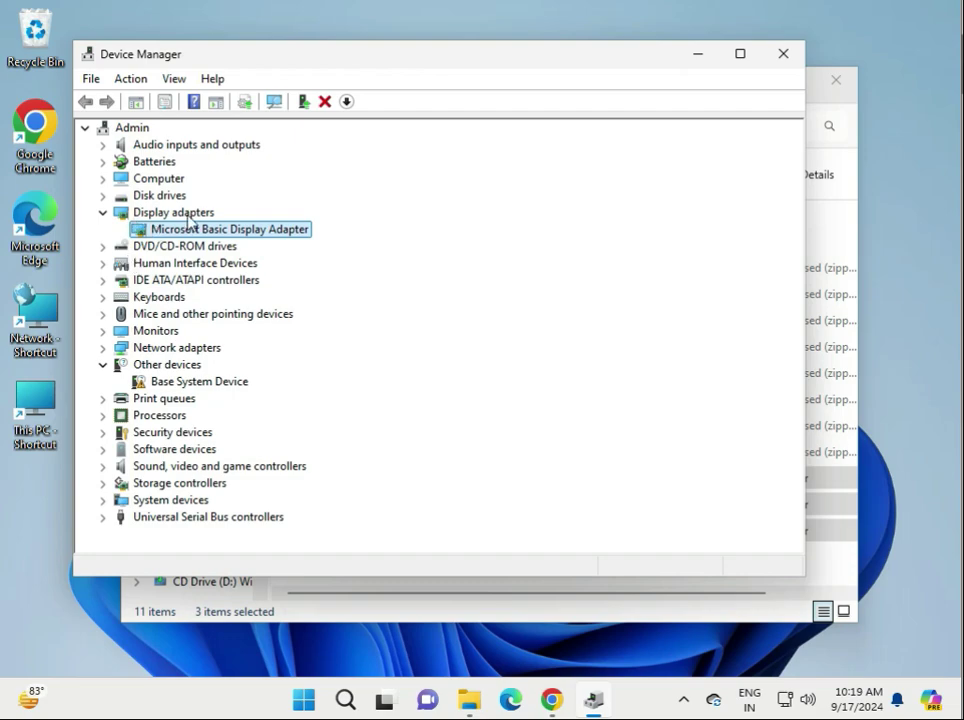
{"action": "left_click", "coordinate": [102, 347]}
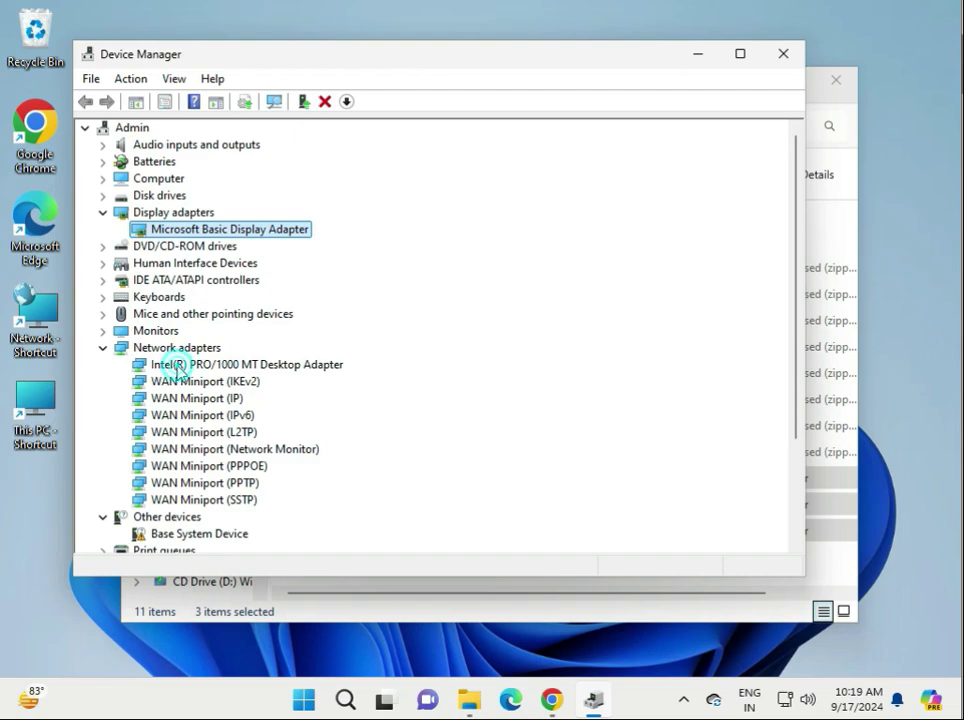
{"action": "left_click", "coordinate": [178, 366]}
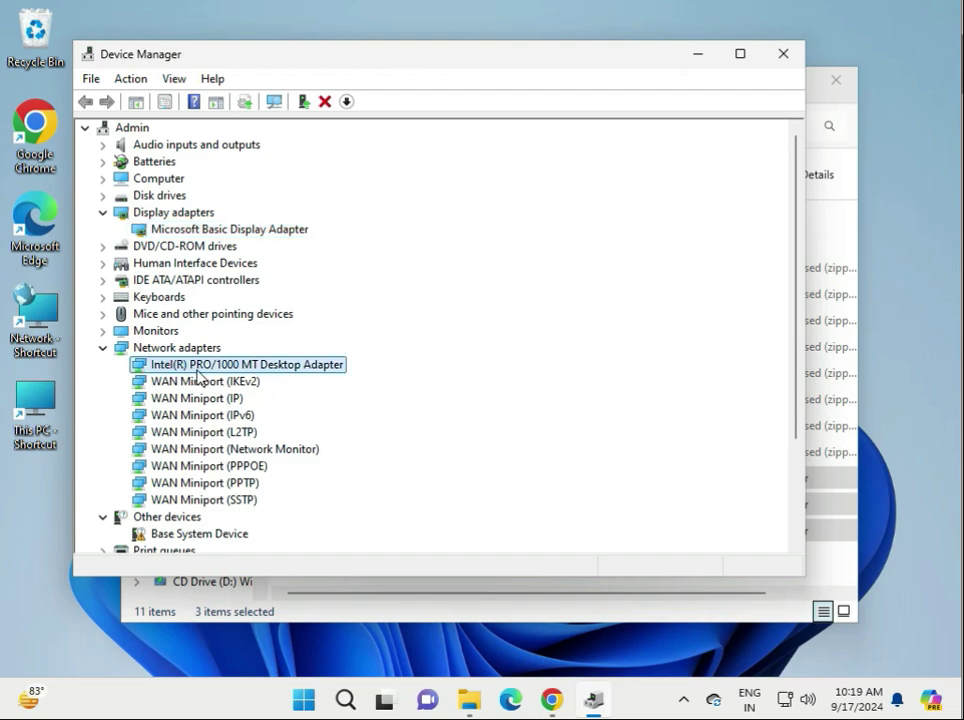
{"action": "right_click", "coordinate": [198, 376]}
{"action": "left_click", "coordinate": [254, 382]}
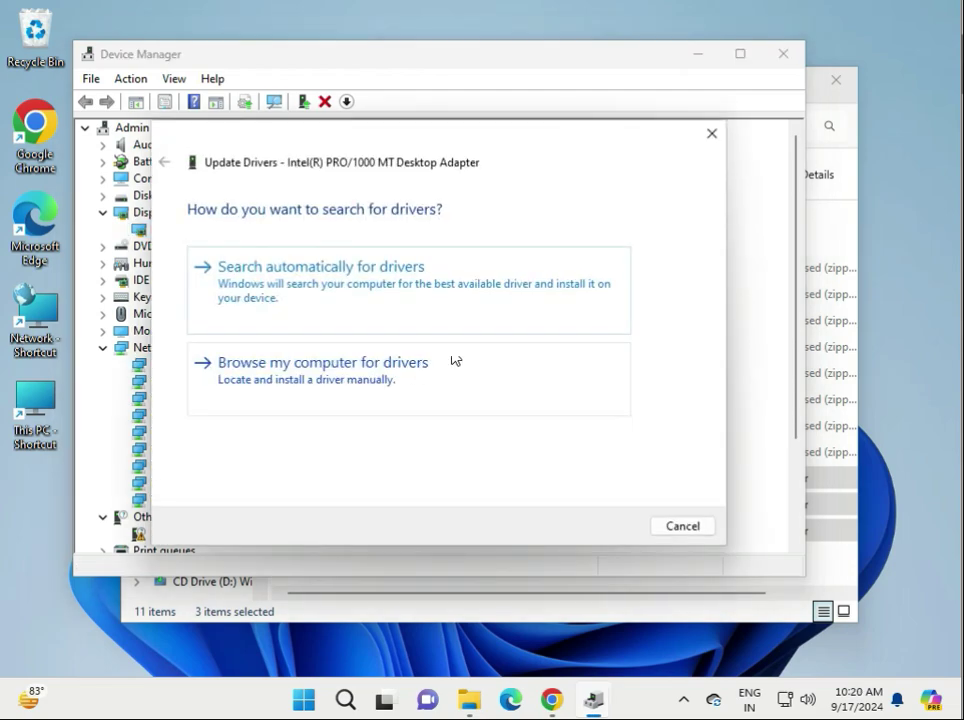
{"action": "left_click", "coordinate": [712, 134]}
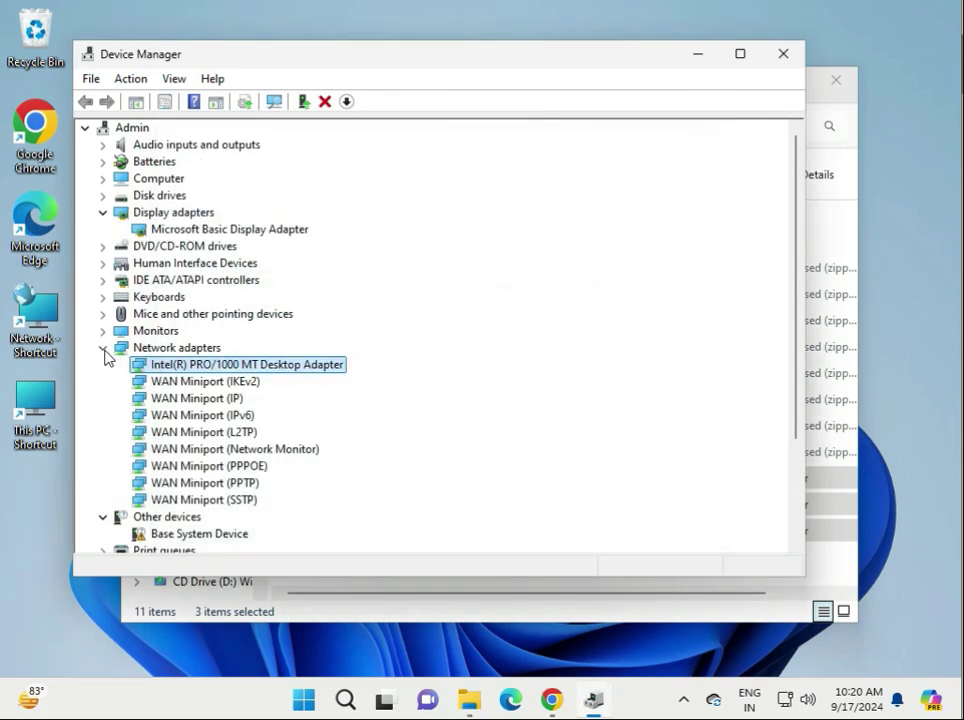
{"action": "left_click", "coordinate": [103, 348]}
{"action": "left_click", "coordinate": [103, 348]}
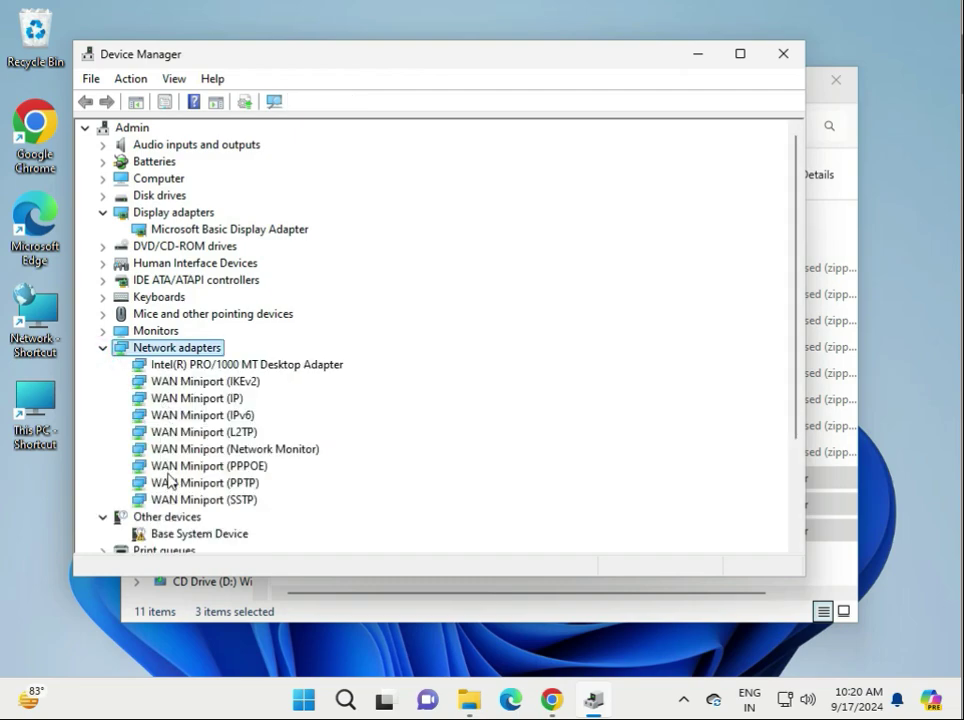
{"action": "left_click", "coordinate": [103, 348]}
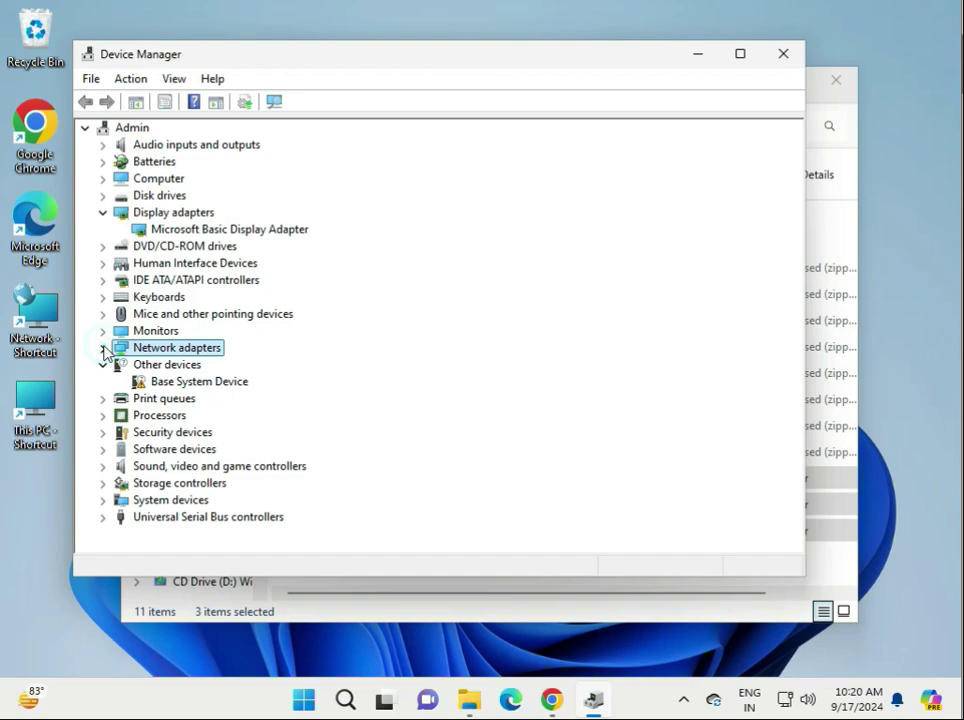
Expand the Processors category and view the available device actions for the first Intel Core i3-6098P entry, then dismiss them
{"action": "left_click", "coordinate": [103, 416]}
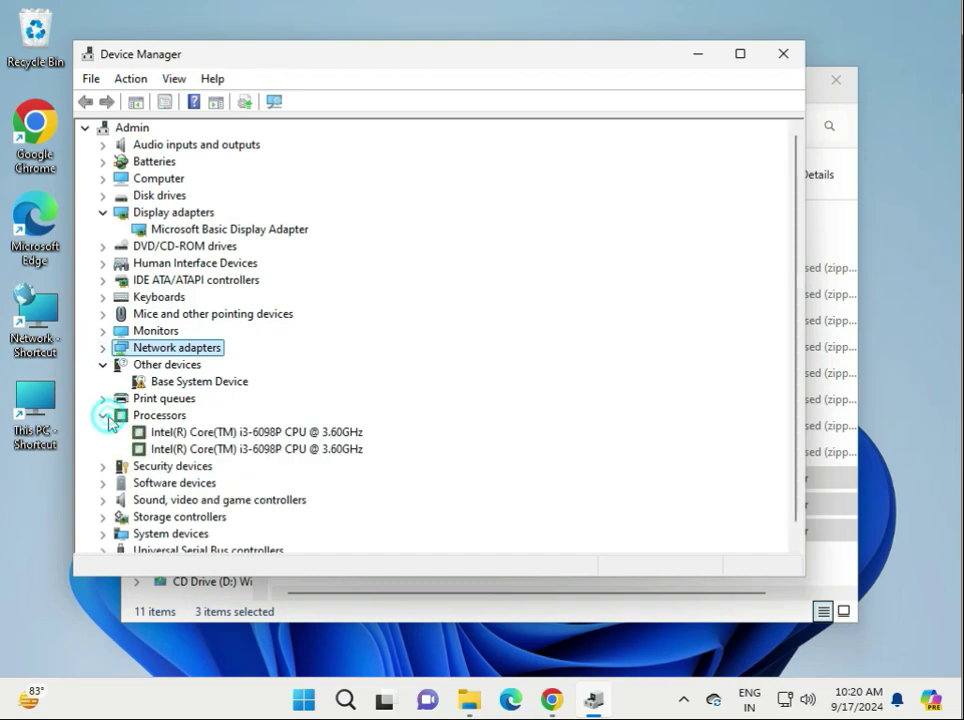
{"action": "left_click", "coordinate": [215, 436]}
{"action": "right_click", "coordinate": [215, 433]}
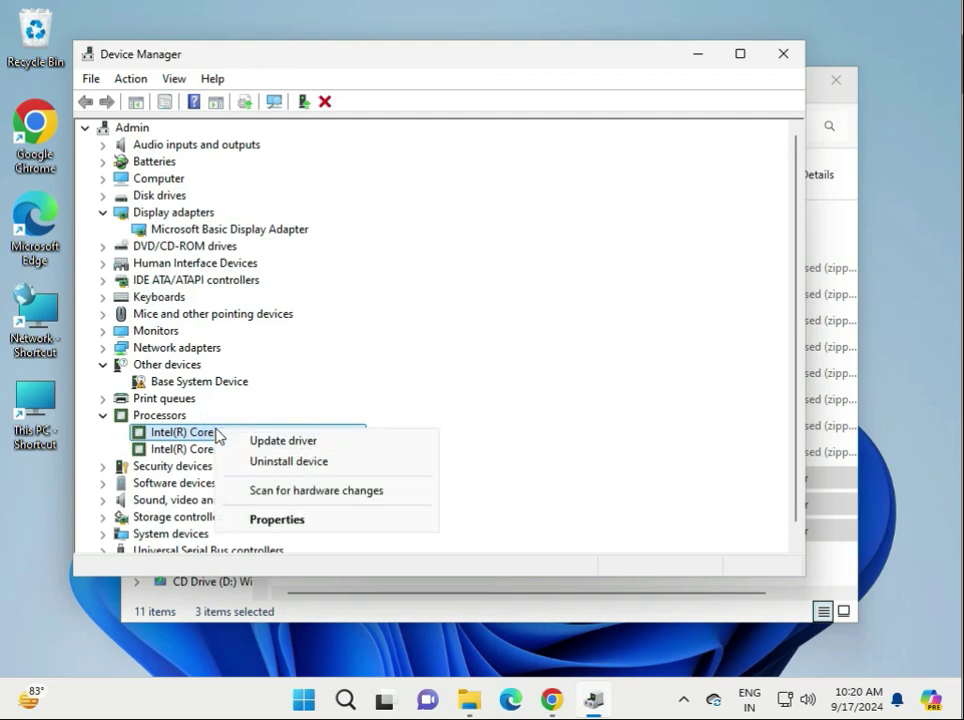
{"action": "left_click", "coordinate": [828, 212]}
Sort the Downloads folder by type and extract the zipped DRV_RST_Intel_SZ_TSD_W11_64_V19571058_20230916R archive to its default folder, replacing existing files
{"action": "left_click", "coordinate": [830, 209]}
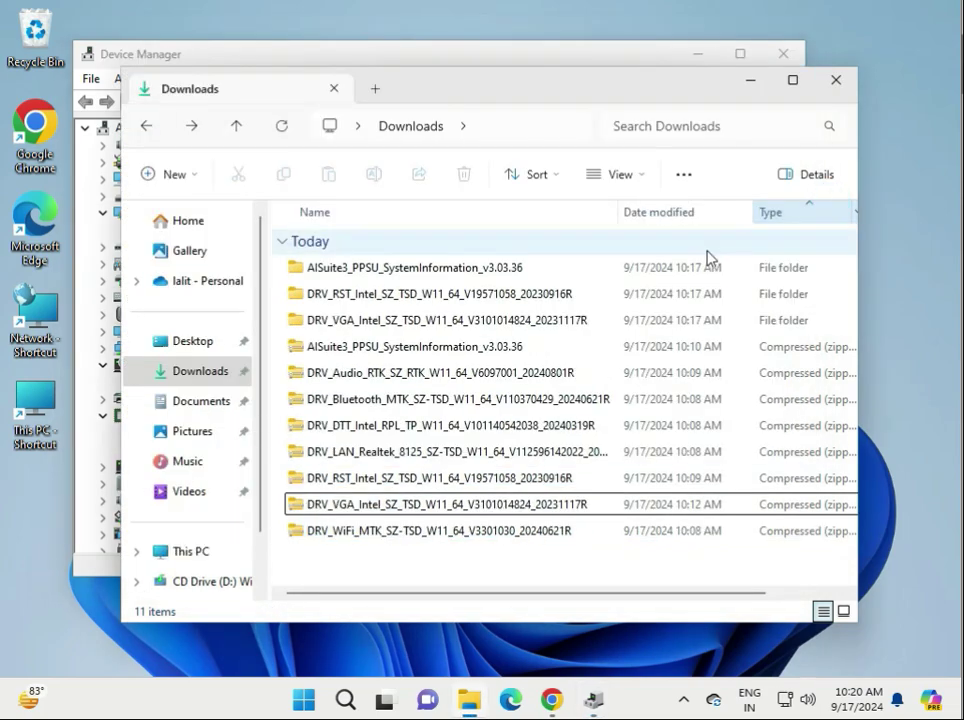
{"action": "left_click", "coordinate": [362, 479]}
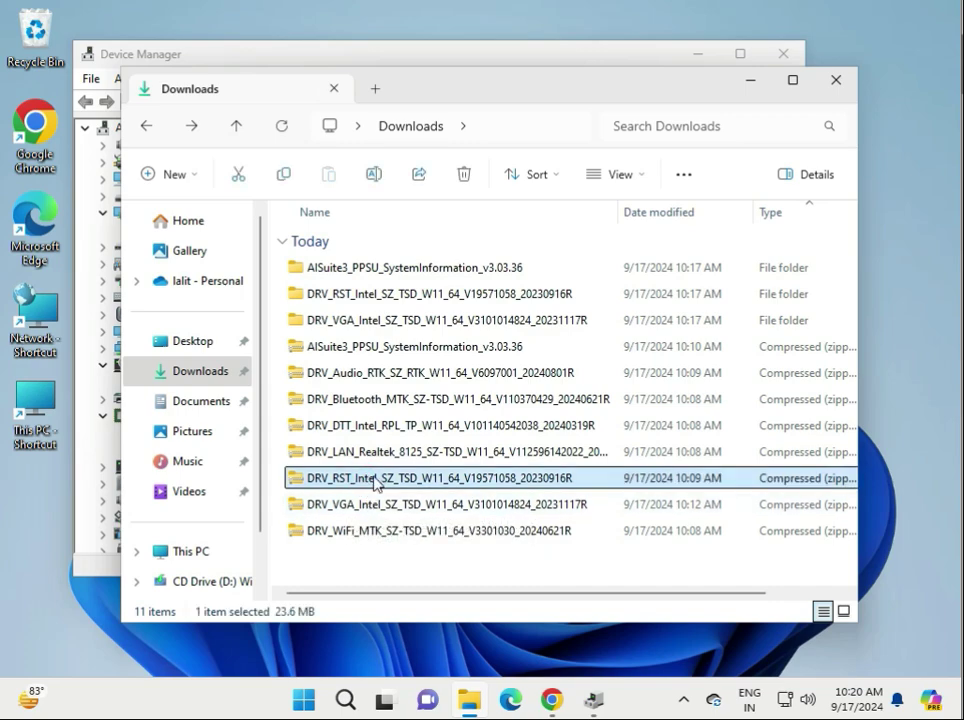
{"action": "right_click", "coordinate": [380, 484]}
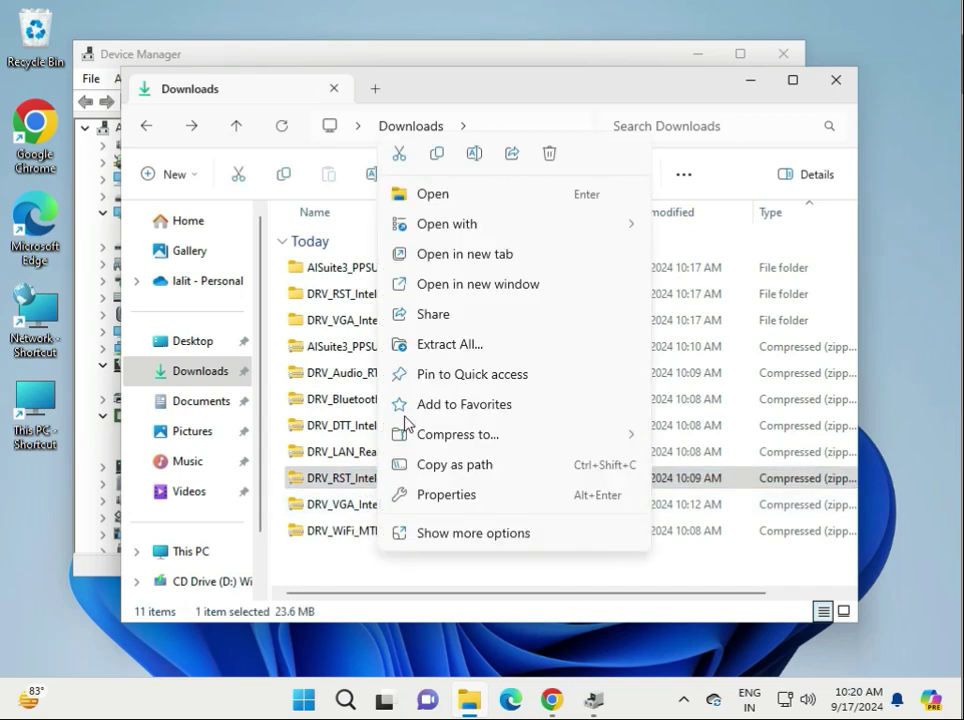
{"action": "left_click", "coordinate": [430, 347]}
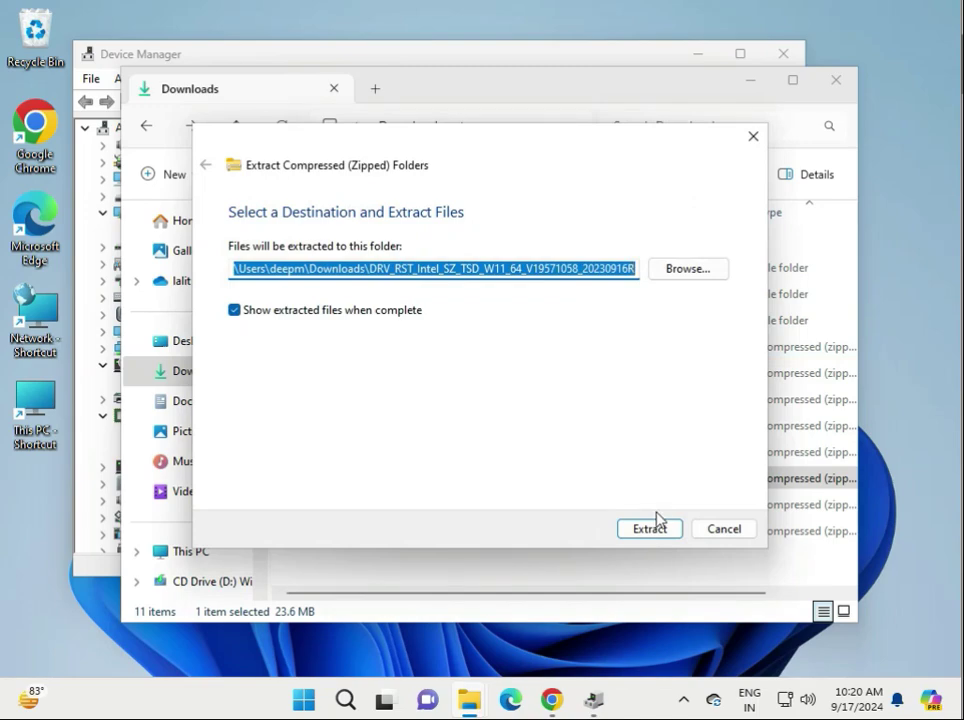
{"action": "left_click", "coordinate": [655, 527]}
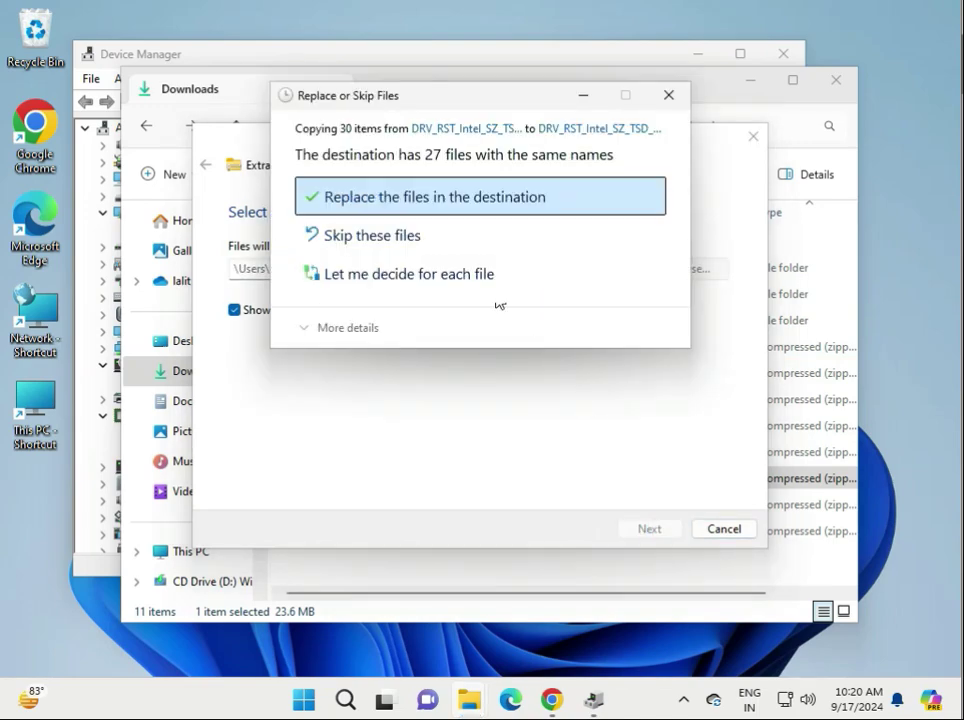
{"action": "left_click", "coordinate": [450, 210]}
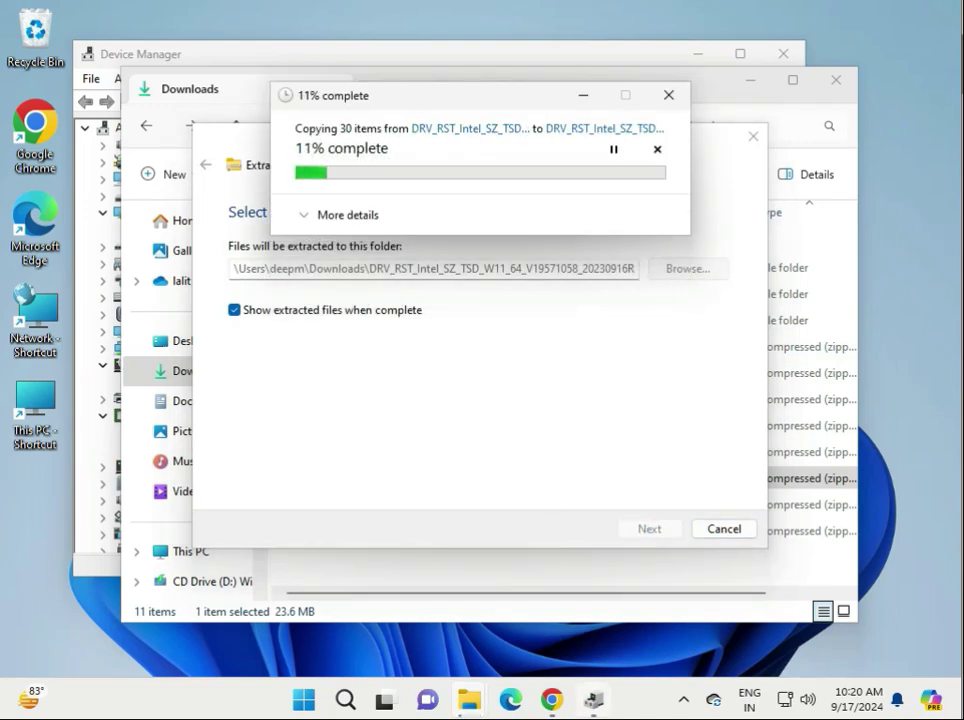
Return to Device Manager, minimise the extracted-files window and run an automatic driver search for Base System Device under Other devices
{"action": "left_click", "coordinate": [595, 703]}
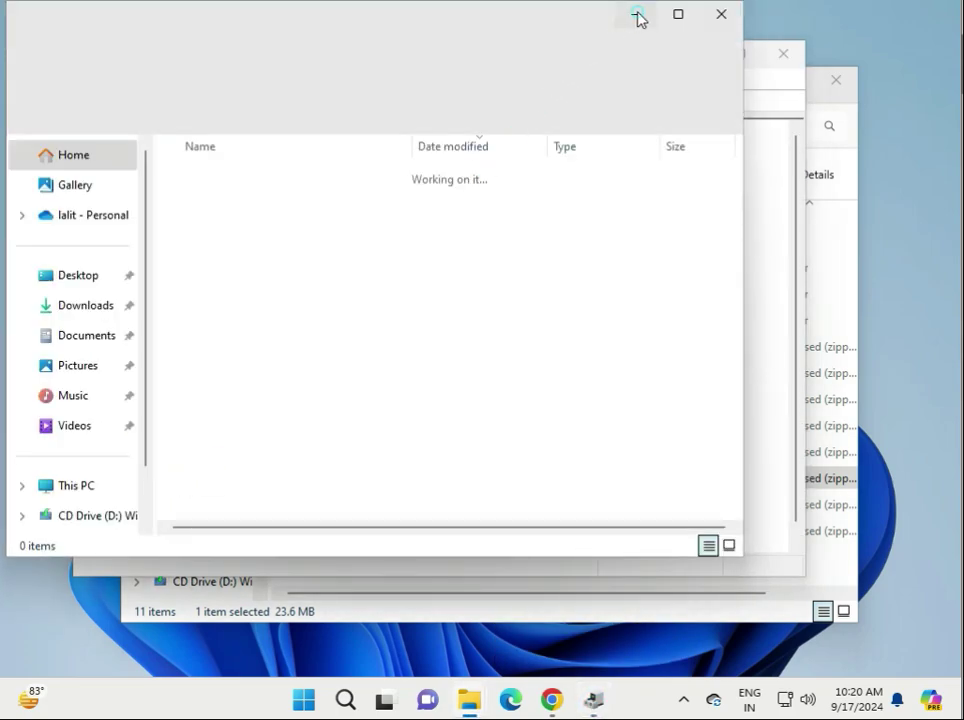
{"action": "left_click", "coordinate": [636, 16]}
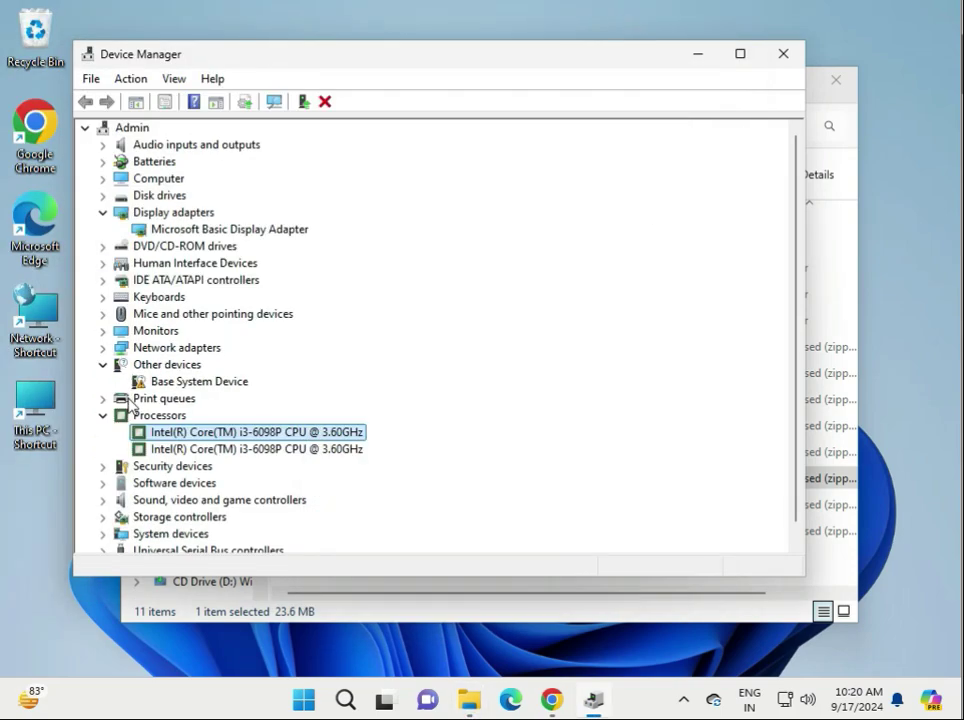
{"action": "scroll", "coordinate": [160, 440], "scroll_direction": "down", "scroll_amount": 1}
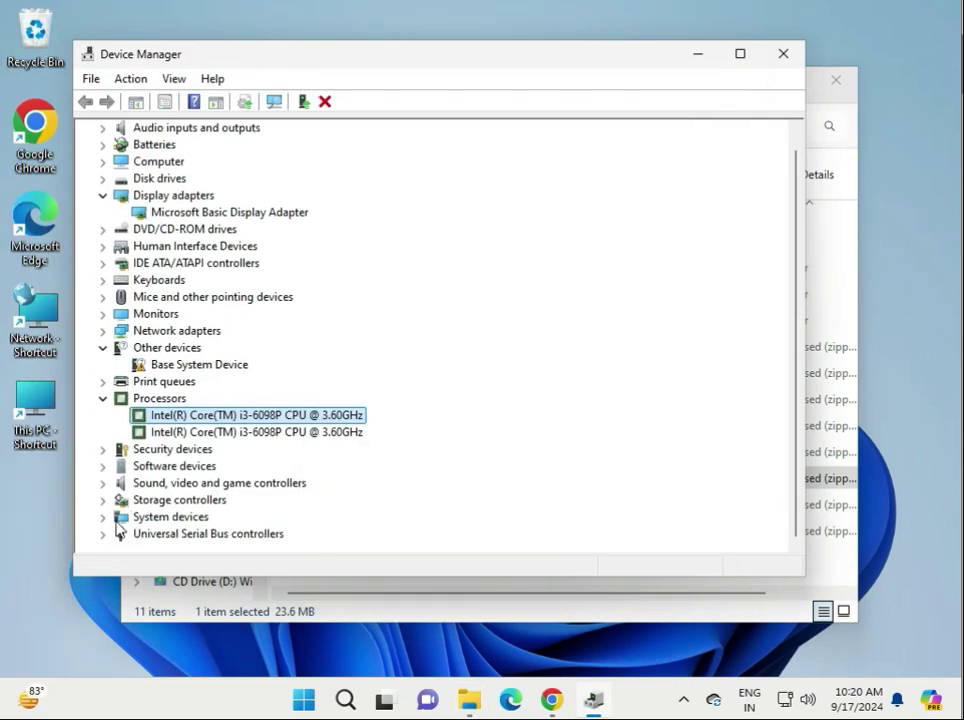
{"action": "left_click", "coordinate": [142, 366]}
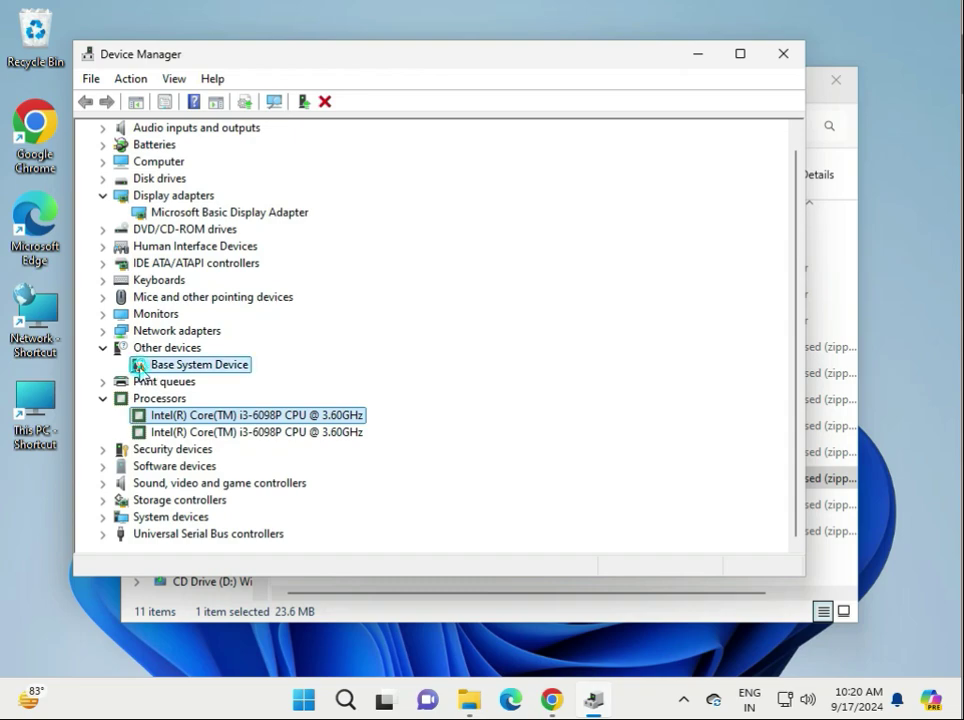
{"action": "right_click", "coordinate": [178, 368]}
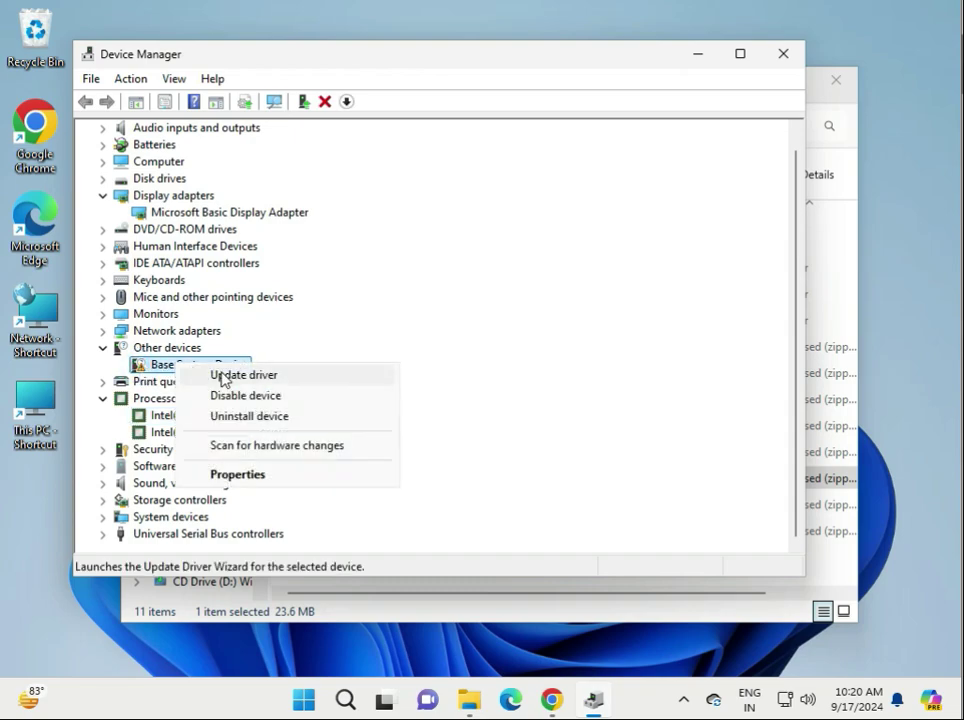
{"action": "left_click", "coordinate": [223, 376]}
{"action": "left_click", "coordinate": [390, 280]}
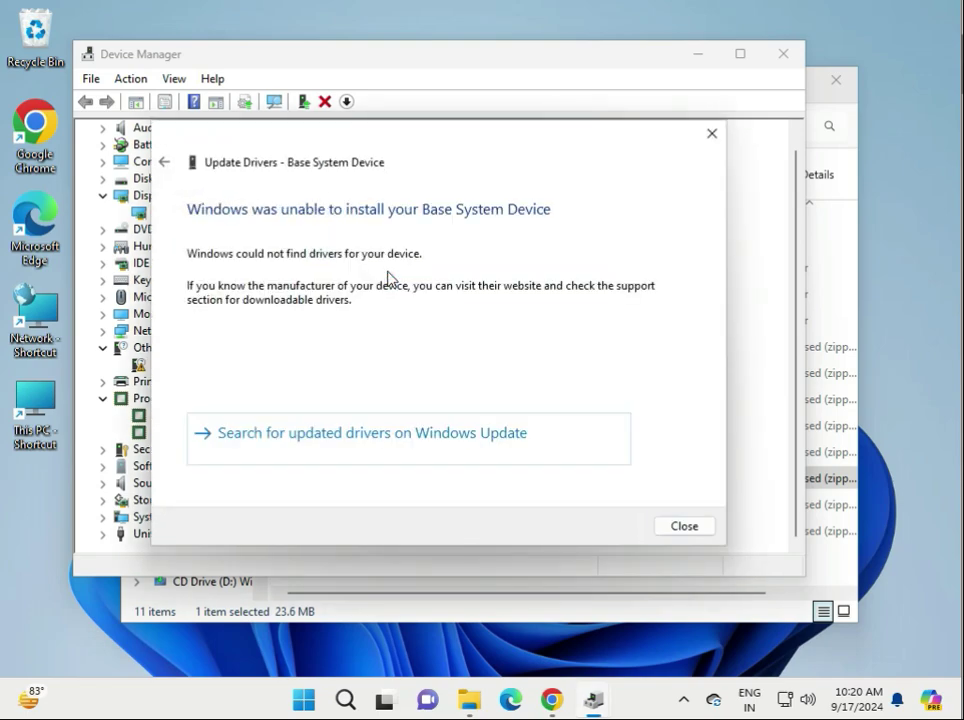